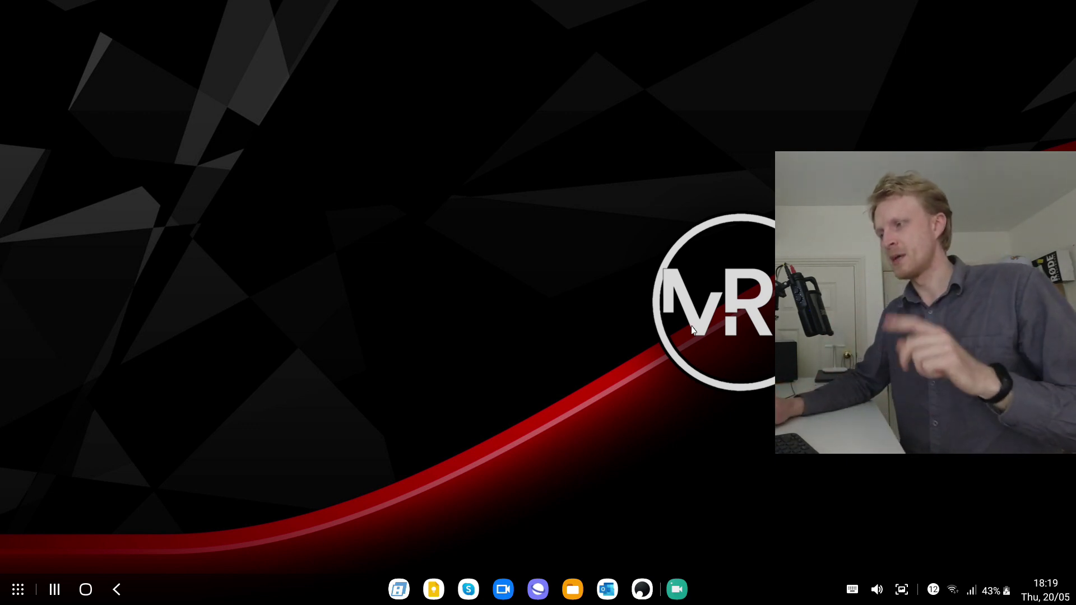
Step: Maximize My Files on the Download favourite, then bring Samsung Internet to the front
left_click(569, 594)
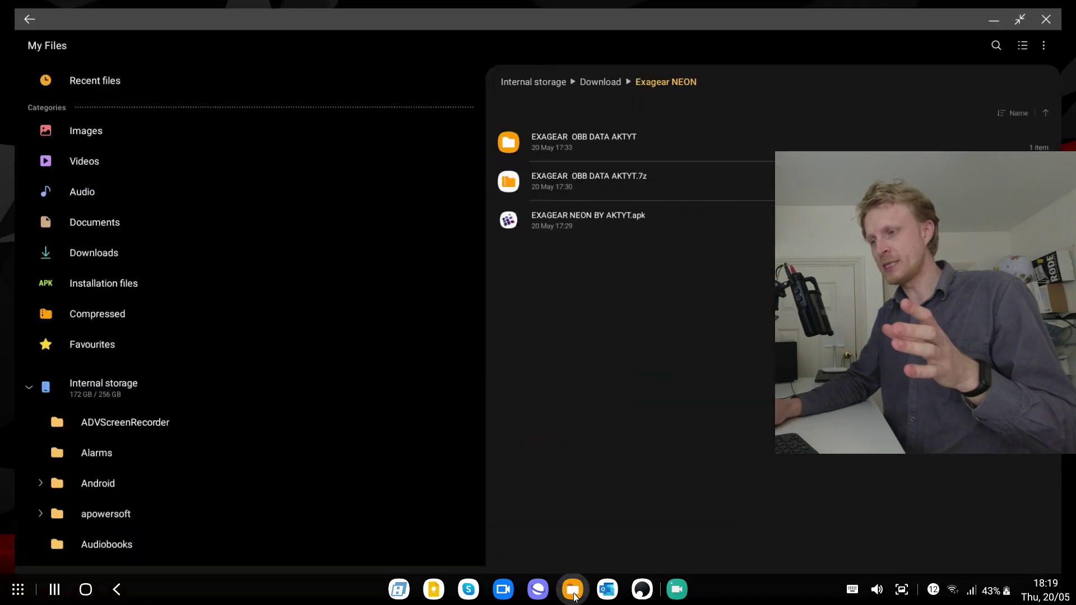
left_click(103, 336)
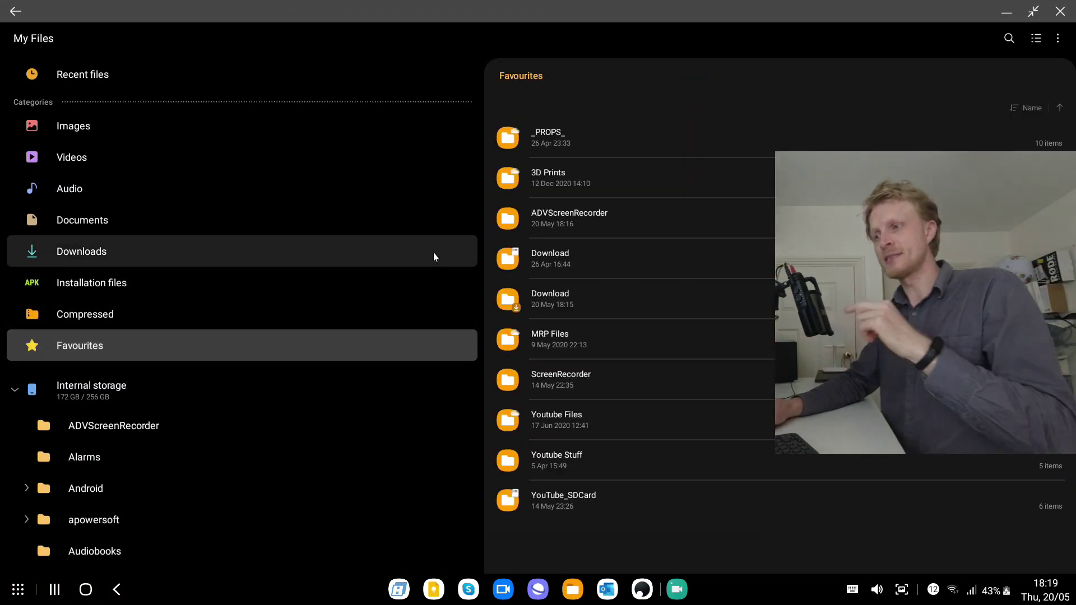
left_click(624, 314)
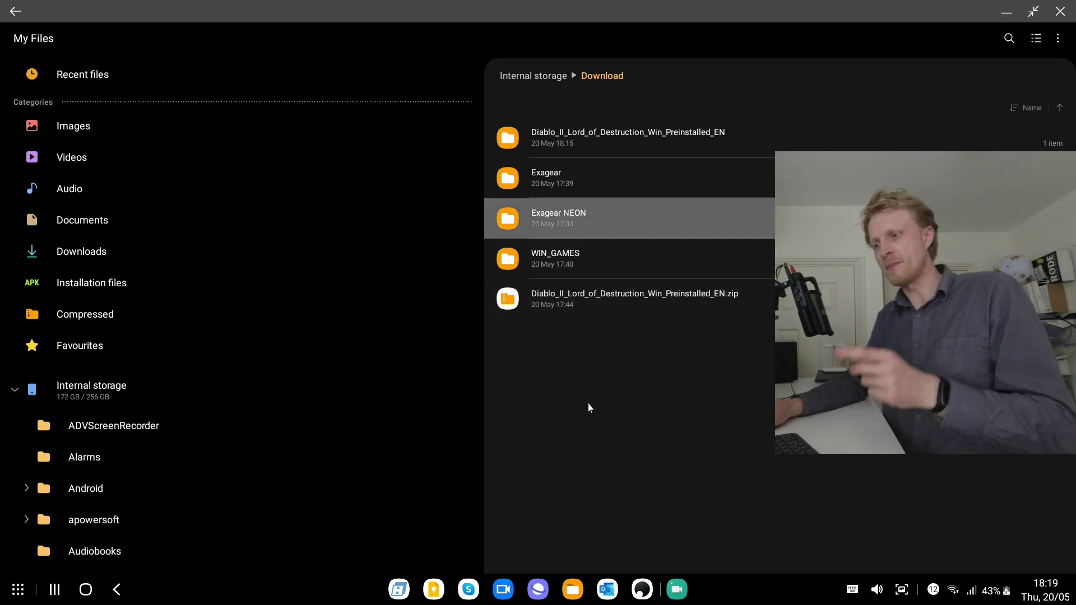
left_click(539, 582)
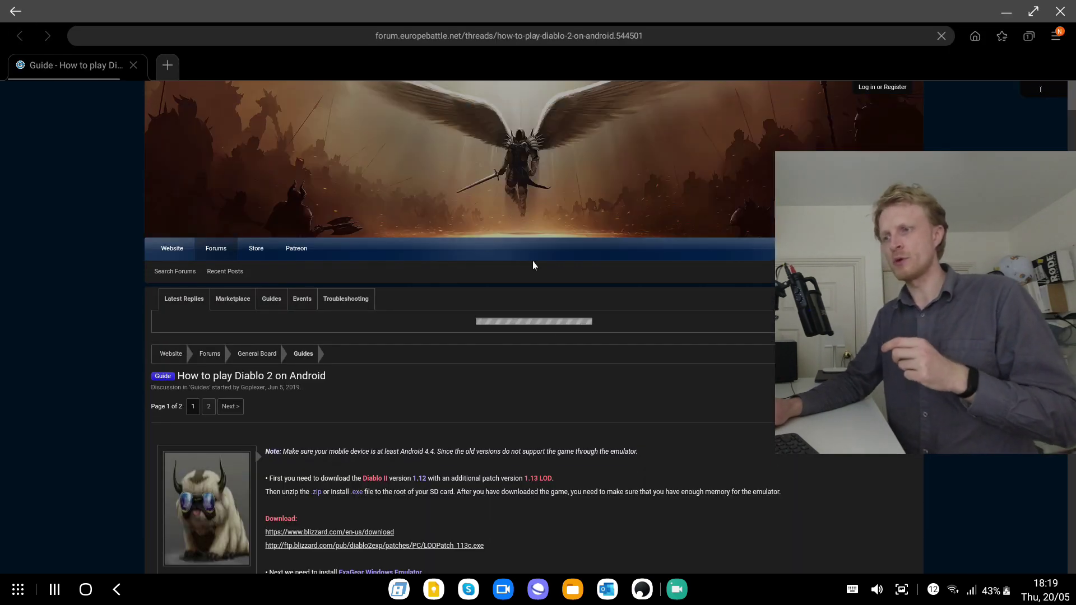
Step: Read through the 'How to play Diablo 2 on Android' forum guide, then minimize the browser
scroll(554, 359, "down", 5)
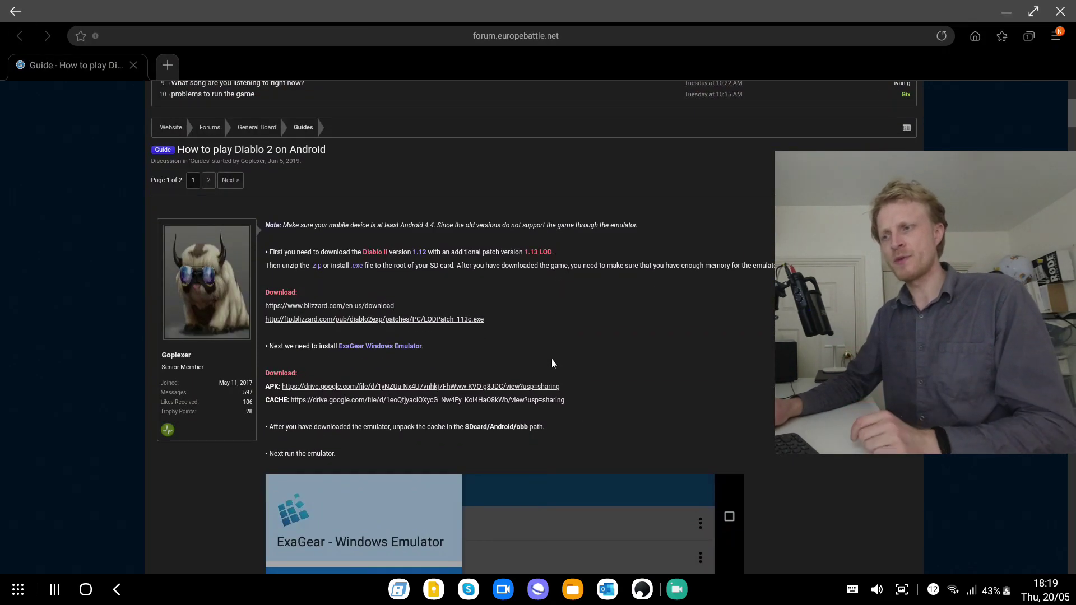
scroll(551, 358, "down", 10)
scroll(543, 337, "down", 15)
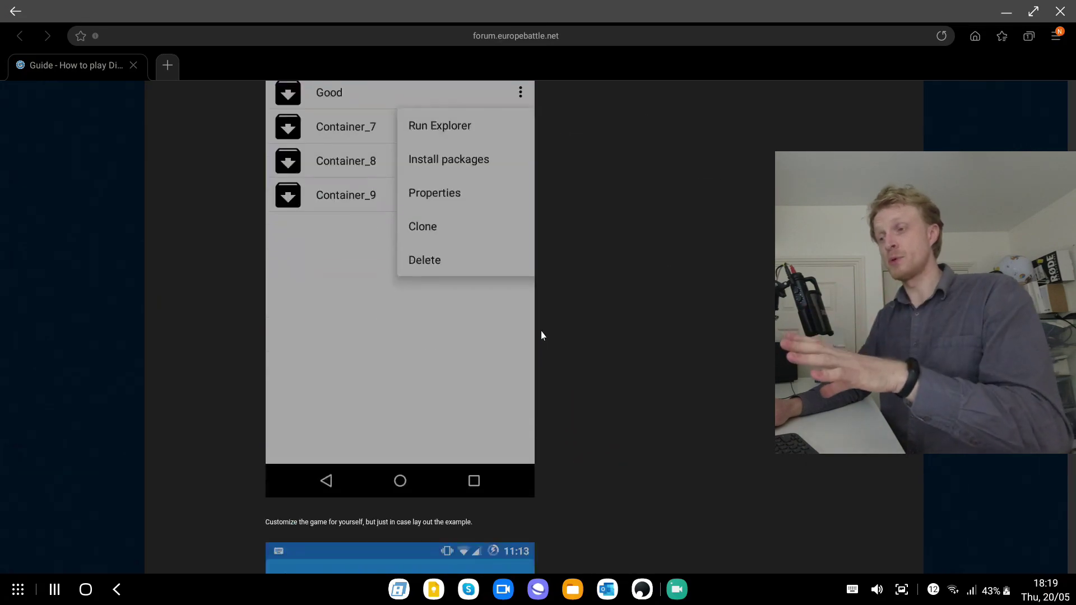
scroll(541, 333, "down", 15)
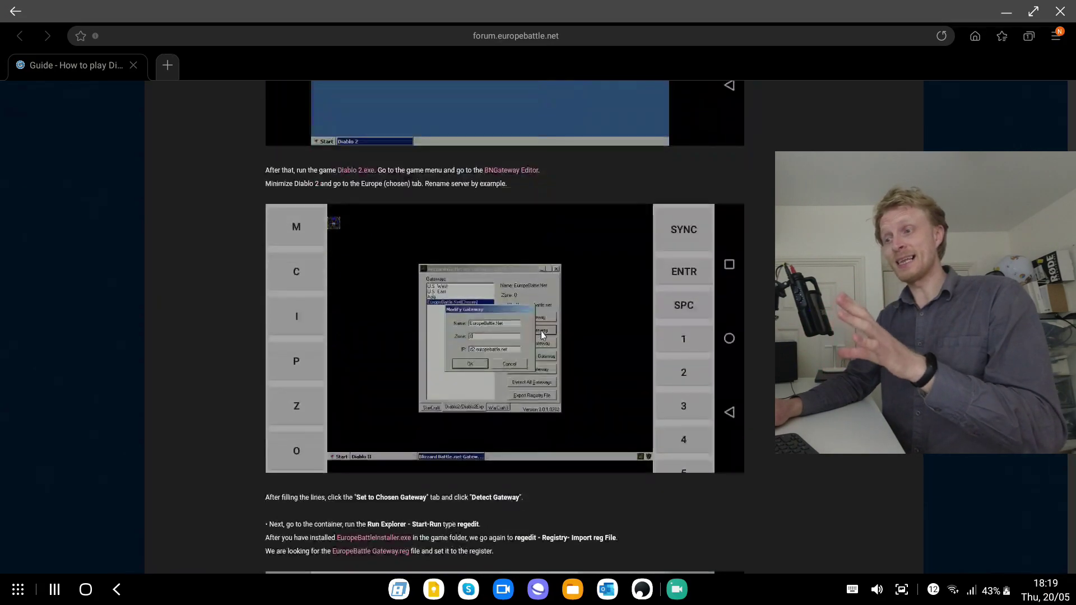
scroll(542, 335, "up", 20)
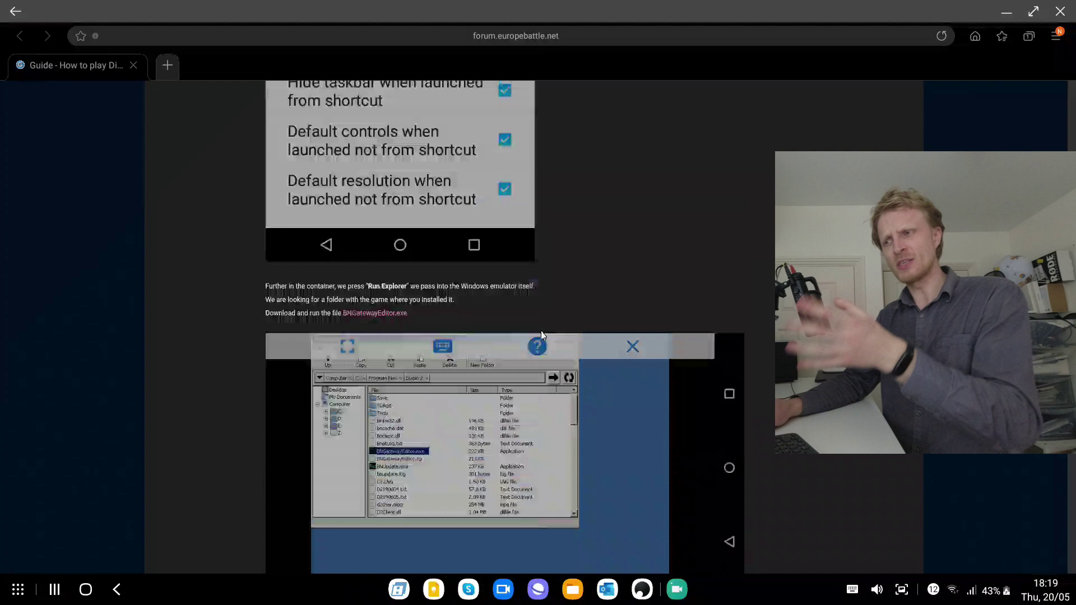
scroll(541, 334, "up", 20)
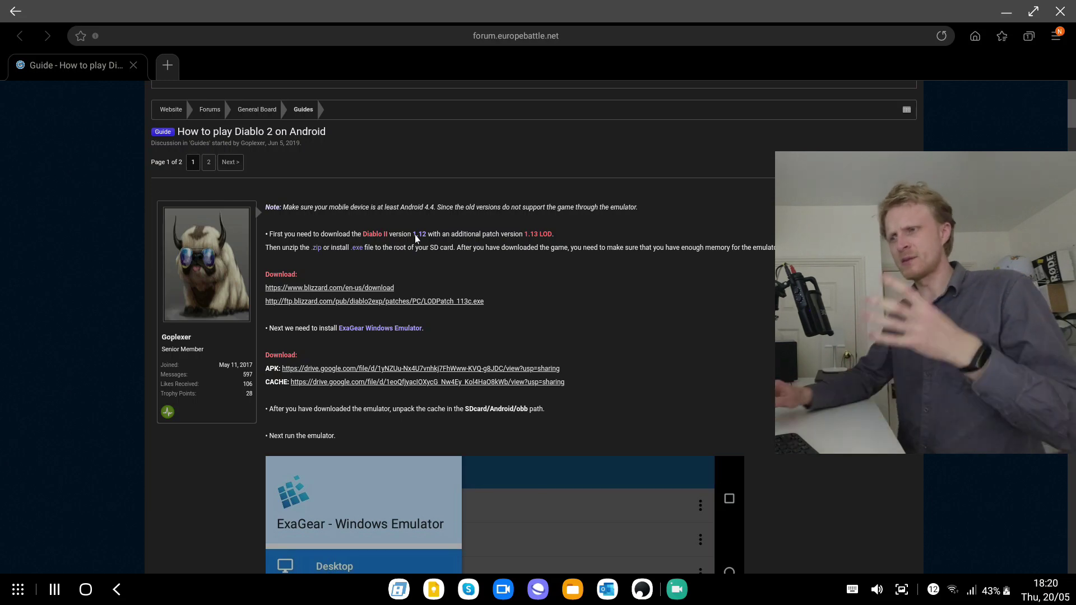
scroll(587, 508, "down", 15)
scroll(573, 459, "down", 3)
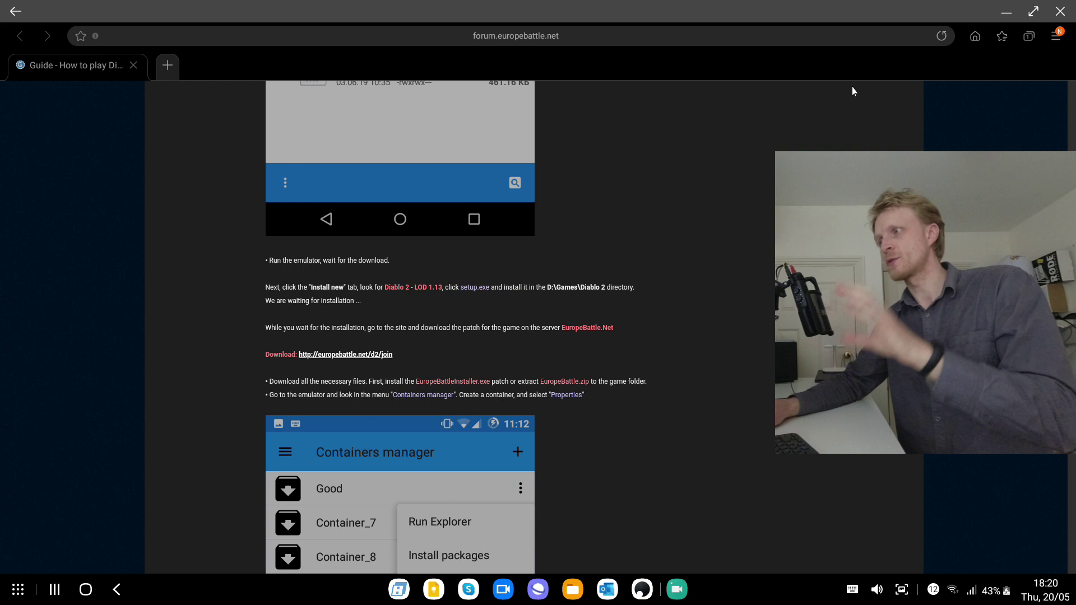
left_click(1006, 12)
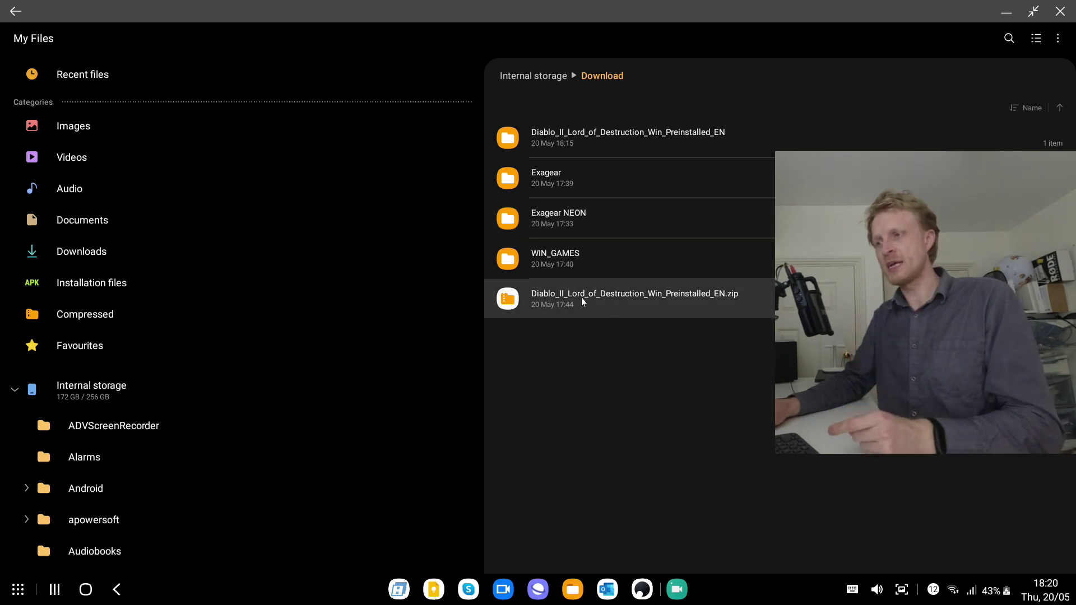
Step: Extract the Diablo II zip into Download, skipping all already-extracted items
double_click(618, 301)
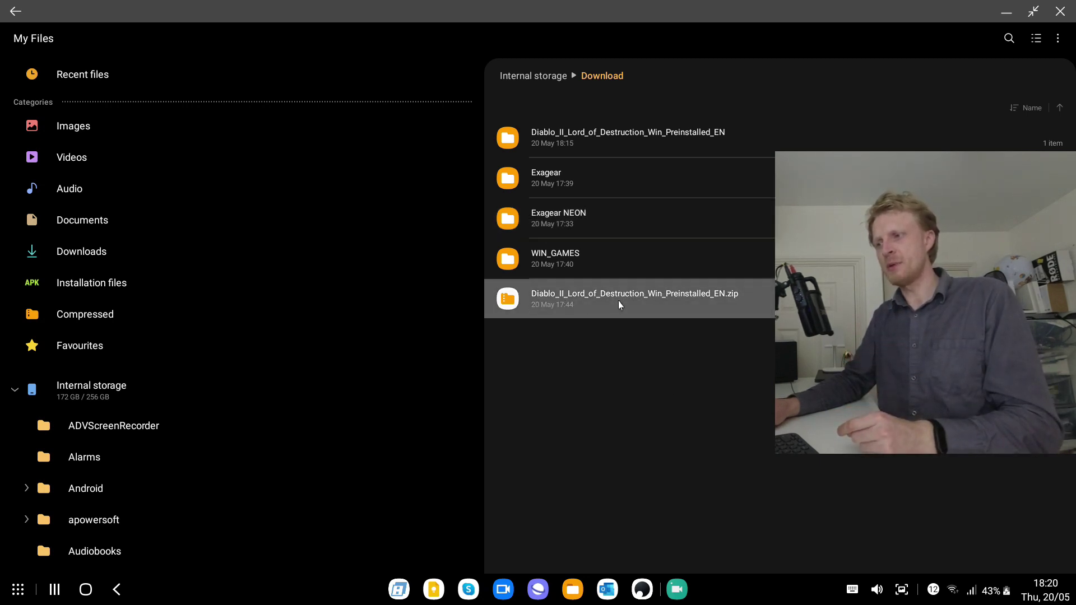
left_click(897, 554)
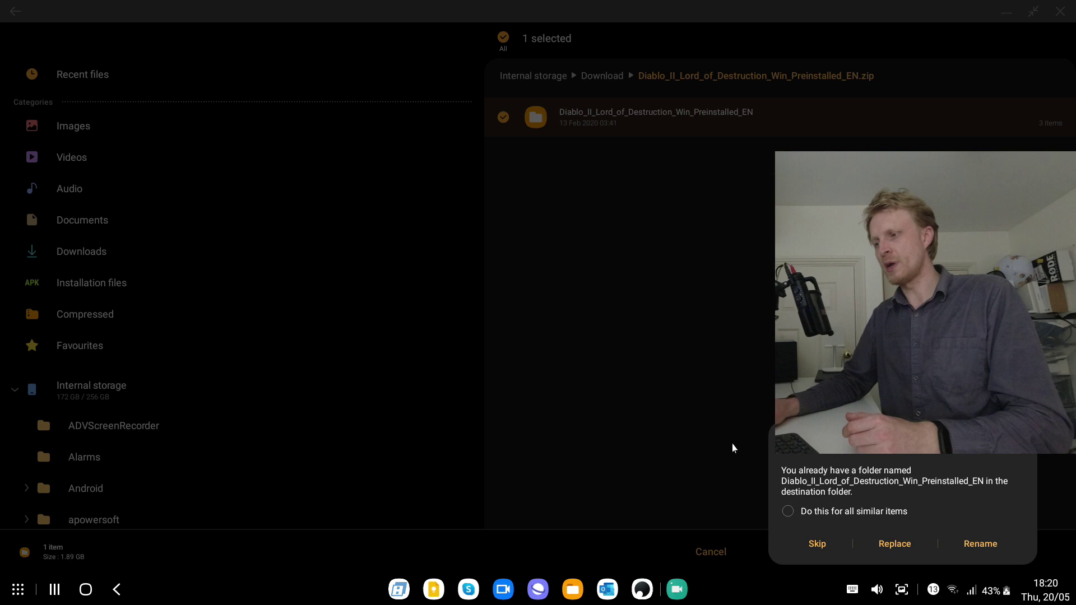
left_click(802, 518)
left_click(814, 546)
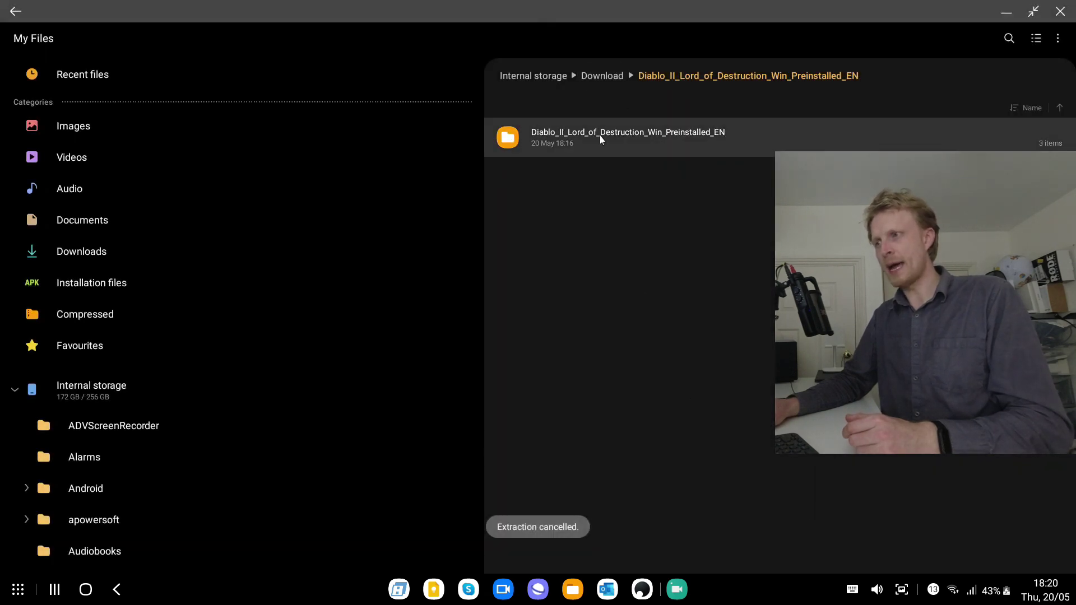
left_click(600, 77)
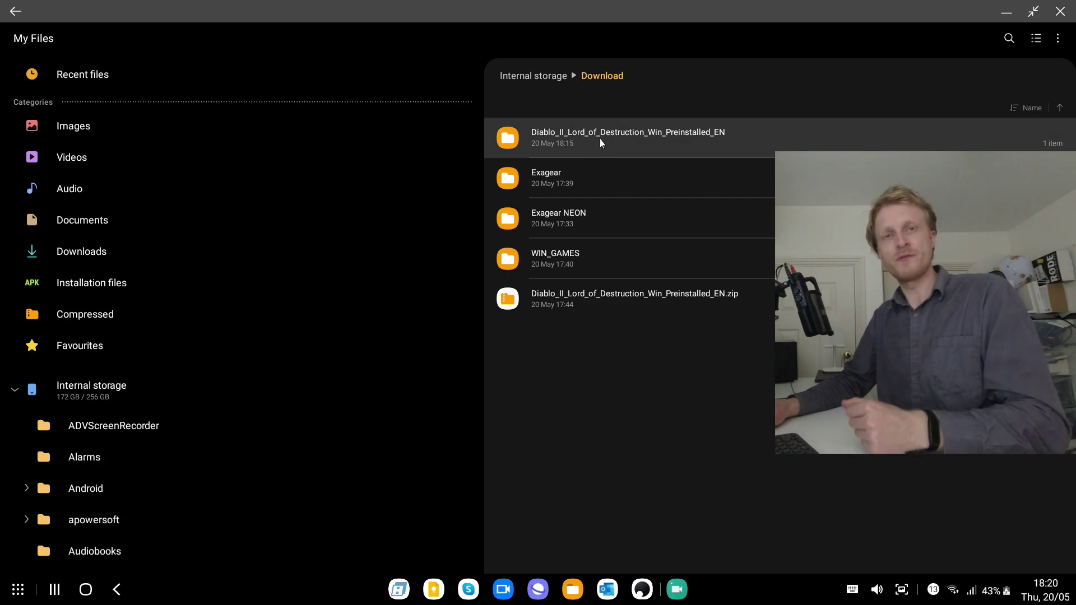
Step: Move the Game Files folder from the nested Diablo_II folder into Download
left_click(643, 140)
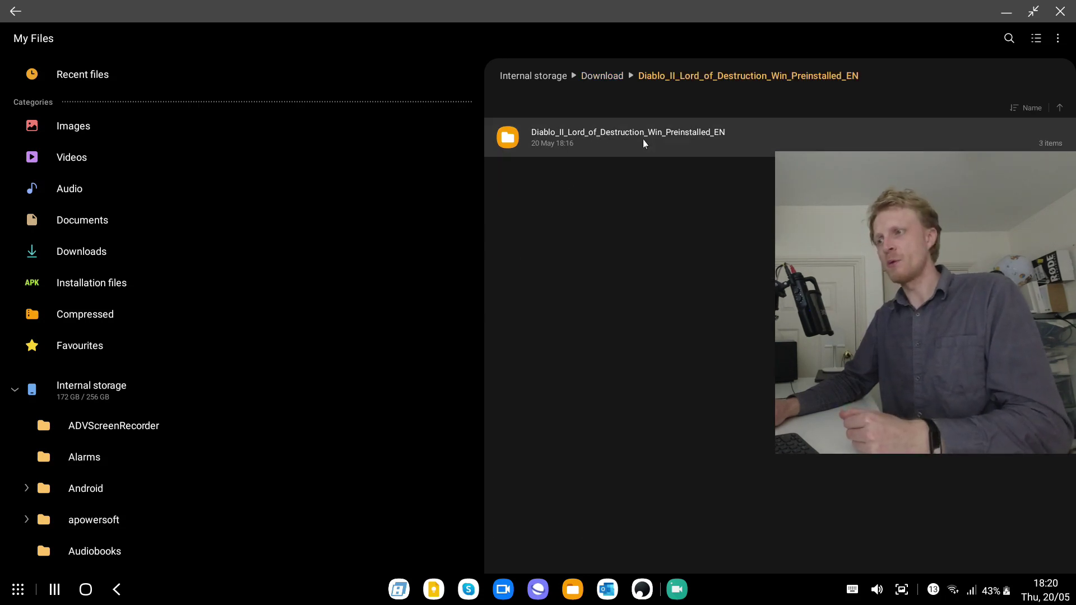
left_click(643, 140)
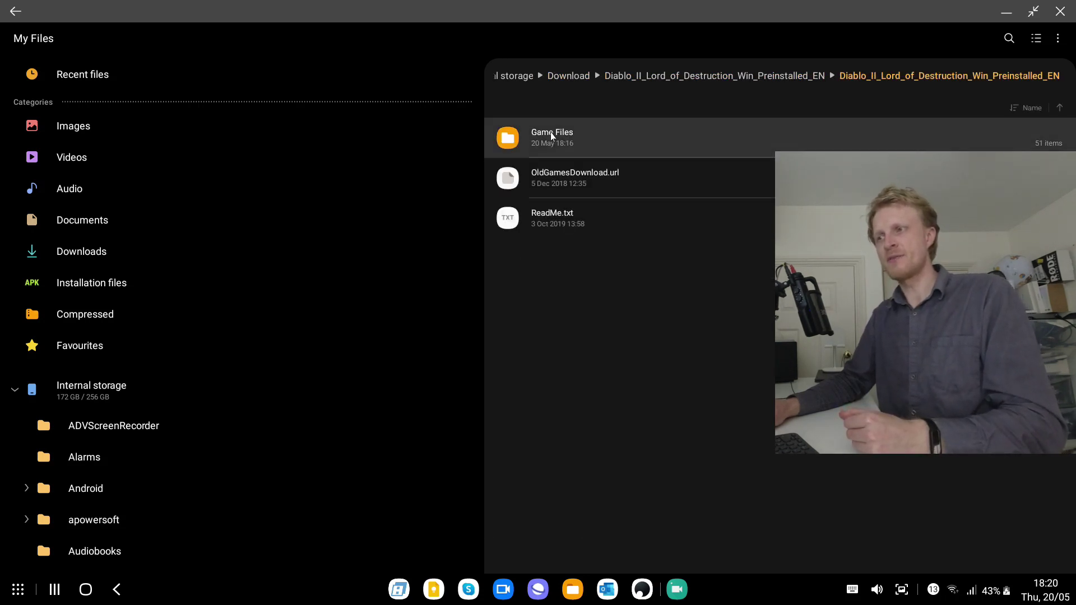
left_click(618, 141)
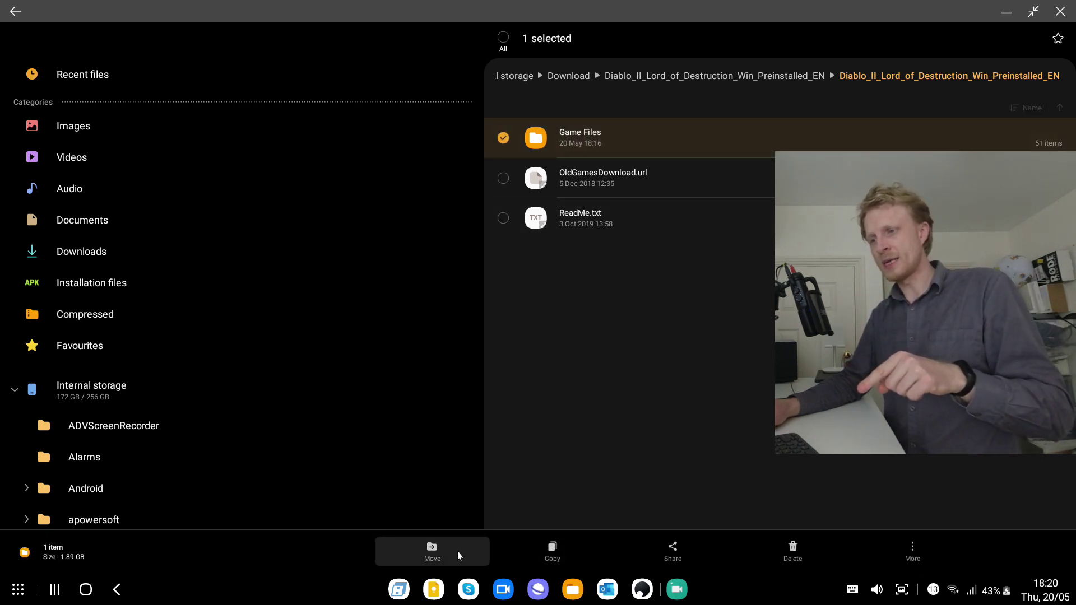
left_click(451, 561)
left_click(556, 76)
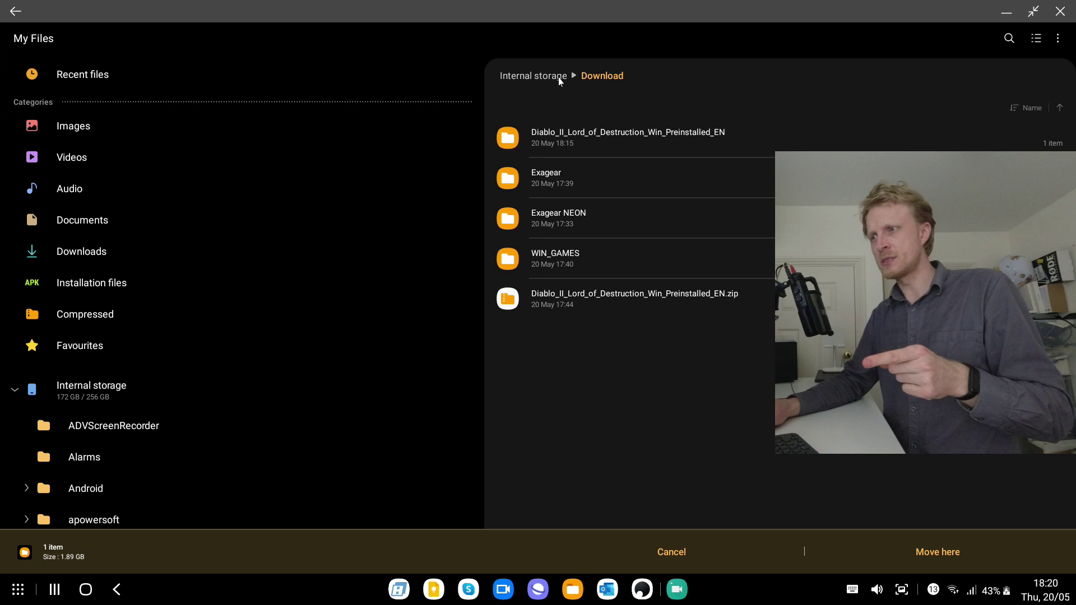
left_click(929, 551)
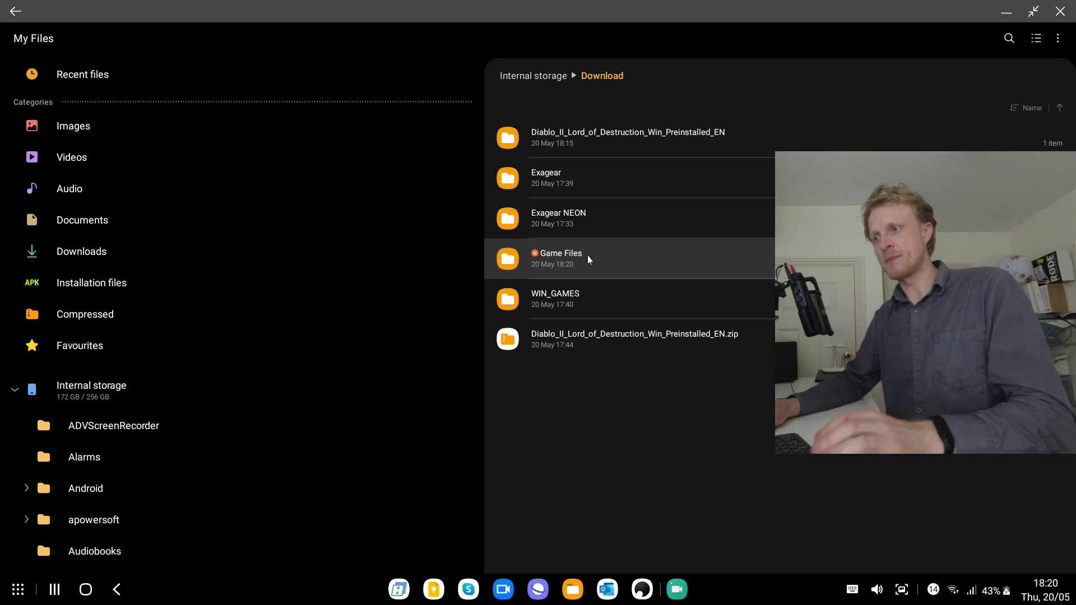
Step: Rename the moved Game Files folder to D2LOD
left_click(592, 255)
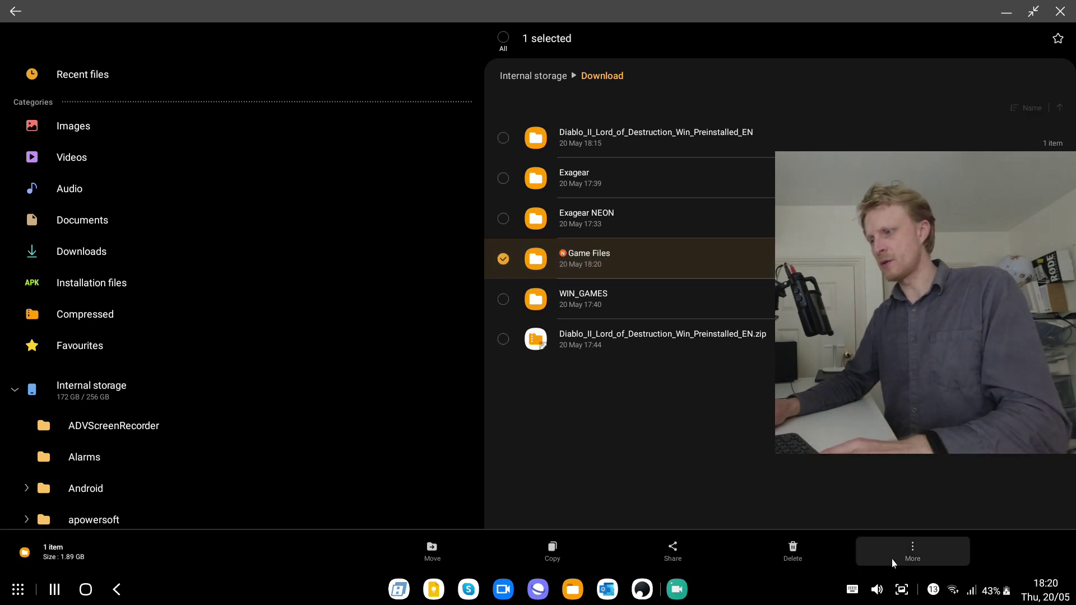
left_click(905, 550)
left_click(874, 436)
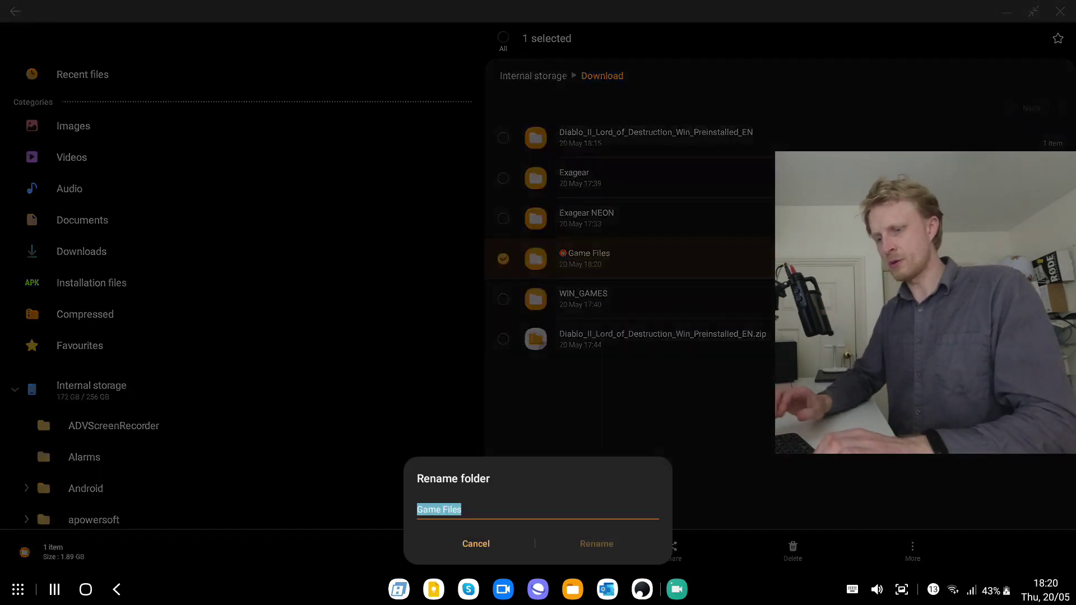
type("D2LOD")
key("Return")
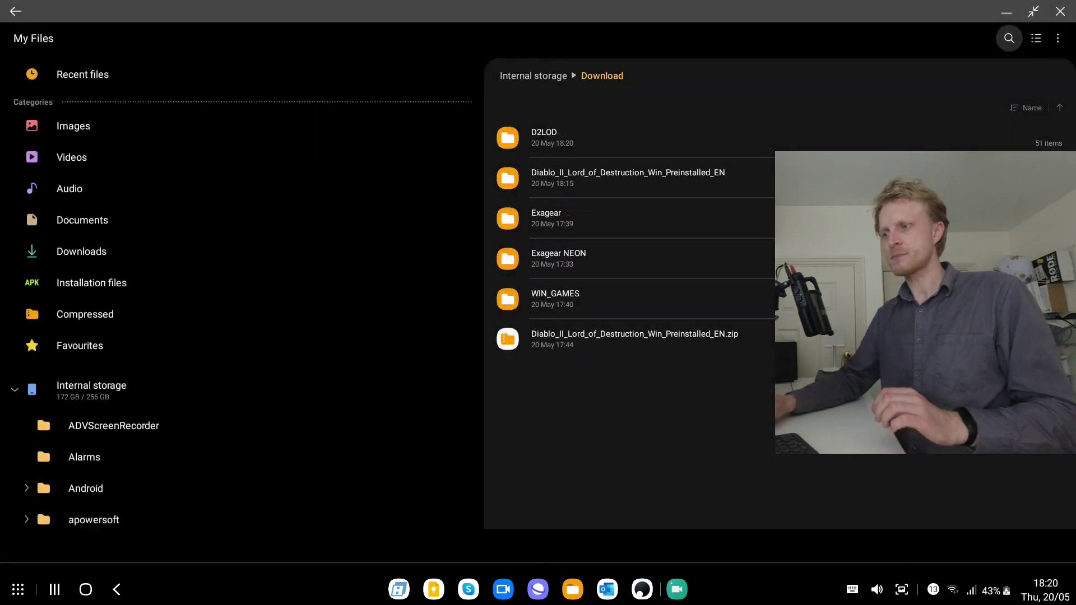
Step: Install EXAGEAR NEON BY AKTYT.apk from the Exagear NEON folder with the Package installer
left_click(630, 265)
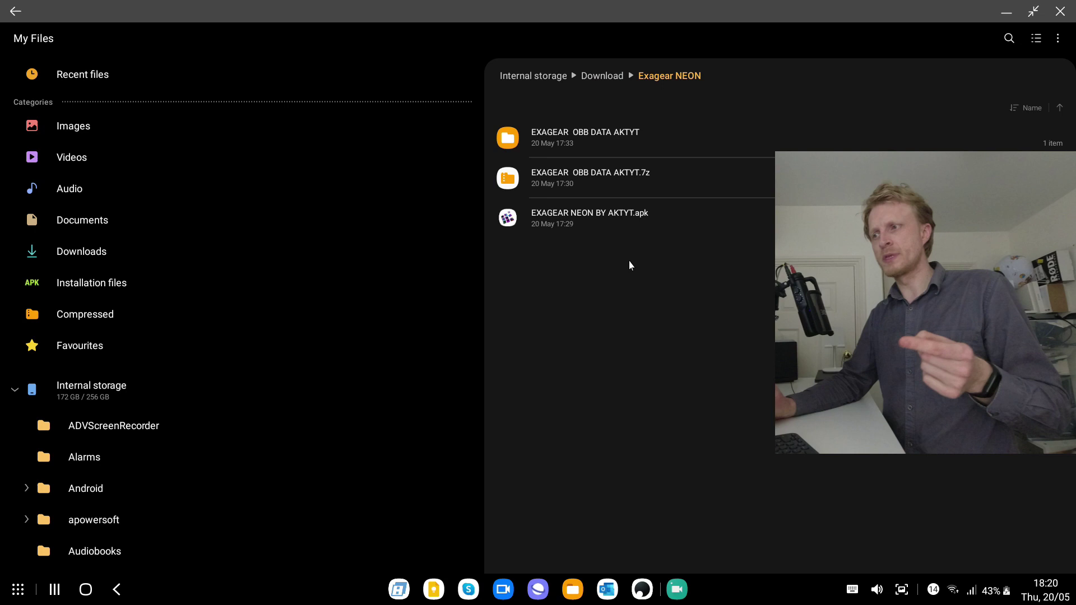
left_click(619, 216)
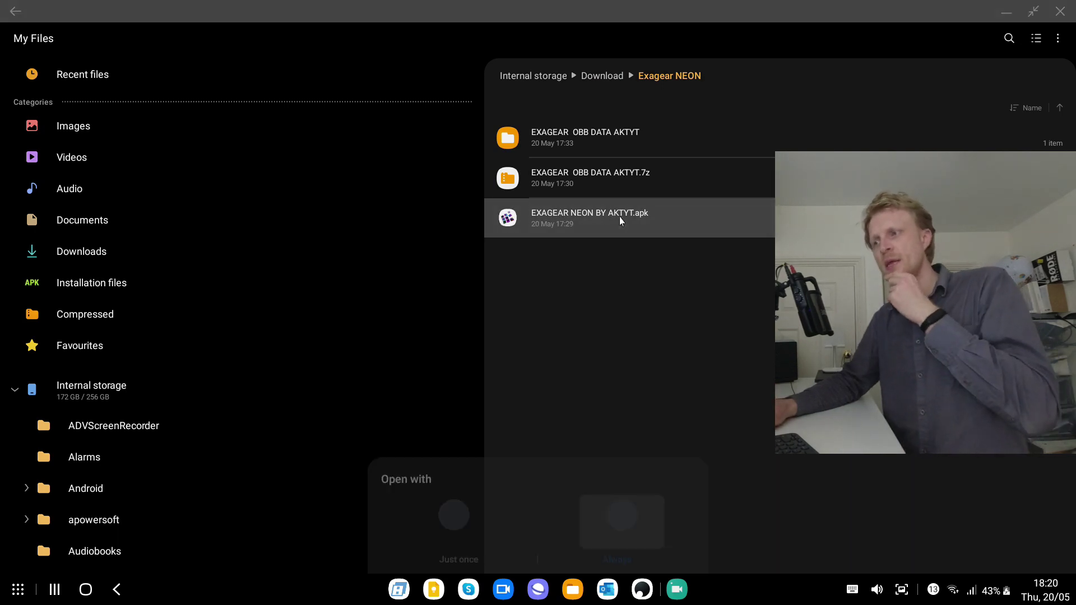
left_click(630, 507)
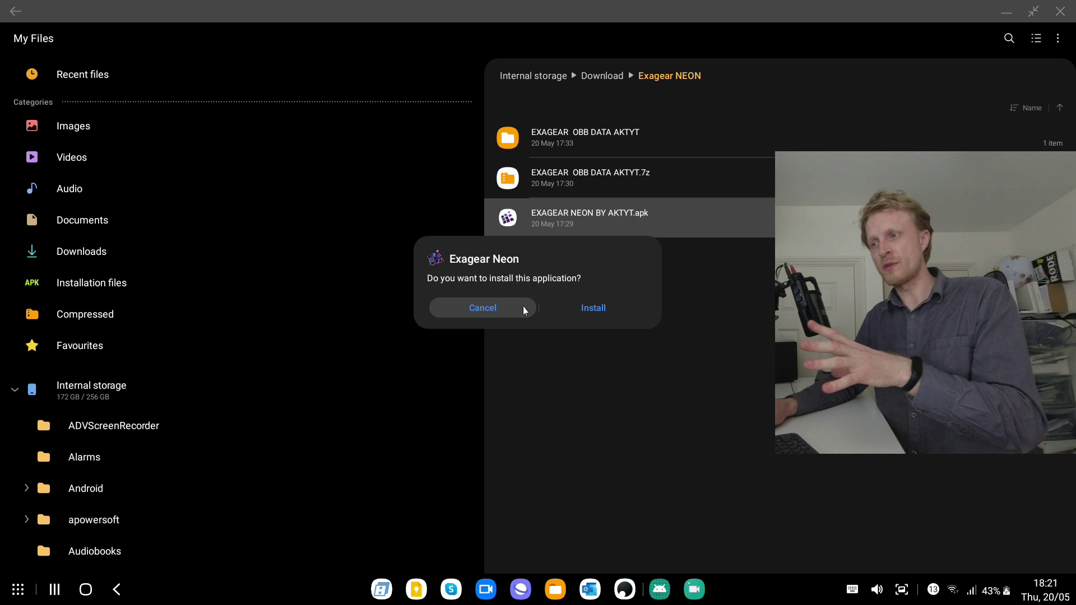
left_click(594, 308)
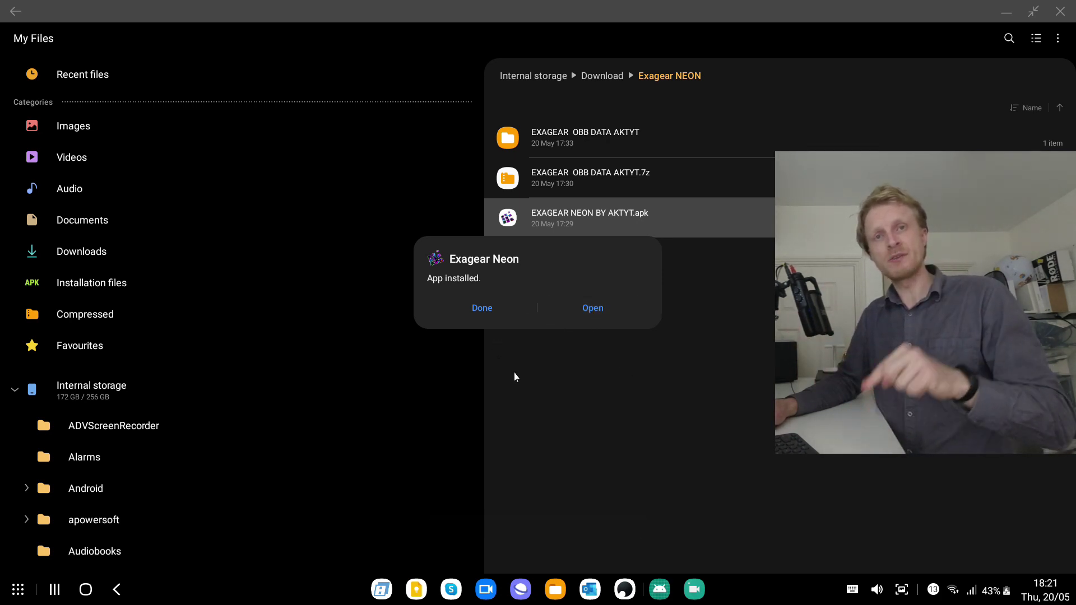
left_click(486, 311)
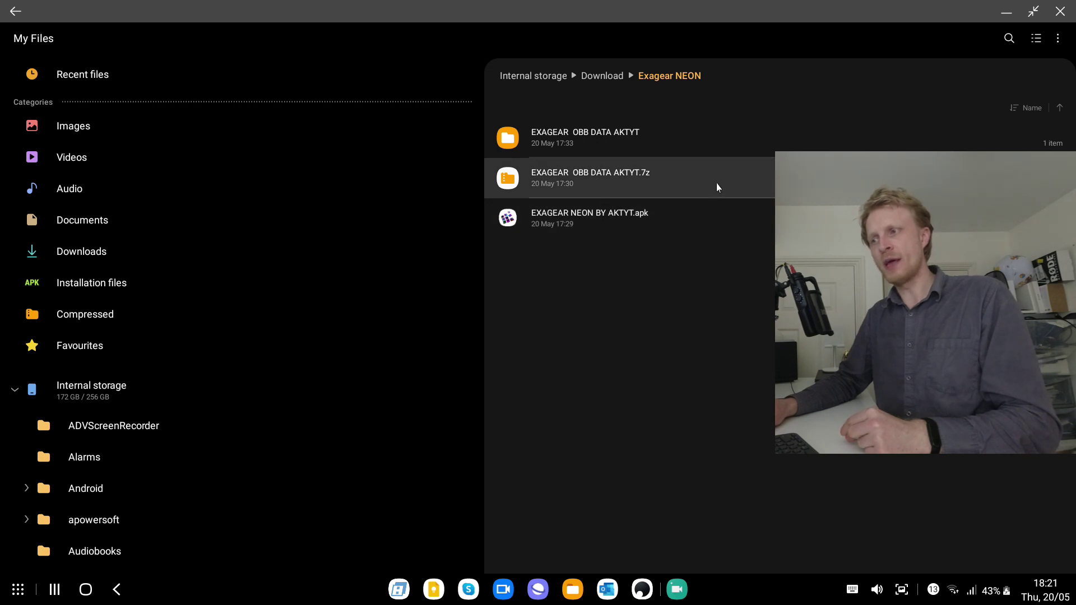
Step: Extract the EXAGEAR OBB DATA archive, skipping all already-extracted items
double_click(672, 183)
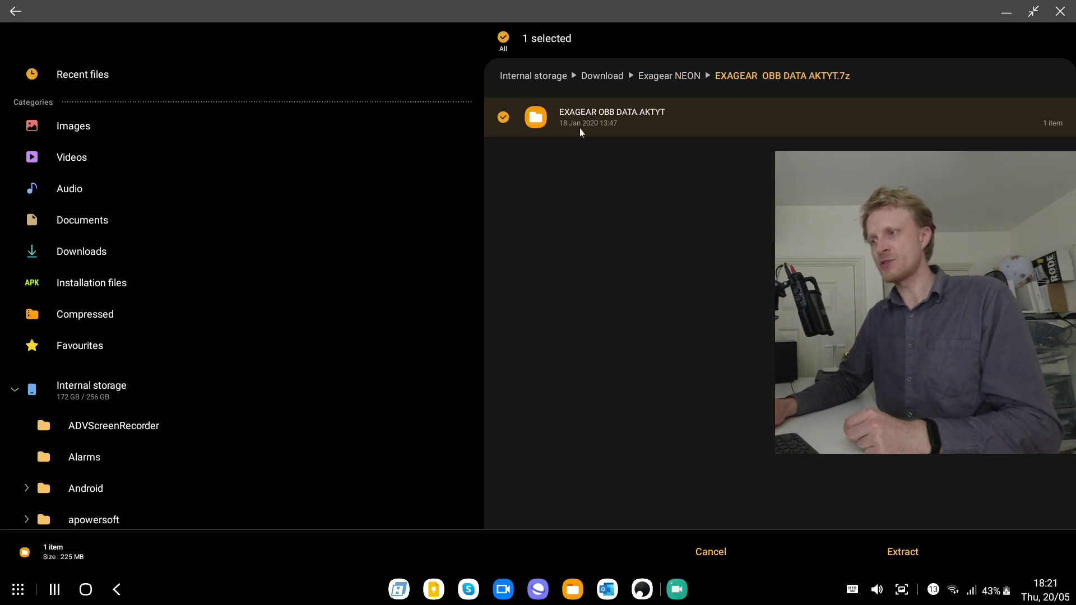
left_click(902, 551)
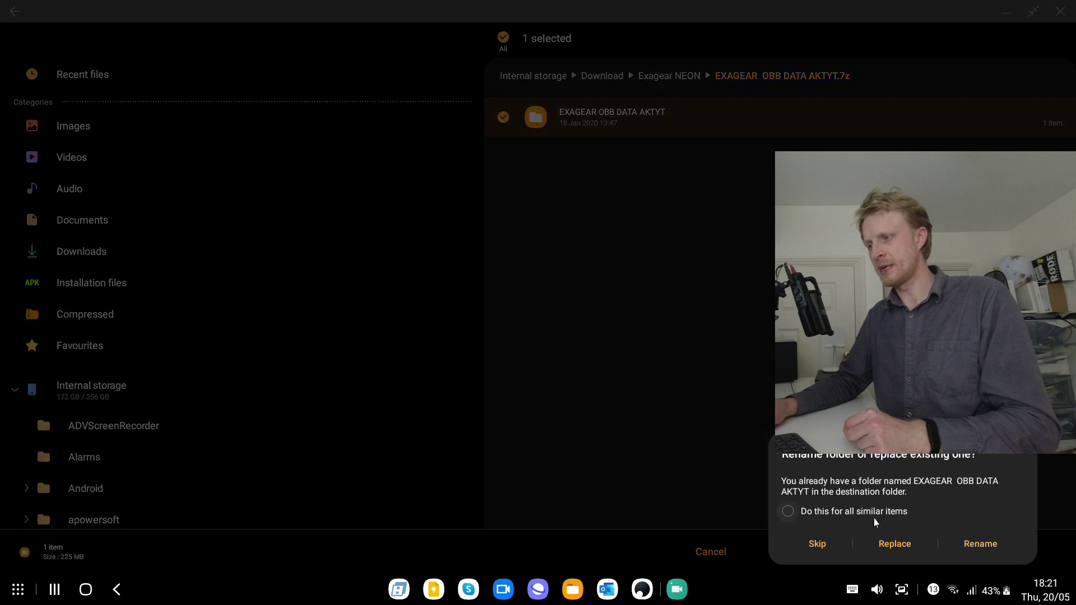
left_click(843, 513)
left_click(819, 543)
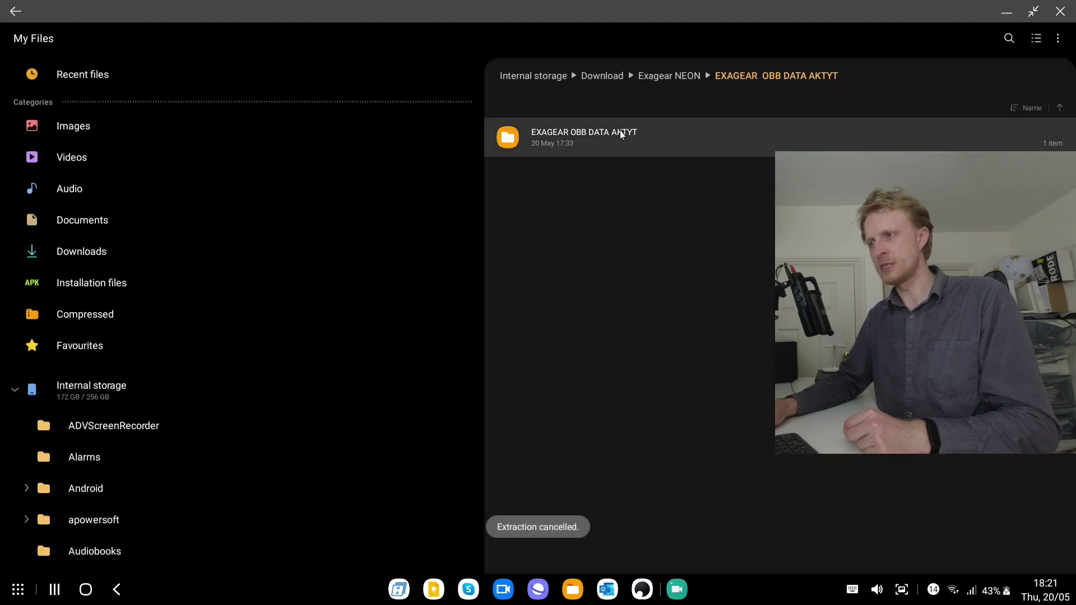
left_click(616, 76)
Step: Copy the com.eltechs.ed folder from the extracted EXAGEAR OBB DATA AKTYT obb folder
left_click(580, 260)
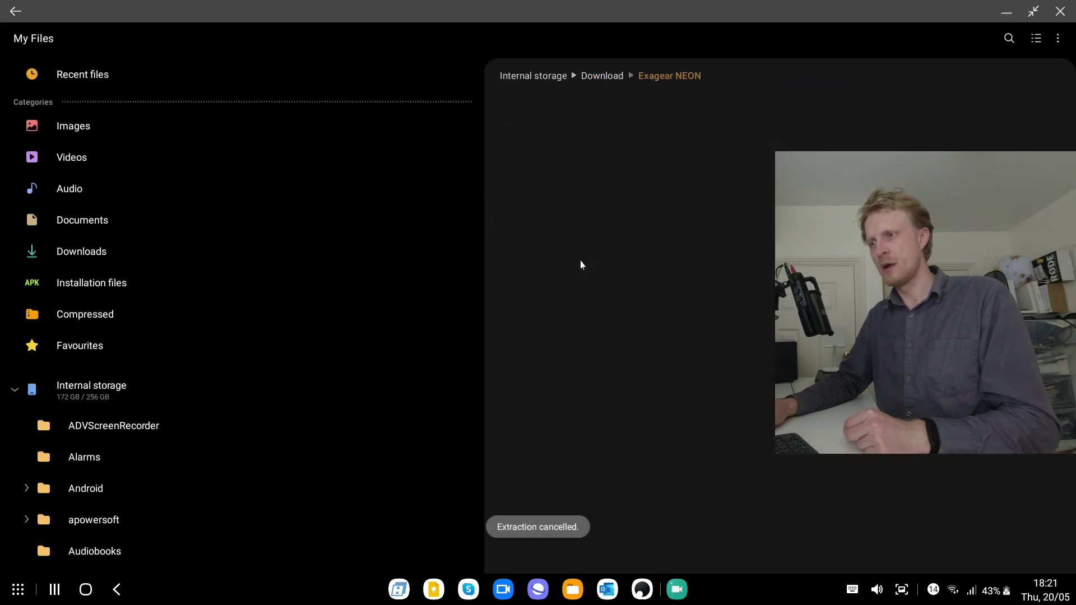
left_click(577, 144)
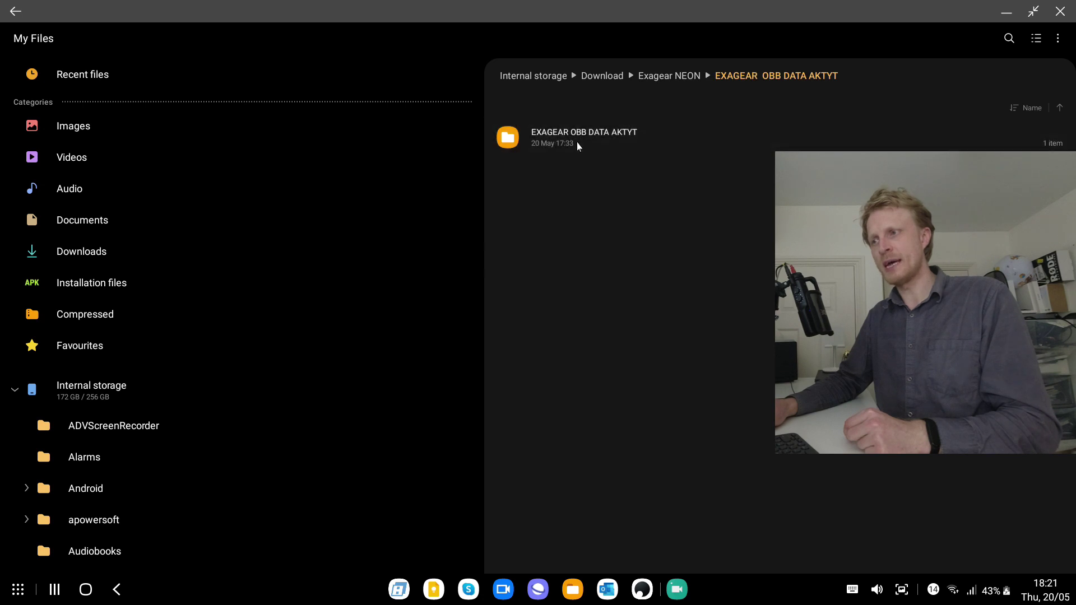
left_click(577, 143)
left_click(577, 143)
double_click(577, 143)
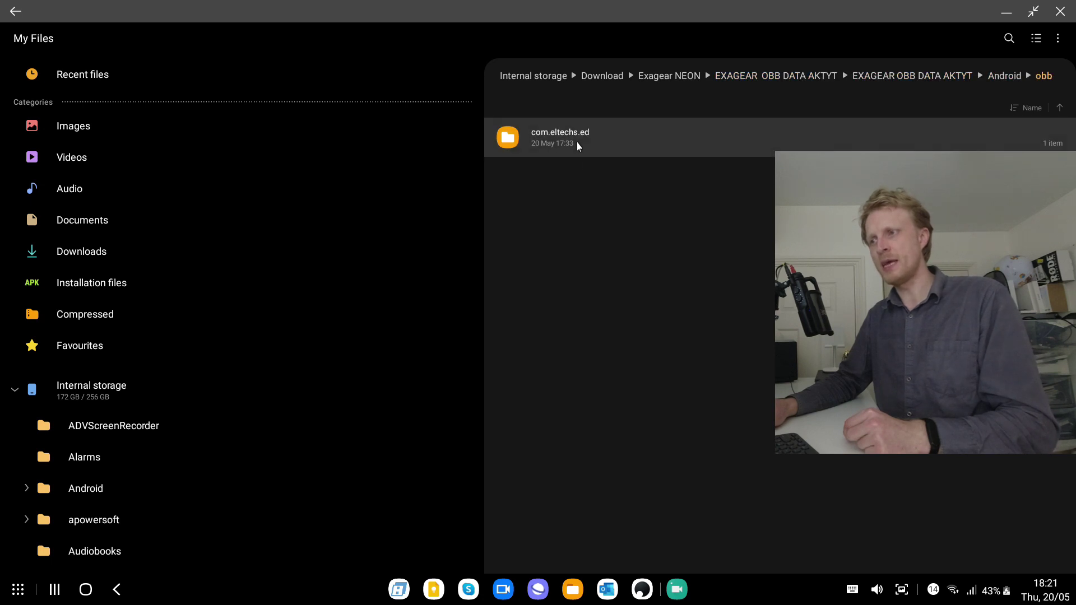
left_click(586, 134)
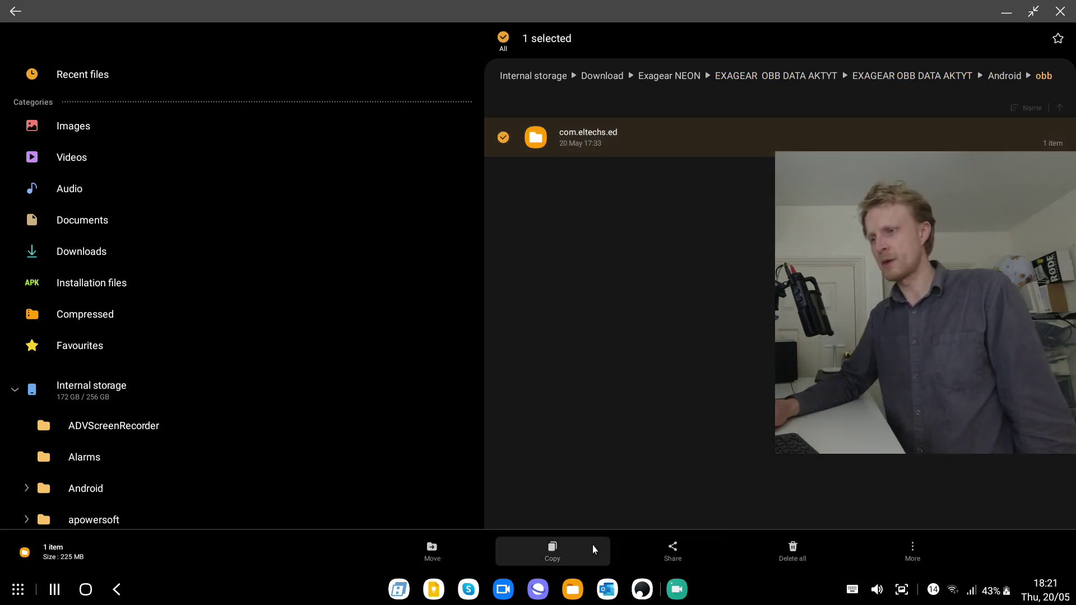
left_click(555, 548)
Step: Paste com.eltechs.ed into Internal storage > Android > obb
left_click(62, 380)
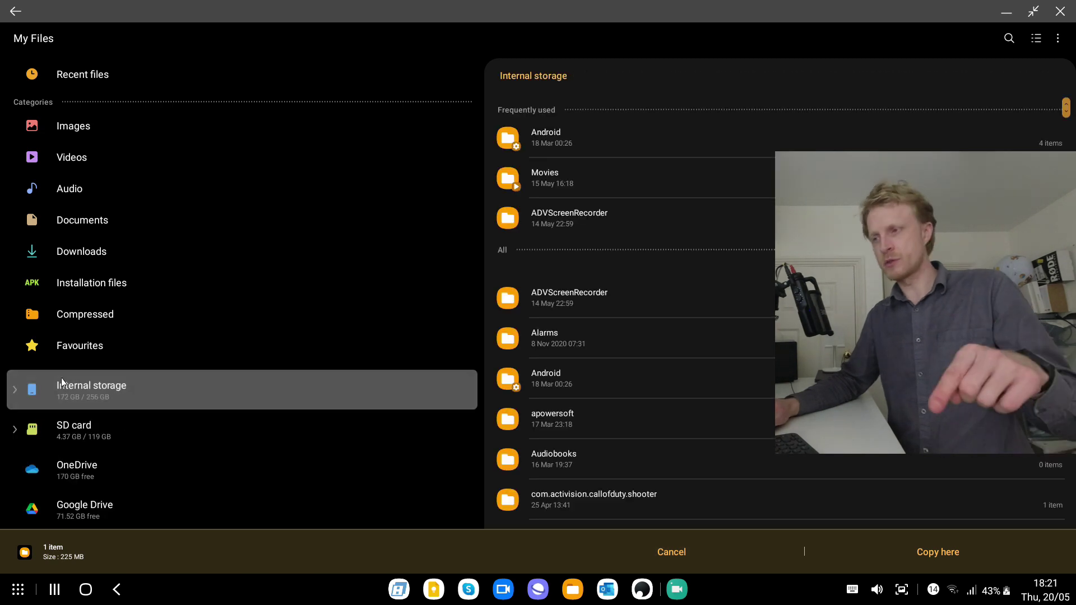
left_click(580, 377)
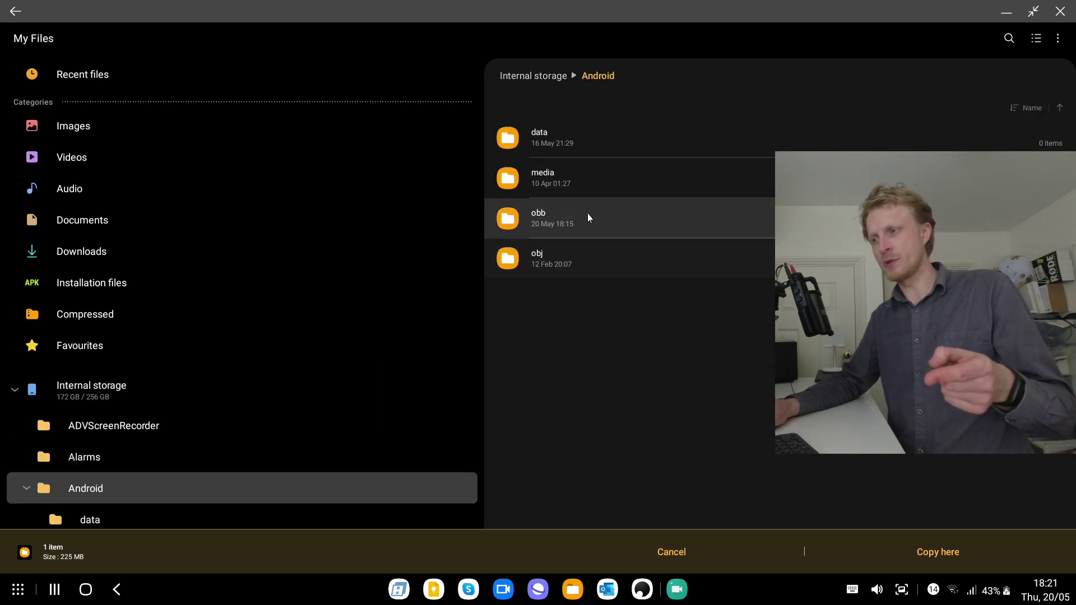
left_click(586, 212)
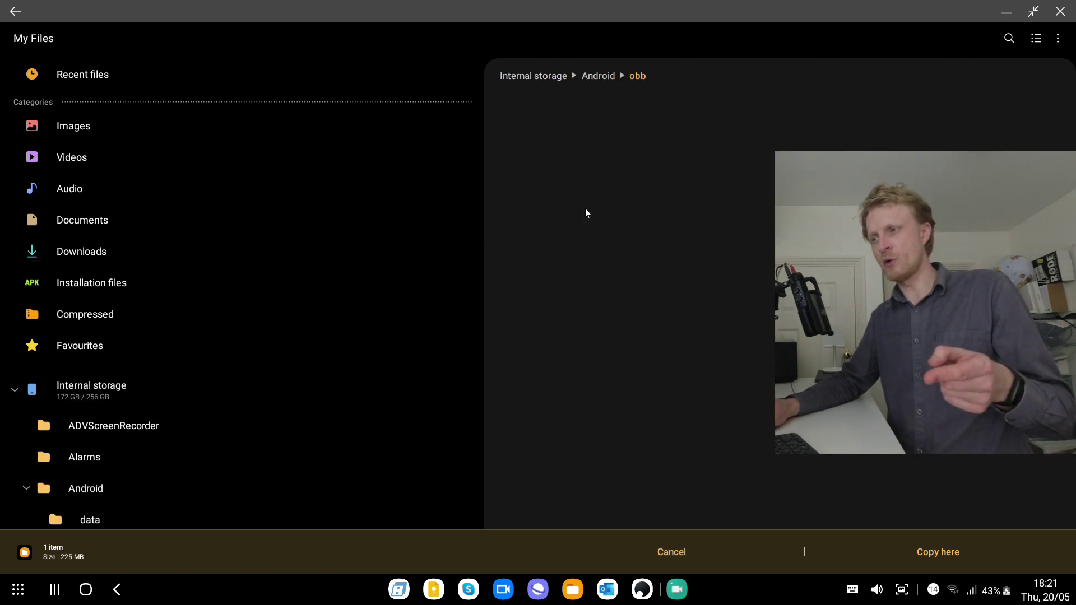
left_click(933, 556)
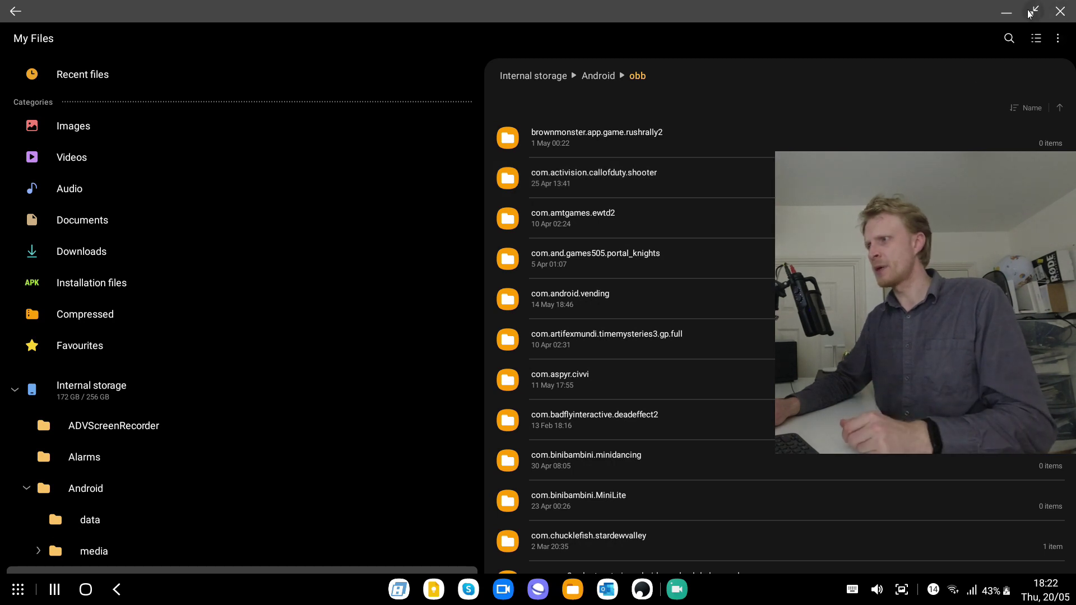
Step: Minimize My Files and launch Exagear Neon from its desktop shortcut
left_click(1006, 12)
left_click_drag(48, 31, 63, 123)
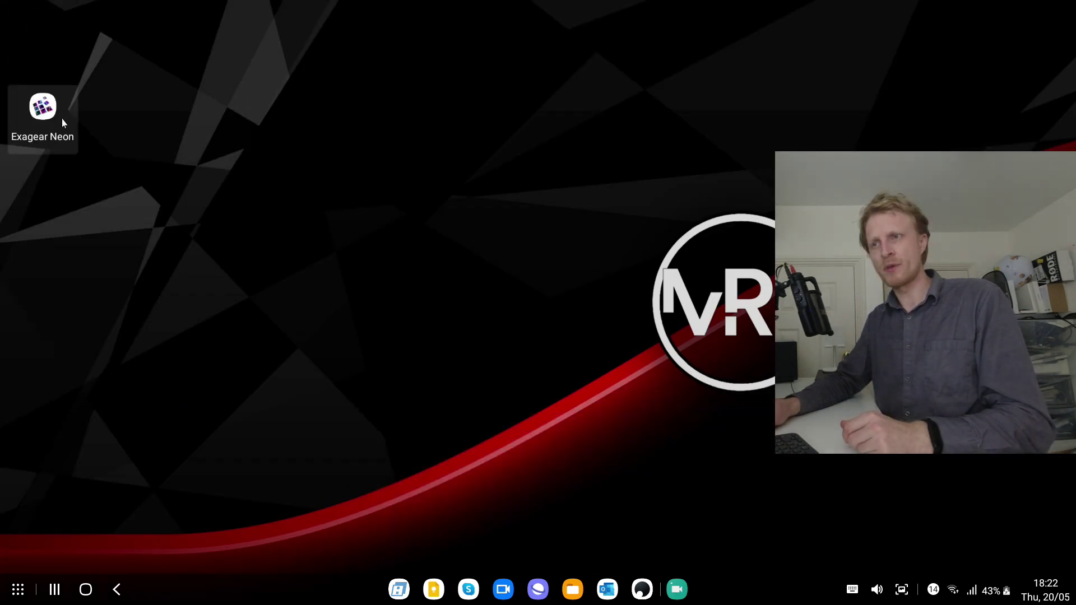
double_click(41, 112)
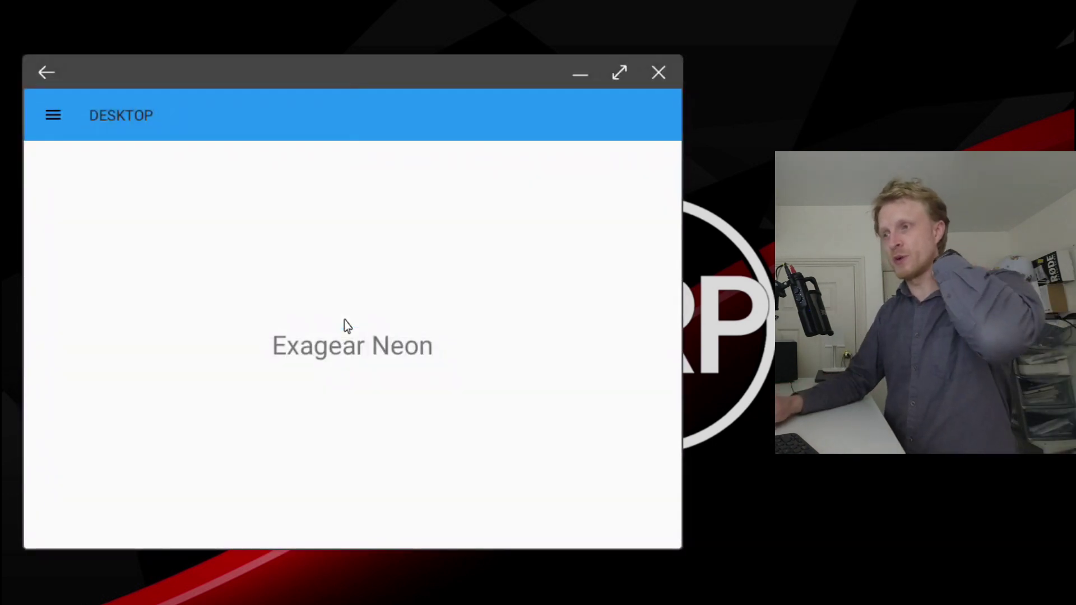
Step: Create a new container, Container_1, in Container Explorer
left_click(55, 115)
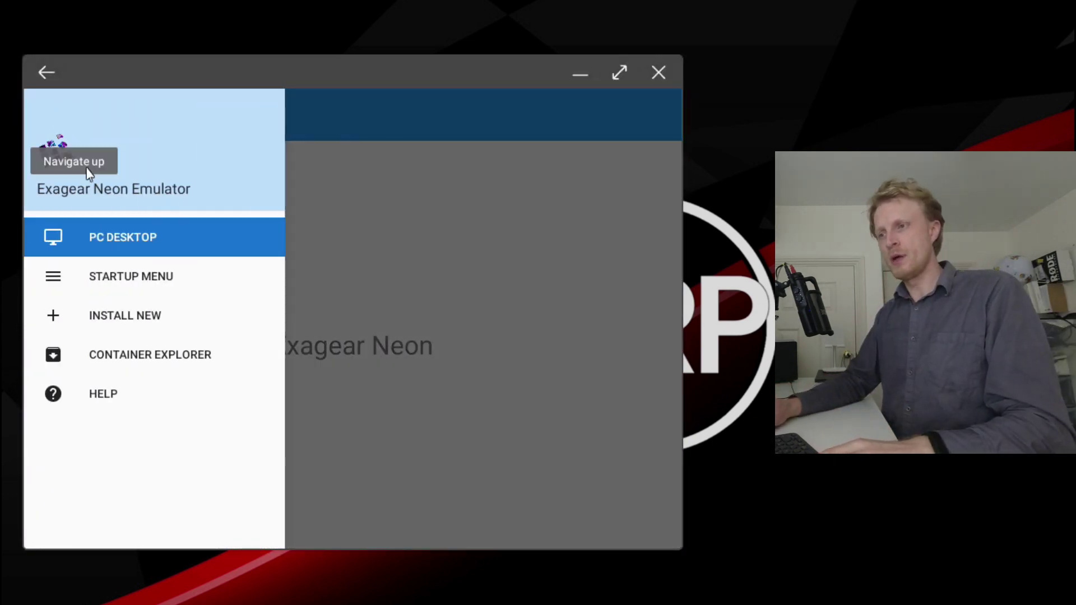
left_click(137, 357)
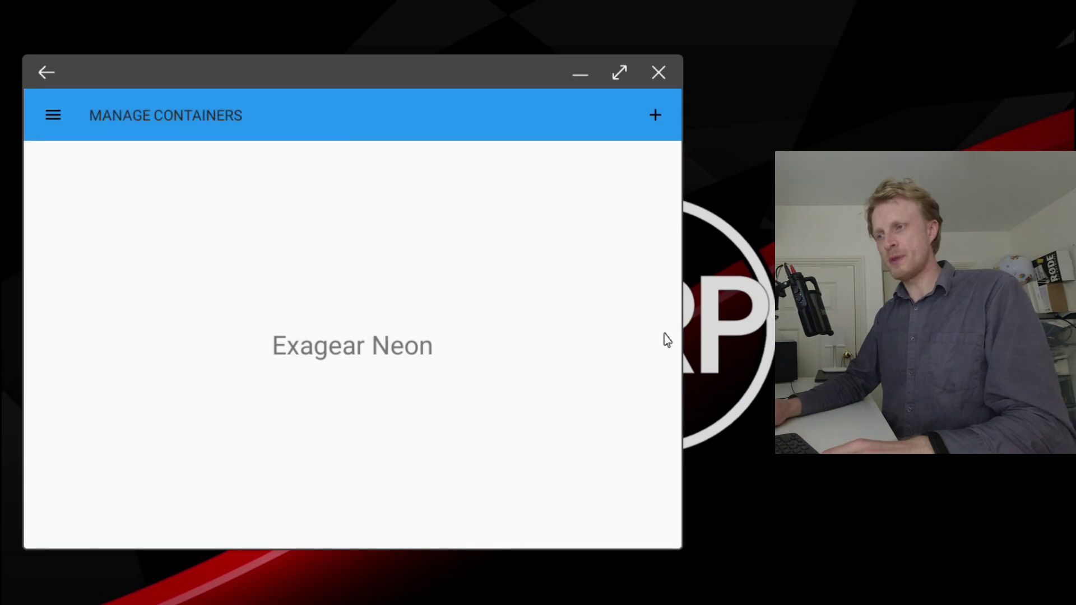
left_click(651, 112)
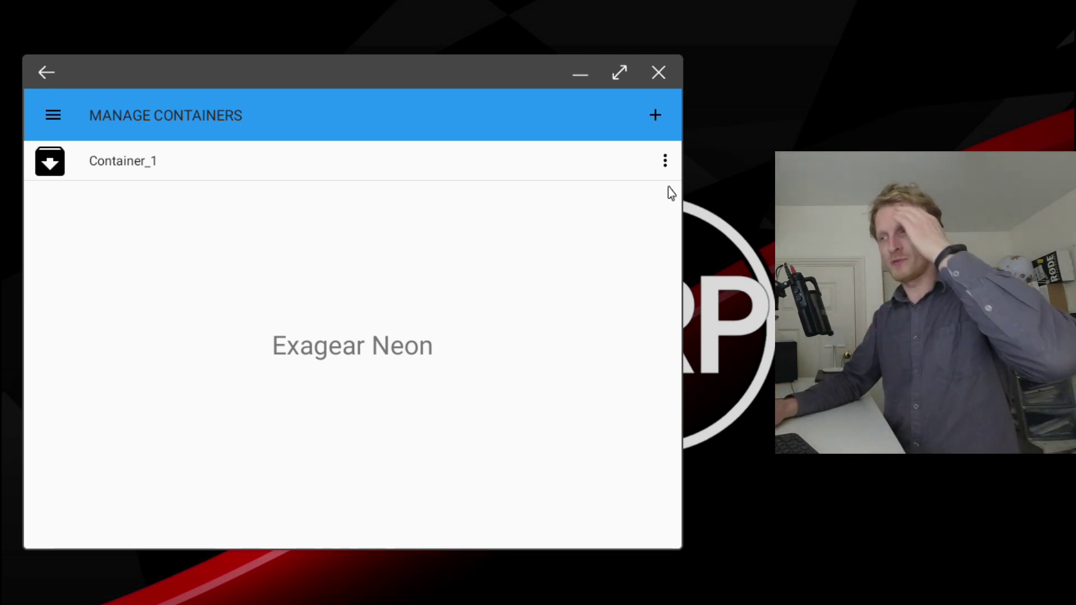
Step: Rename Container_1 to D2LOD in its properties
left_click(665, 161)
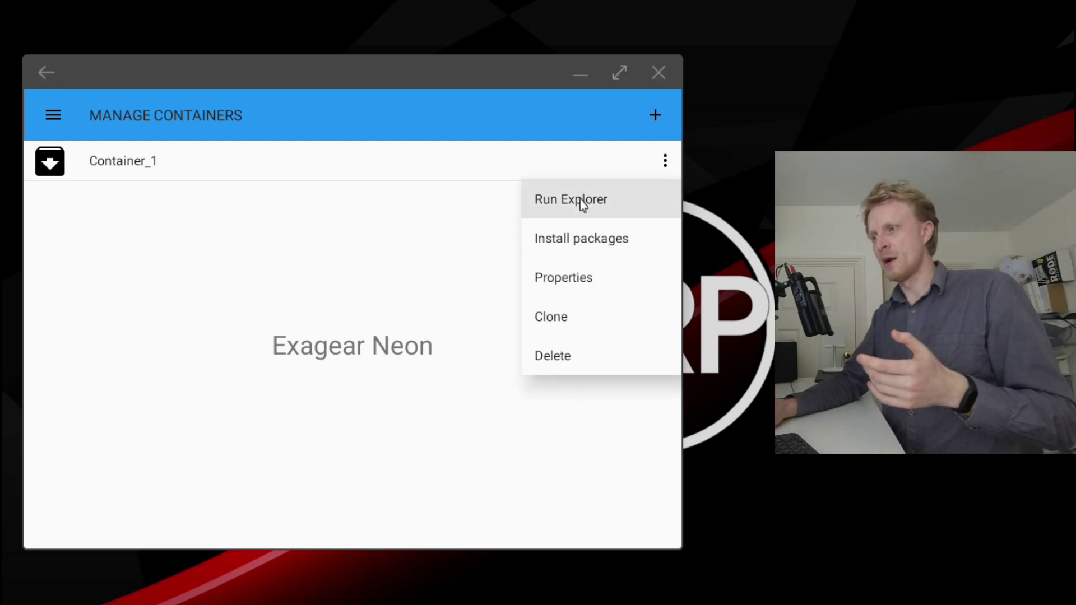
left_click(562, 292)
left_click(124, 161)
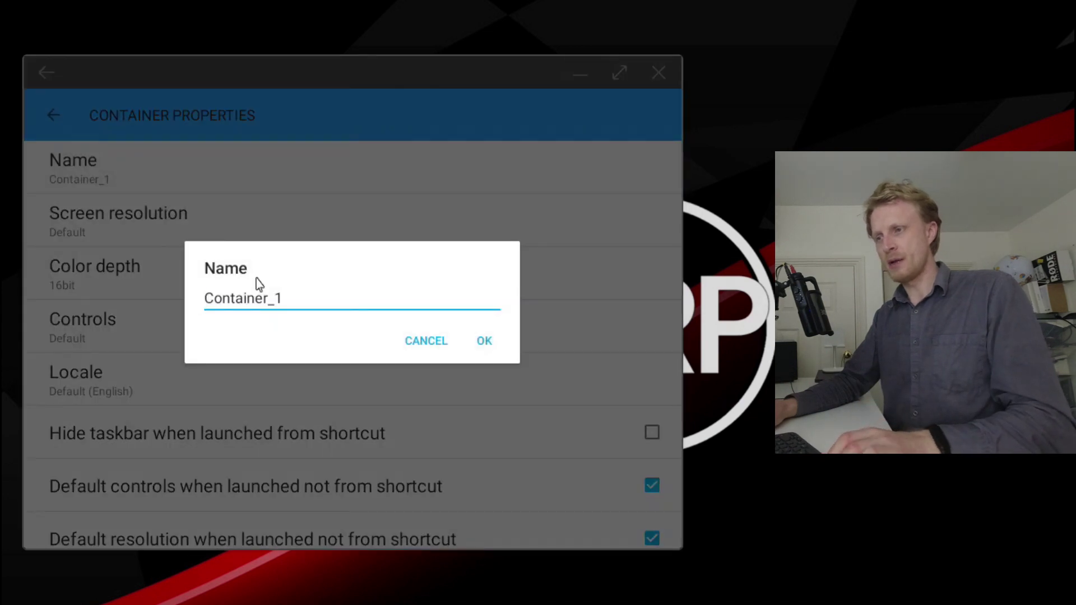
type("a")
key("ctrl+a")
type("D2L")
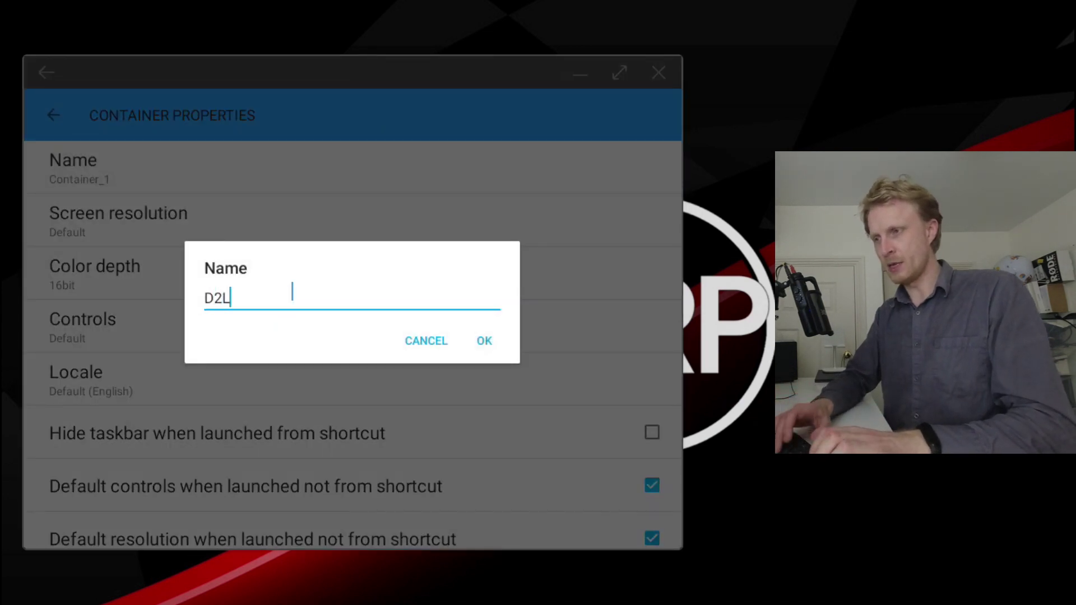
type("OD")
left_click(487, 341)
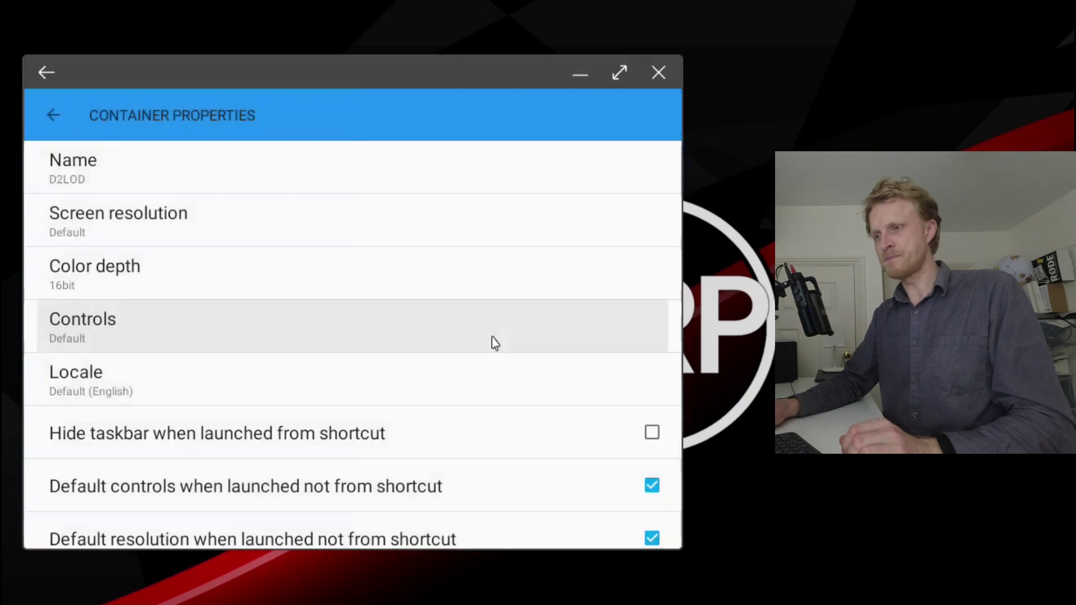
Step: Set resolution 800x600 (4:3) and 32bit colour, and turn off default resolution
left_click(206, 224)
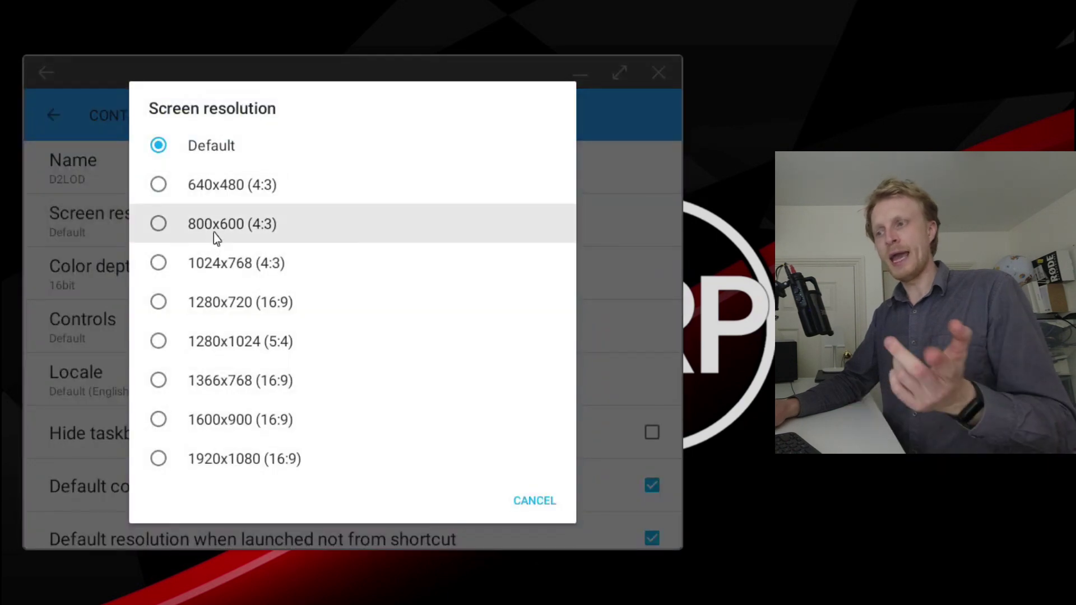
left_click(214, 231)
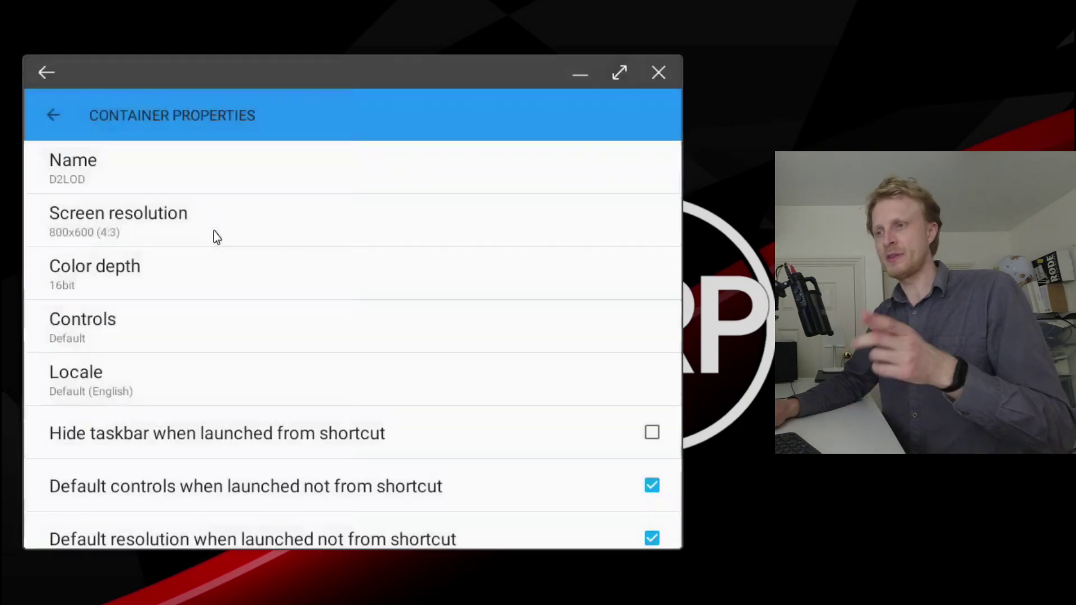
left_click(218, 286)
left_click(184, 339)
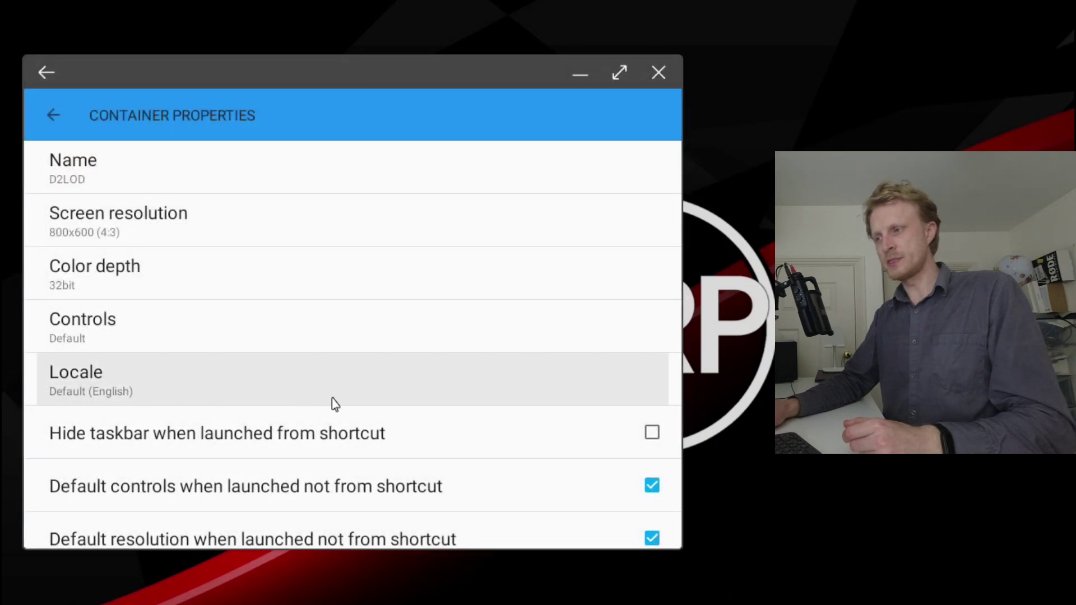
scroll(336, 407, "down", 1)
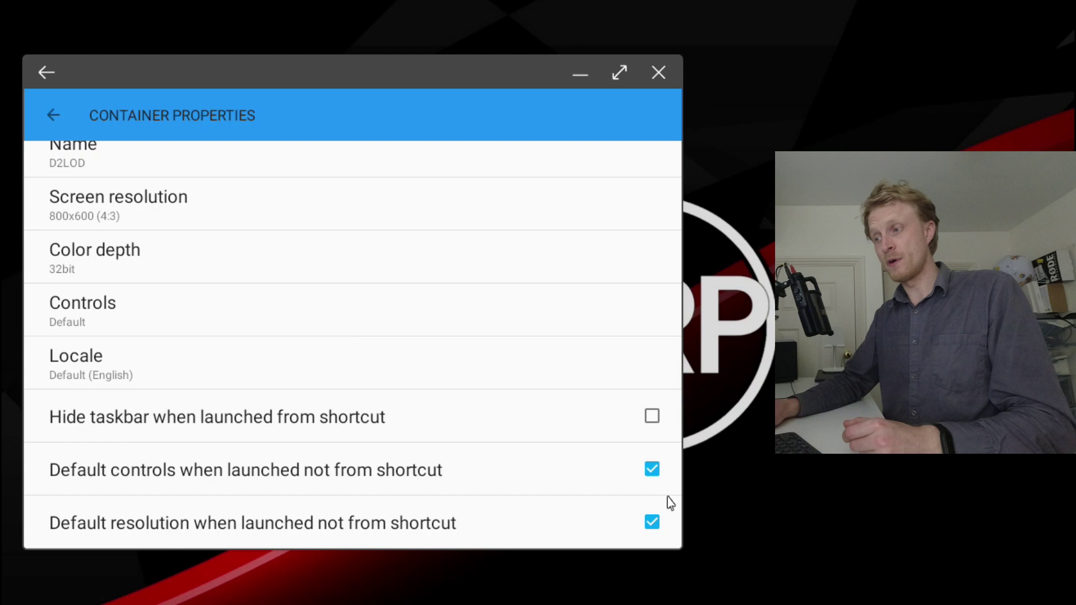
left_click(652, 522)
left_click(53, 116)
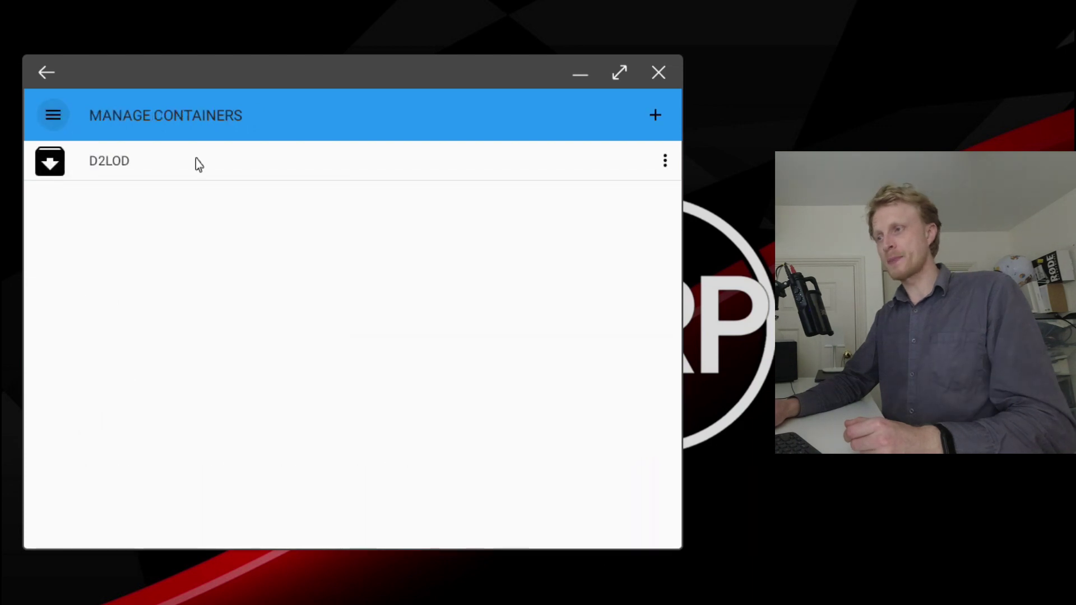
Step: Install Core Fonts, Tahoma Font and MS .NET 2.0 into D2LOD, then run its Explorer
left_click(664, 161)
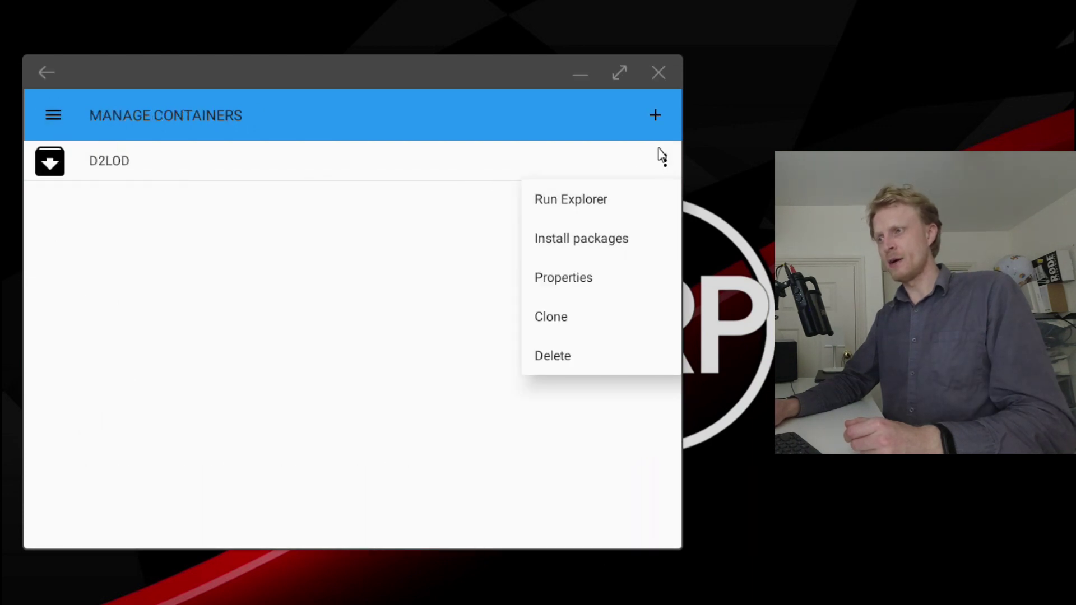
left_click(561, 242)
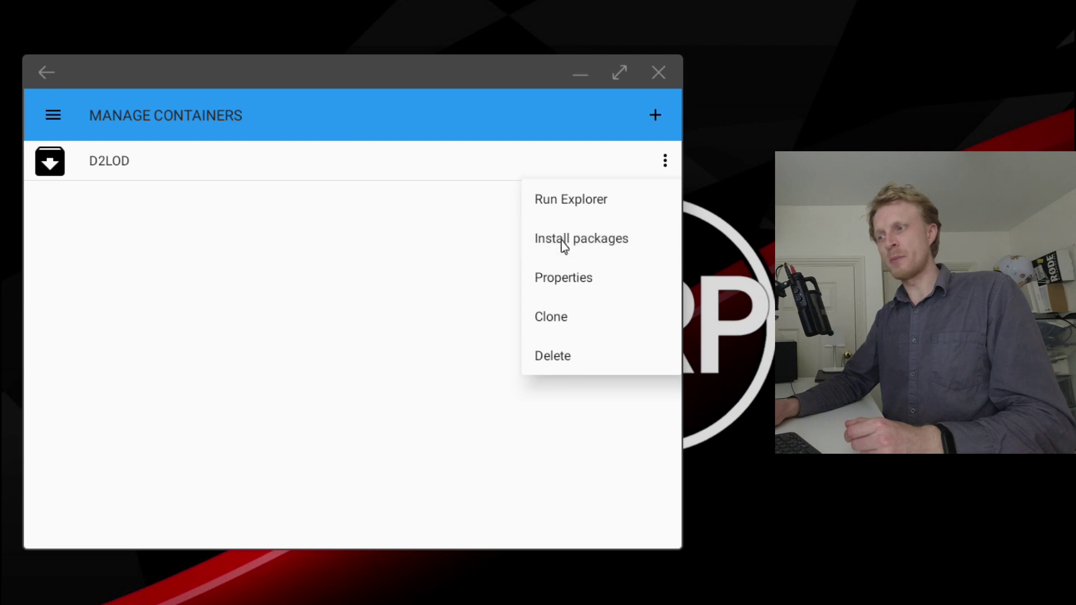
left_click(516, 274)
left_click(533, 325)
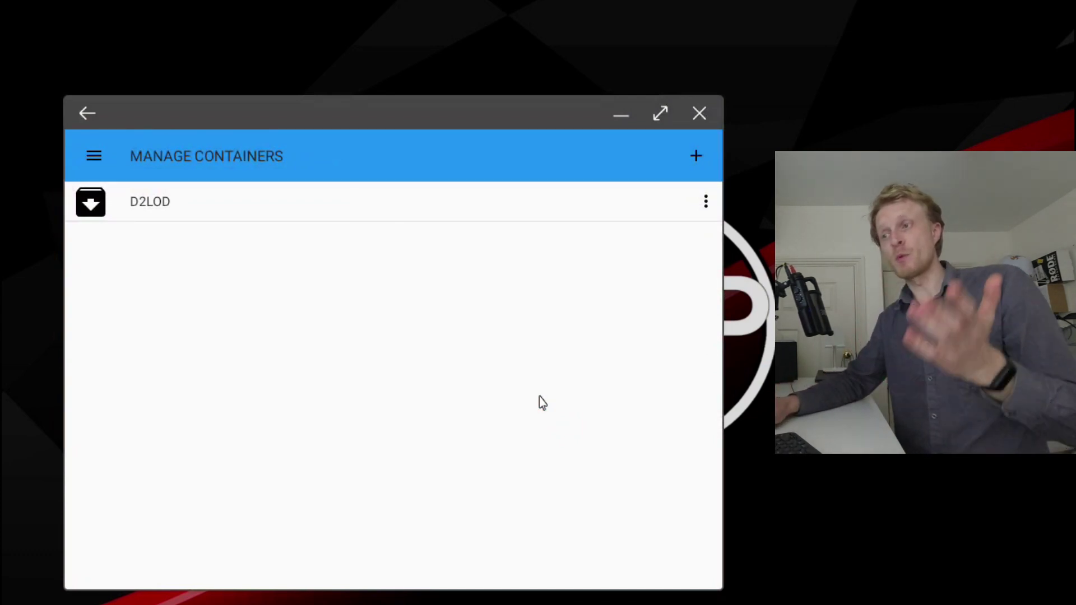
left_click(705, 204)
left_click(646, 245)
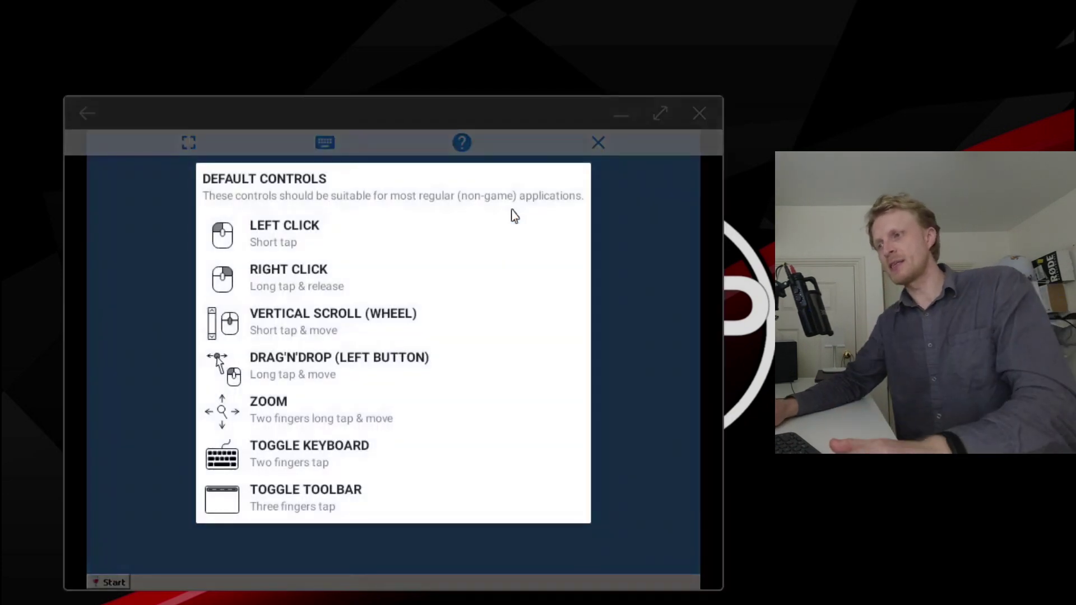
Step: Make the emulator full screen, open D:\D2LOD and launch D2VidTst.exe
left_click(536, 257)
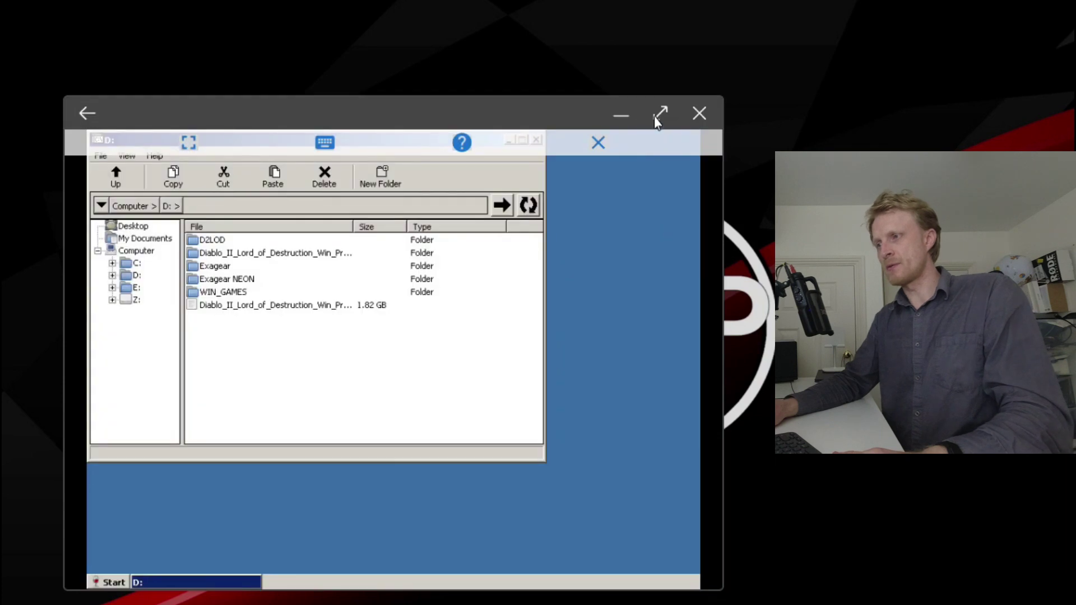
left_click(660, 114)
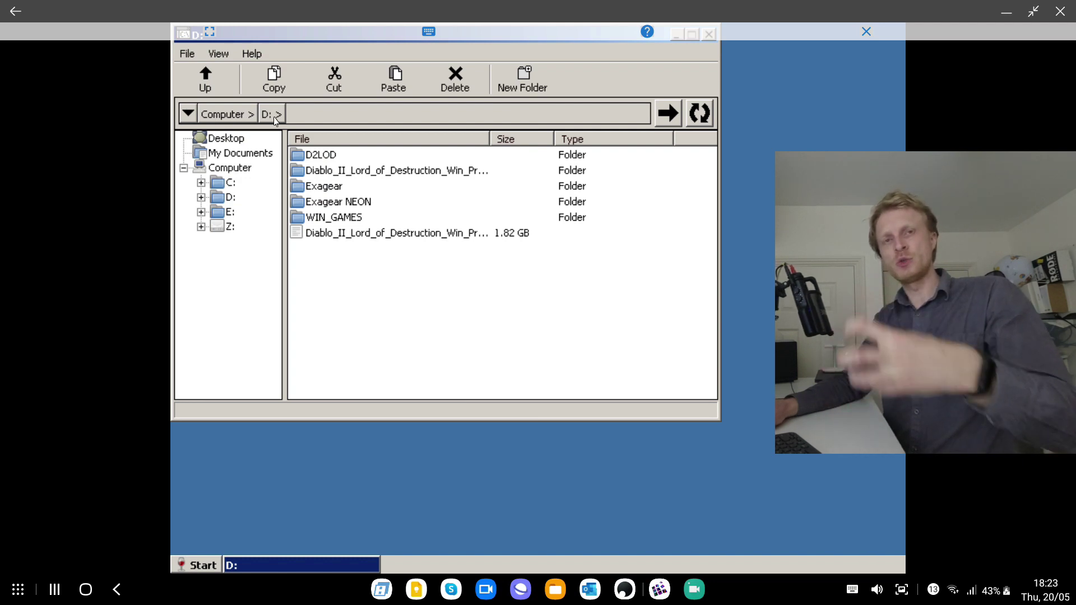
double_click(319, 161)
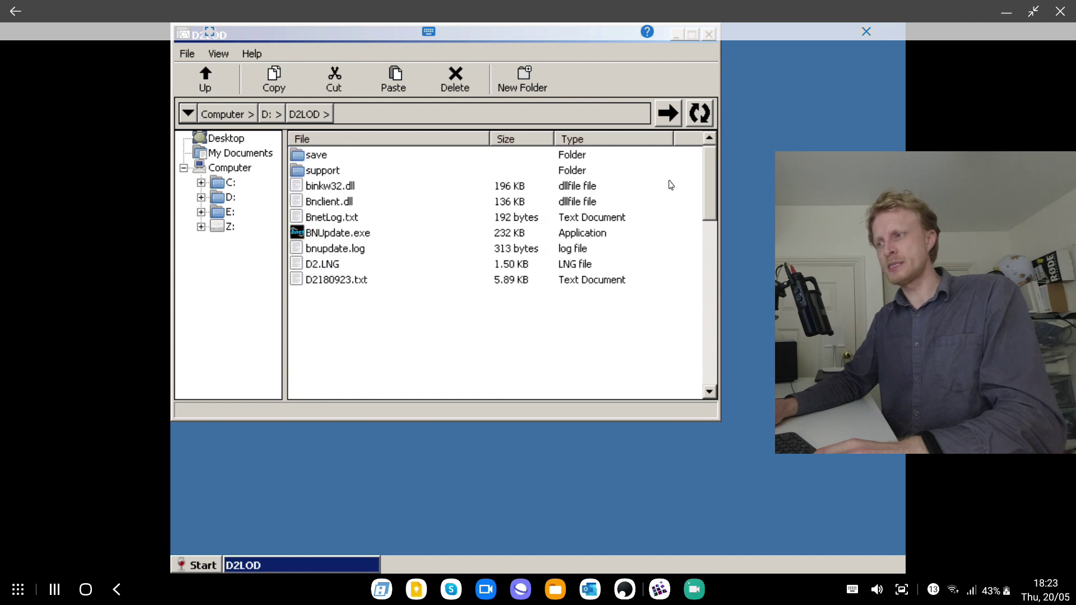
left_click(707, 307)
left_click(705, 328)
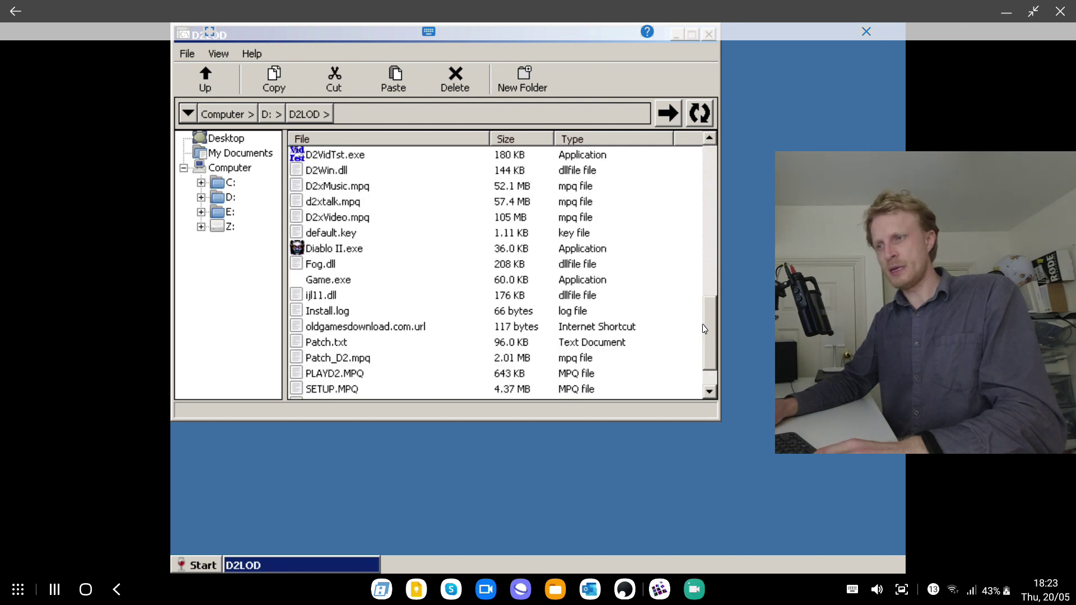
left_click(320, 158)
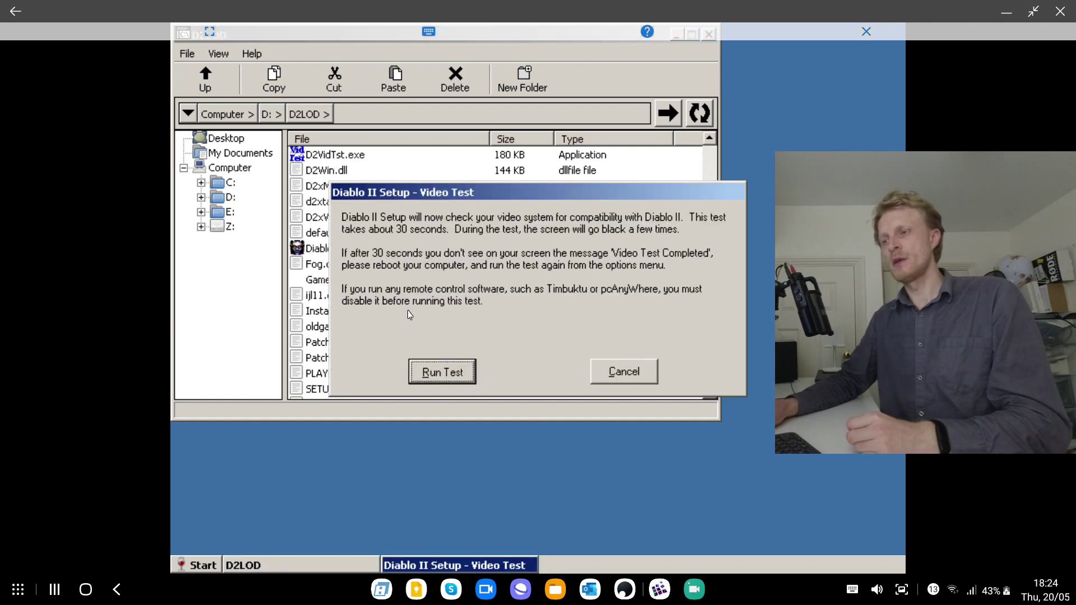
Step: Run the Diablo II video test and accept its DirectDraw (2D) recommendation
left_click(443, 372)
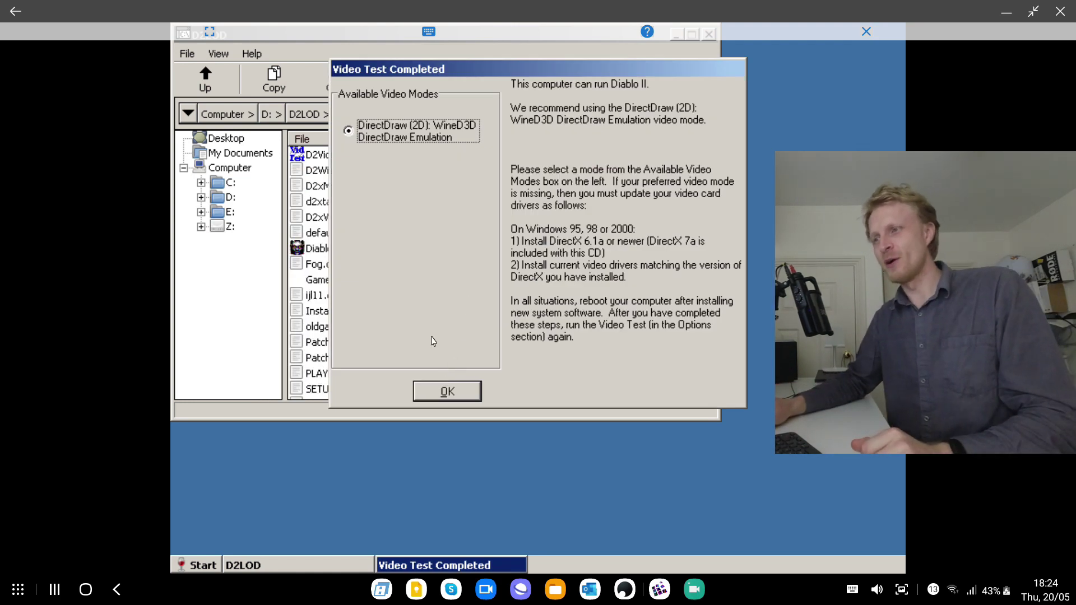
left_click(447, 391)
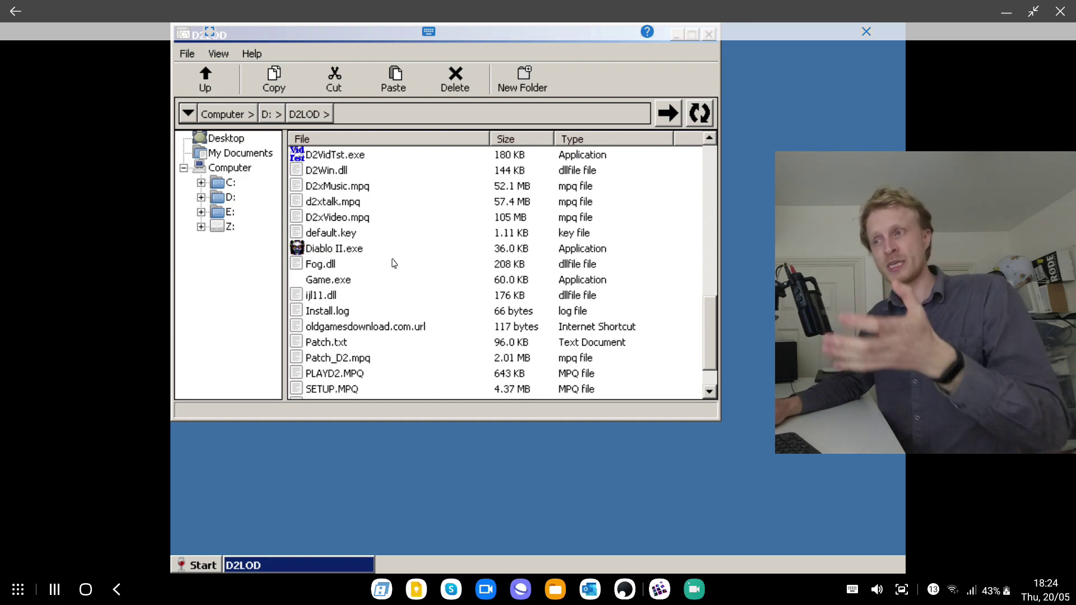
Step: Create a desktop shortcut to Diablo II.exe, then exit the Windows session
left_click(337, 249)
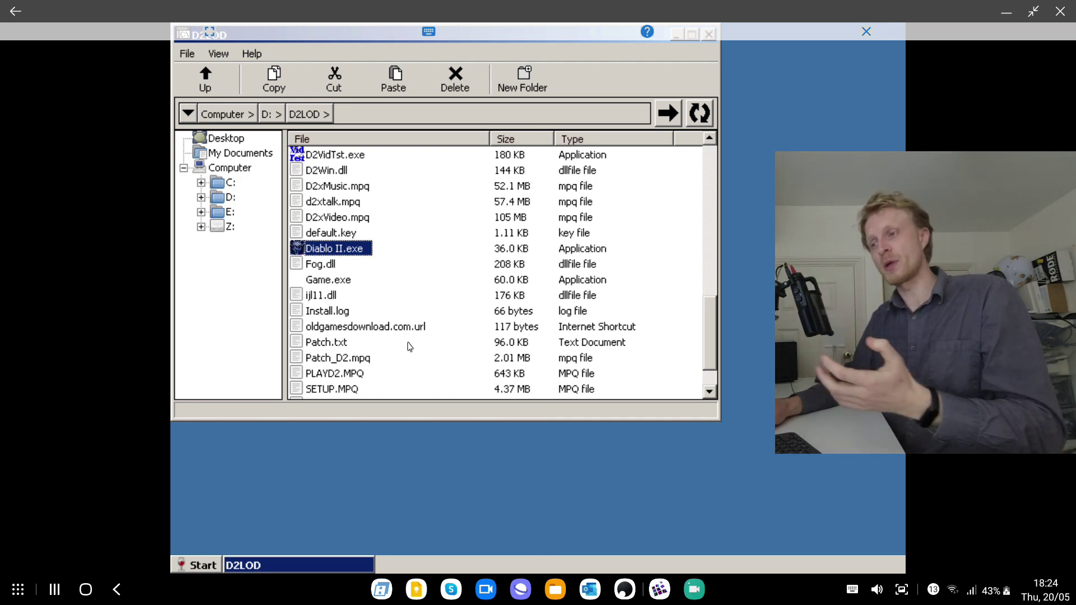
left_click(546, 486)
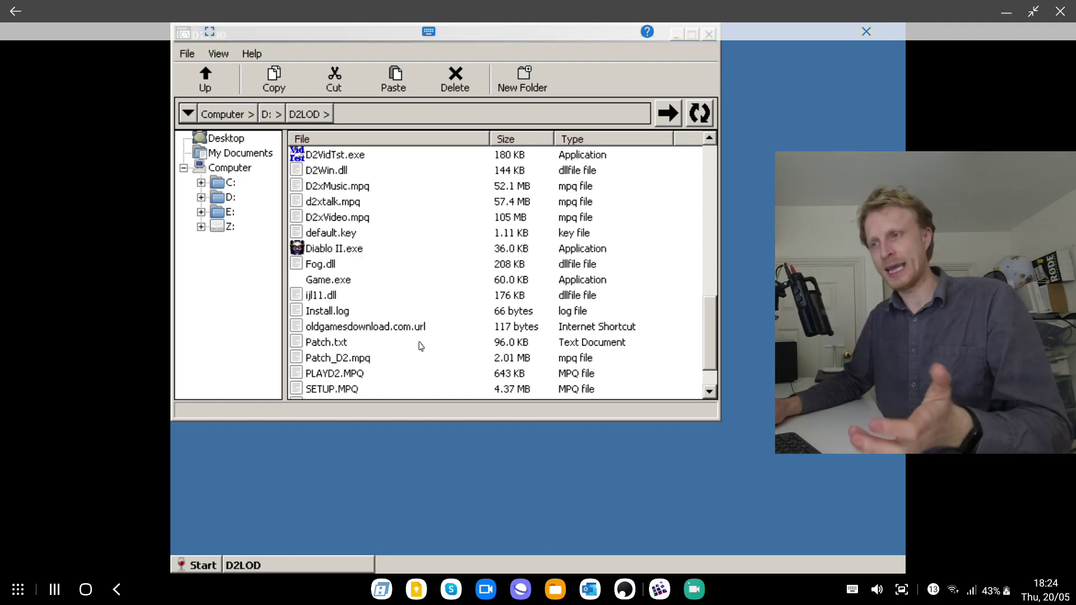
right_click(319, 252)
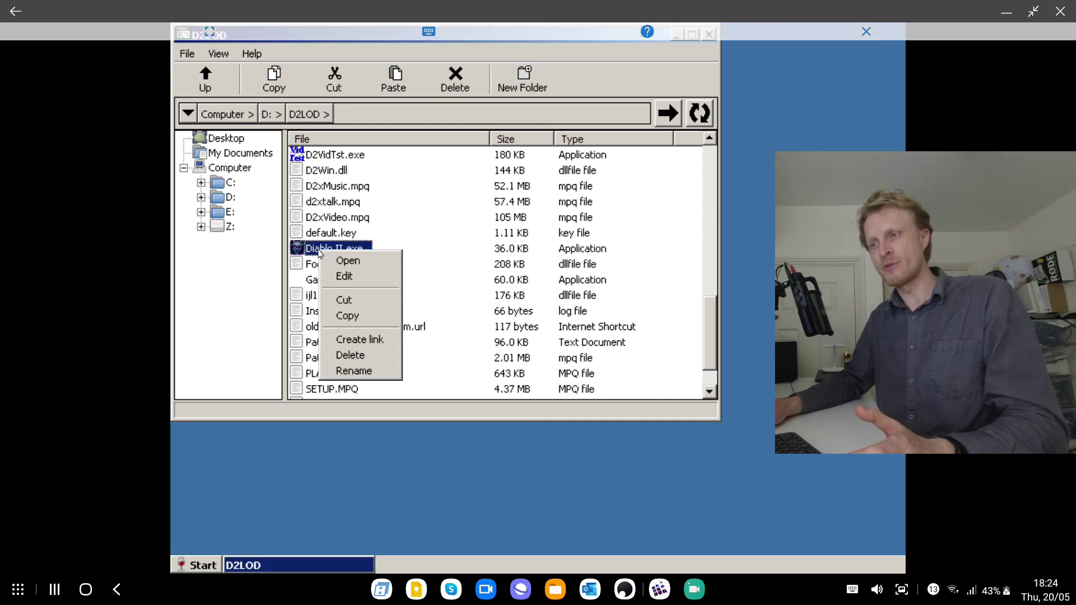
left_click(364, 340)
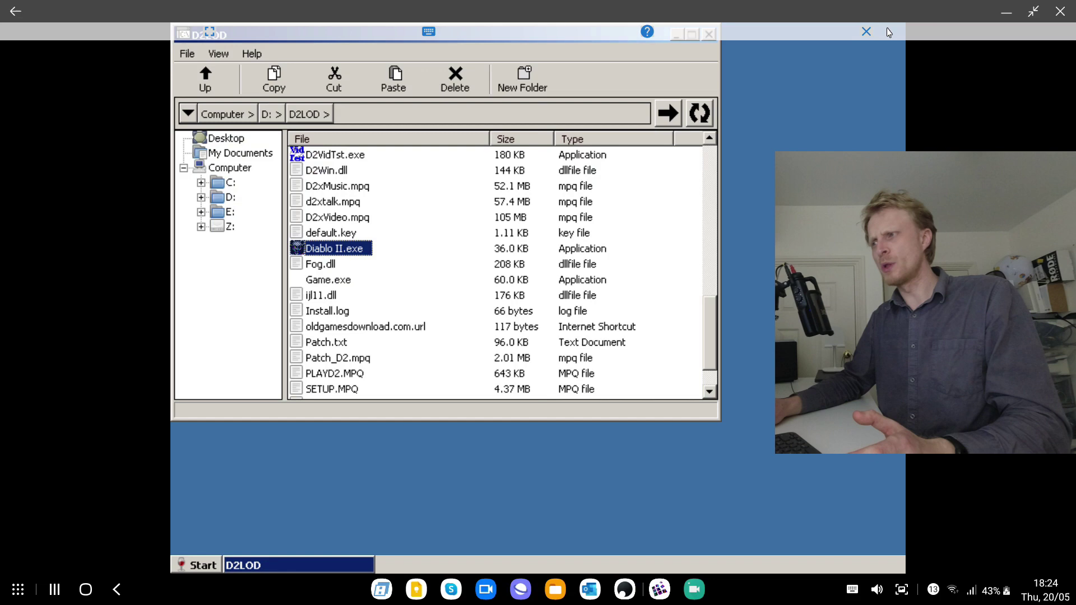
left_click(867, 32)
left_click(745, 315)
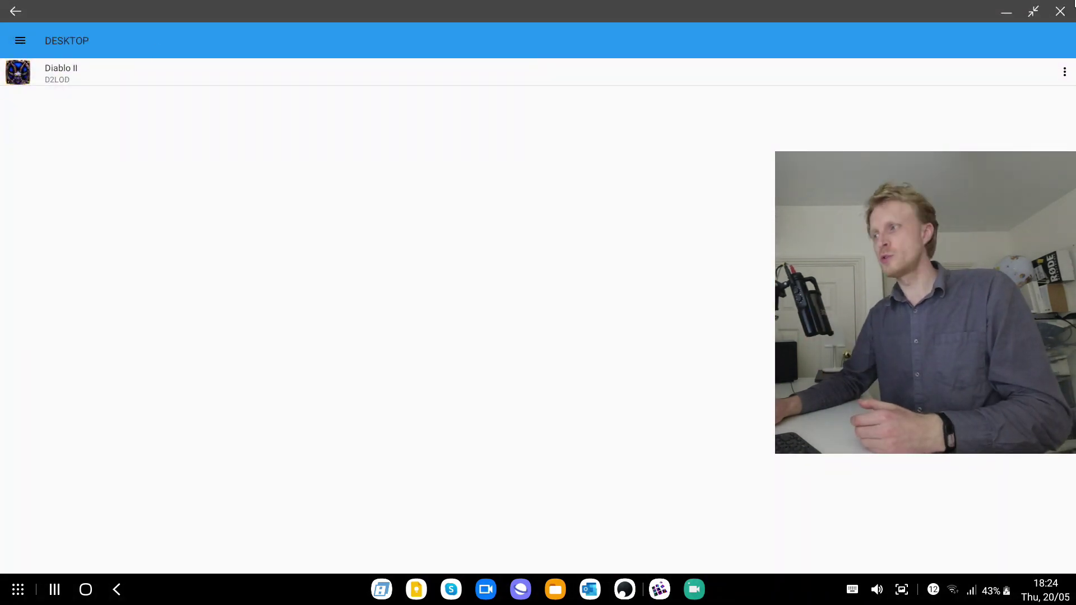
Step: Launch Diablo II from the PC Desktop shortcut list
left_click(18, 51)
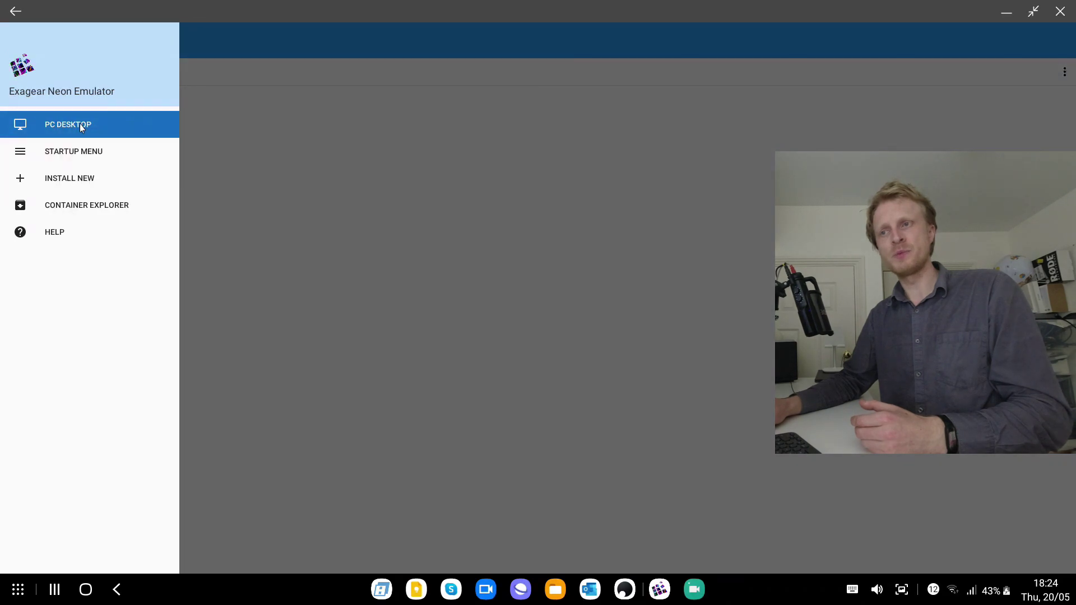
left_click(79, 124)
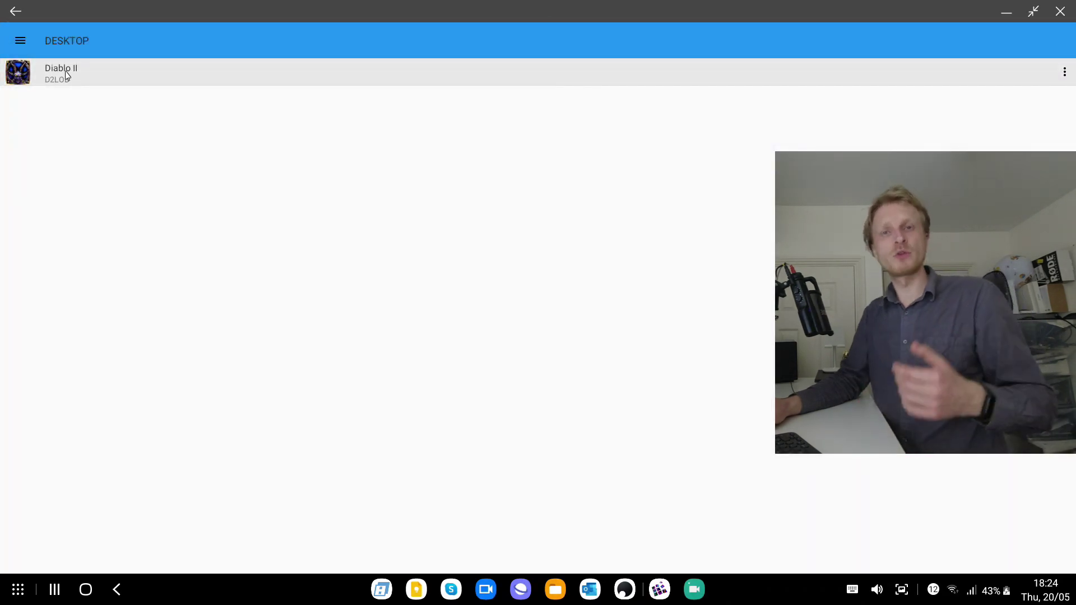
left_click(66, 72)
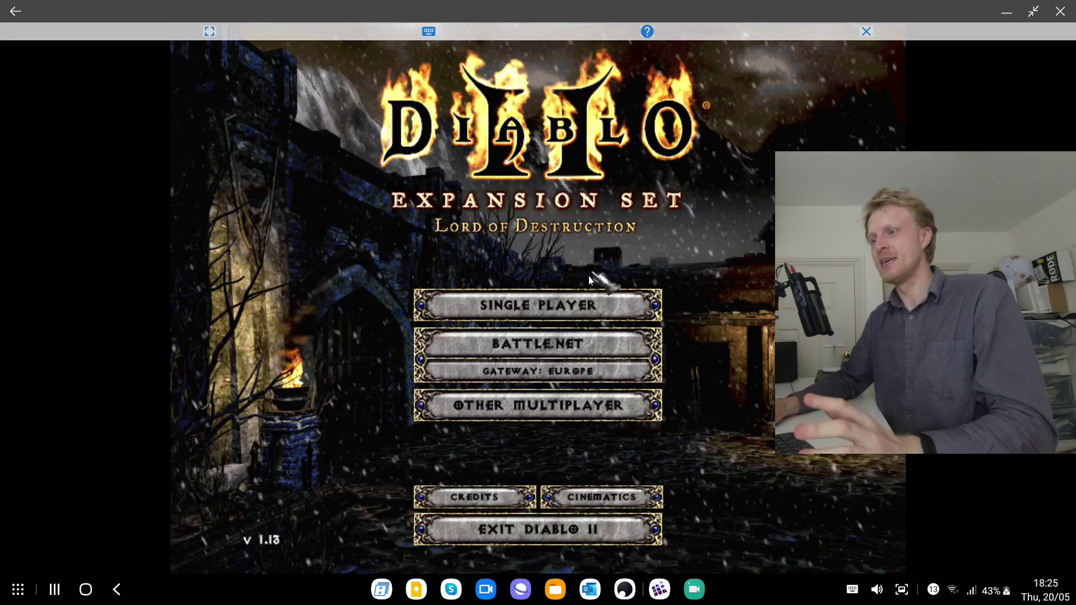
Step: Enter Single Player and delete the existing Amazon character
left_click(552, 305)
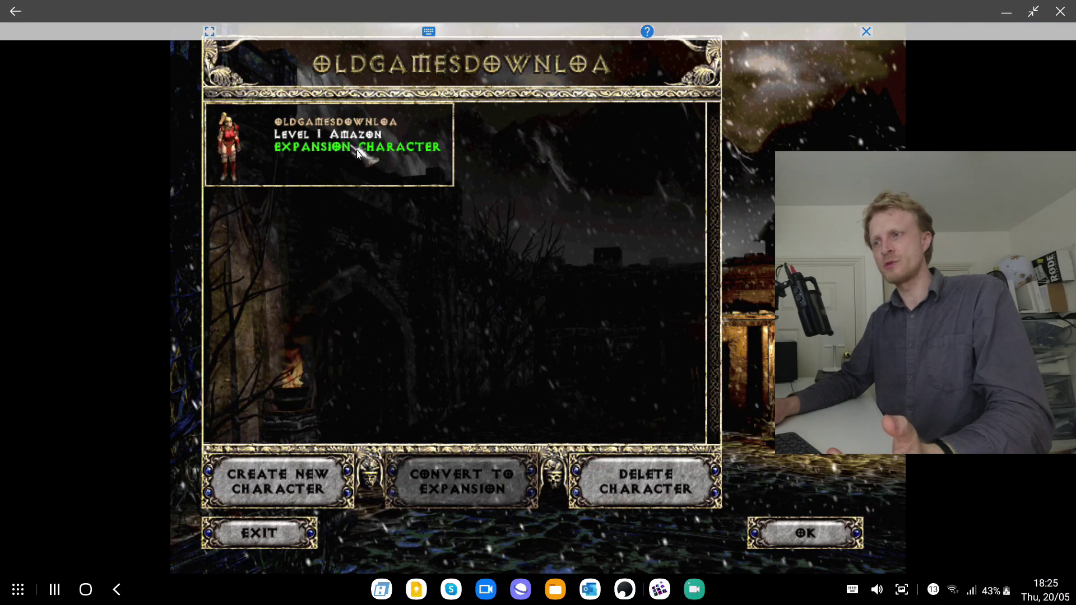
left_click(682, 488)
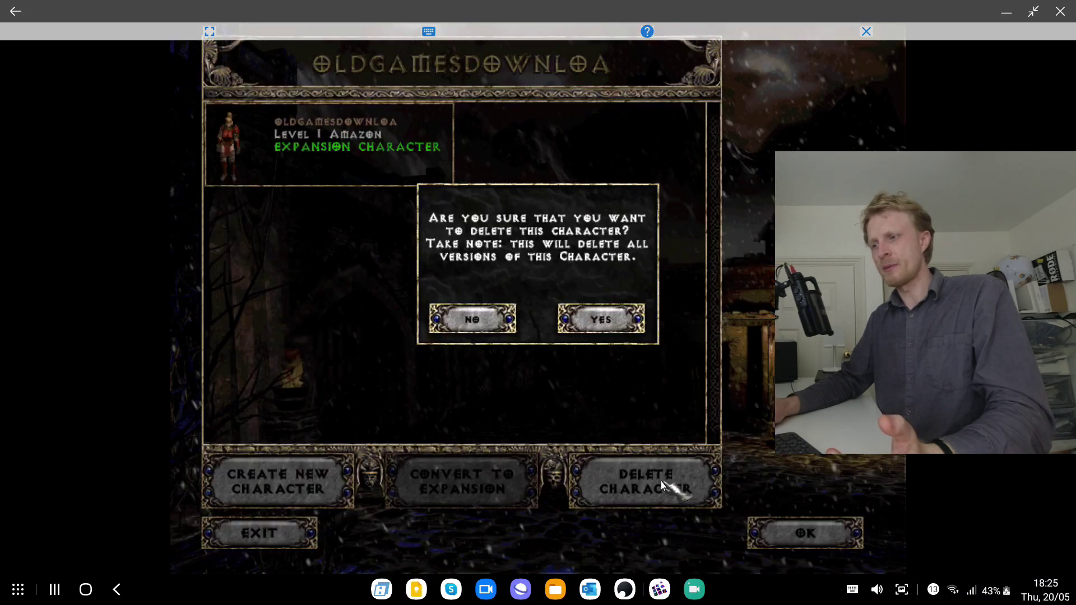
left_click(601, 319)
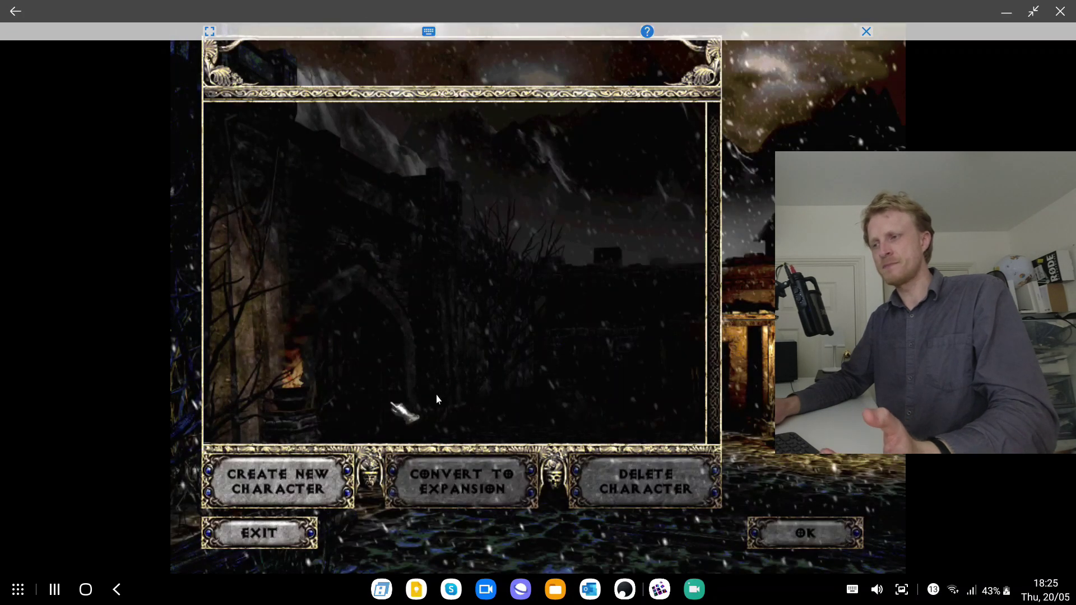
Step: Create a new Necromancer character named MRP
left_click(305, 486)
left_click(448, 286)
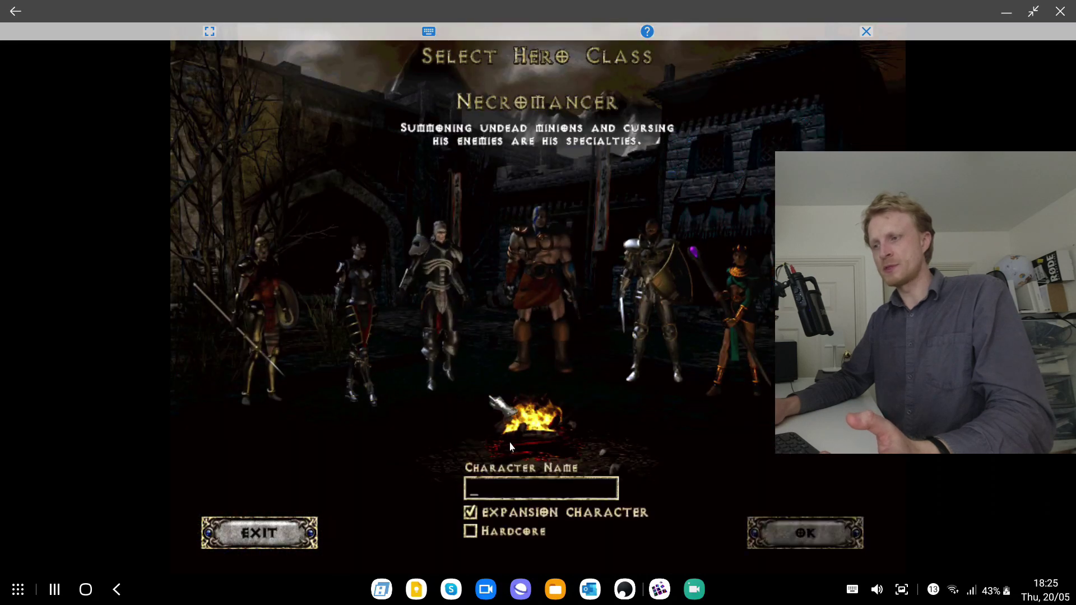
type("MRP")
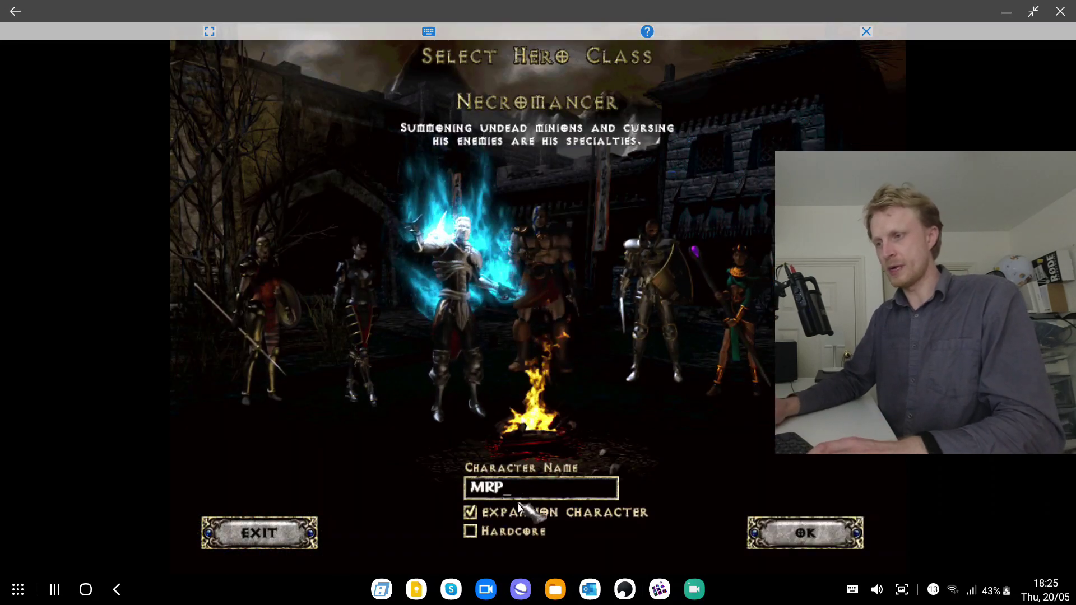
left_click(800, 538)
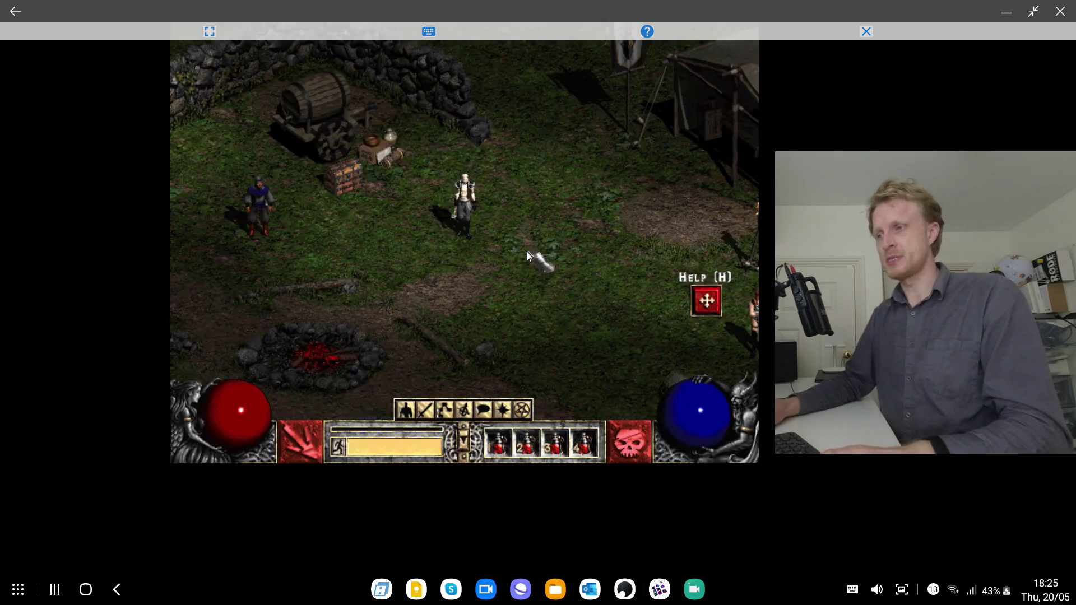
Step: Turn the music volume down to zero in Sound Options
key("Escape")
left_click(450, 160)
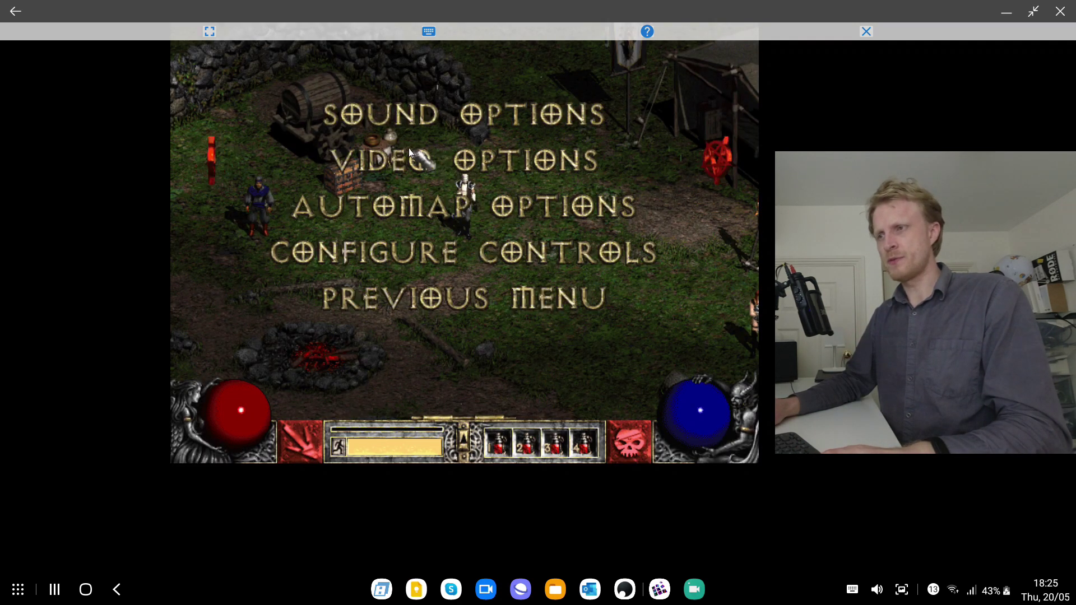
left_click(429, 114)
left_click(421, 144)
left_click(468, 345)
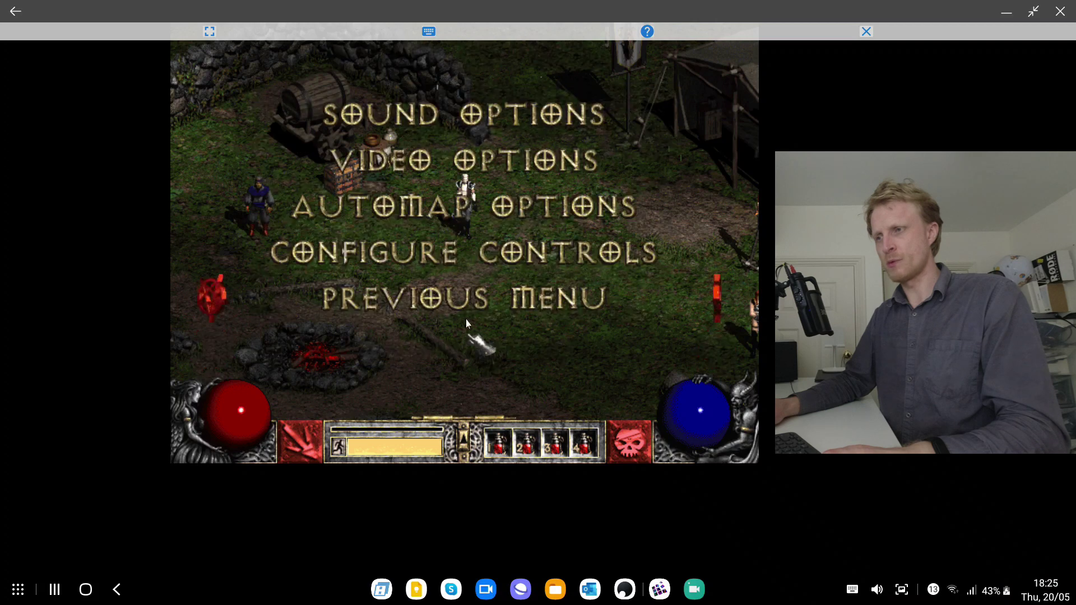
Step: Set the video resolution to 800x600 and return to gameplay
left_click(436, 165)
left_click(608, 102)
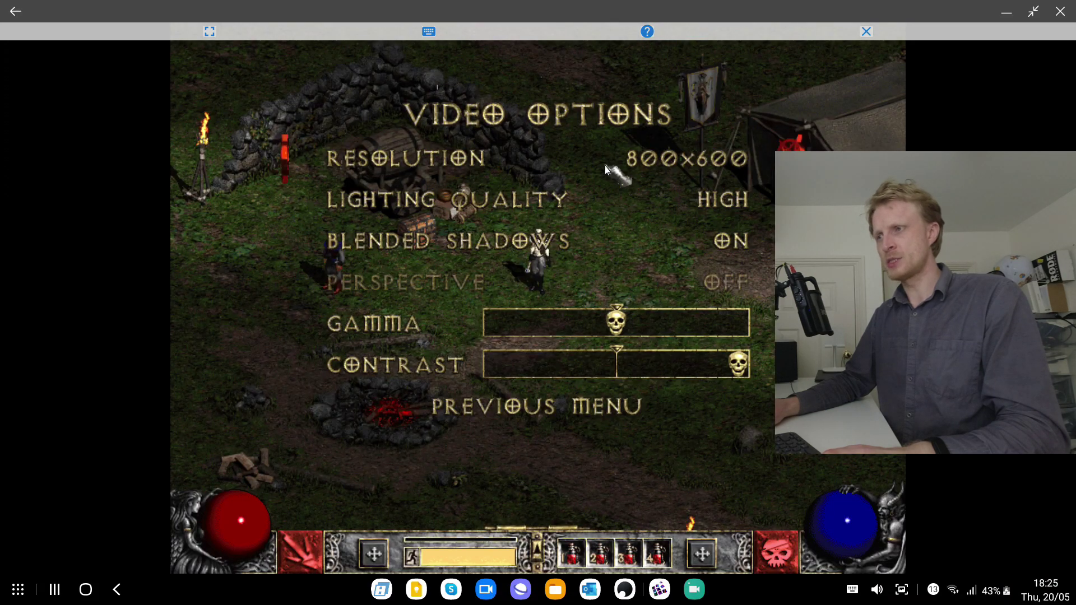
left_click(580, 408)
left_click(574, 353)
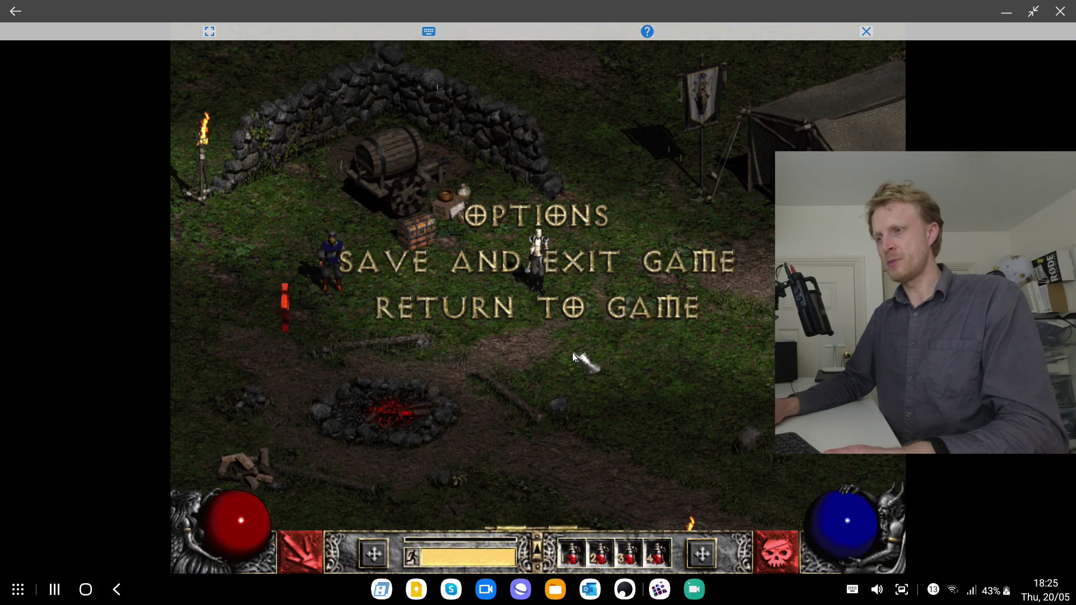
left_click(566, 309)
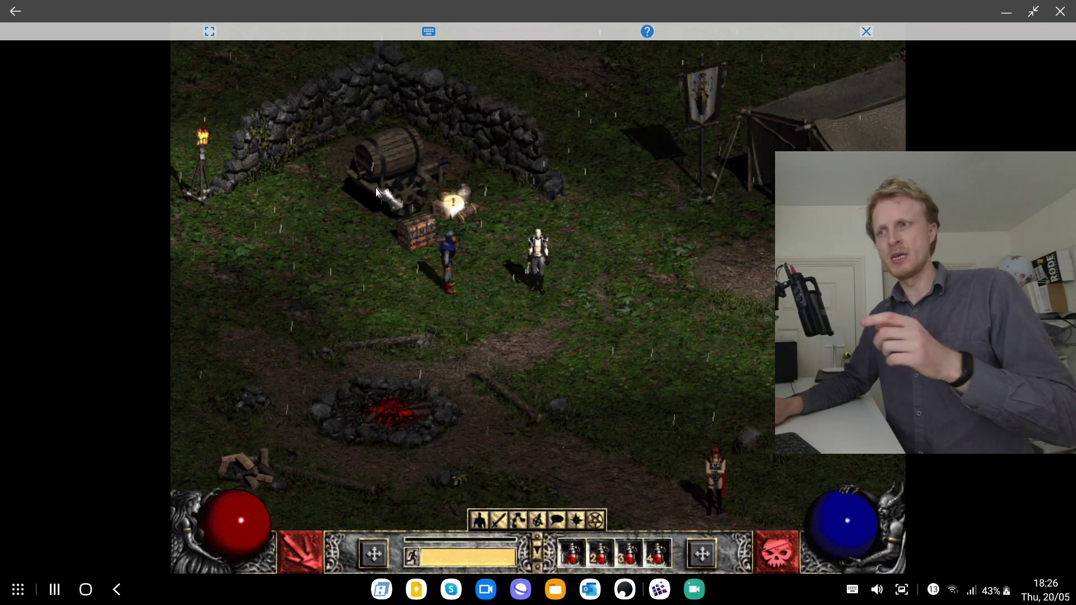
Step: Make Diablo II fullscreen and briefly view the default controls help
left_click(210, 32)
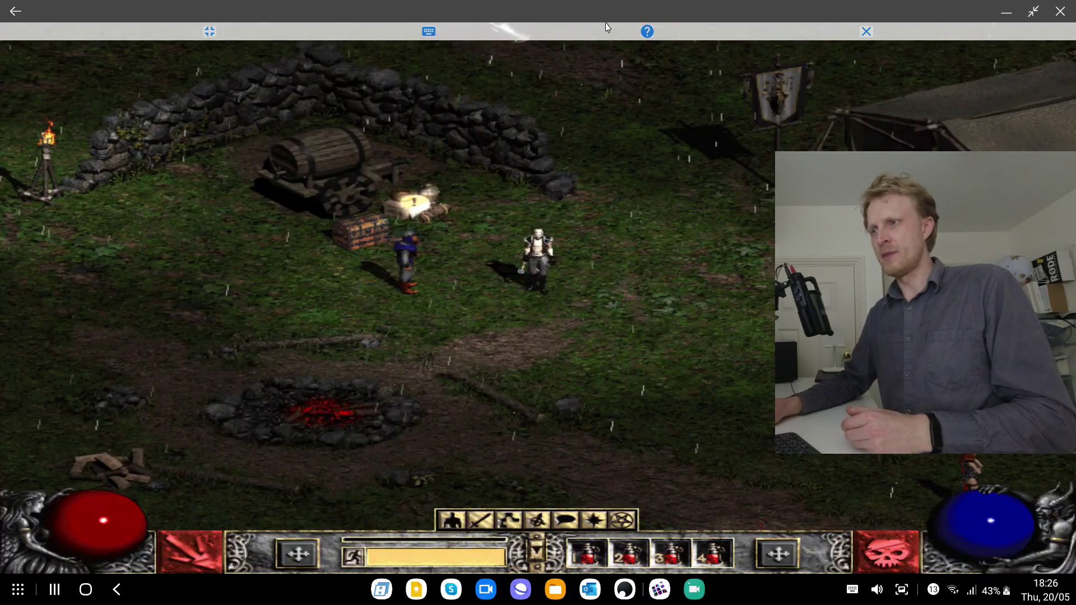
left_click(646, 32)
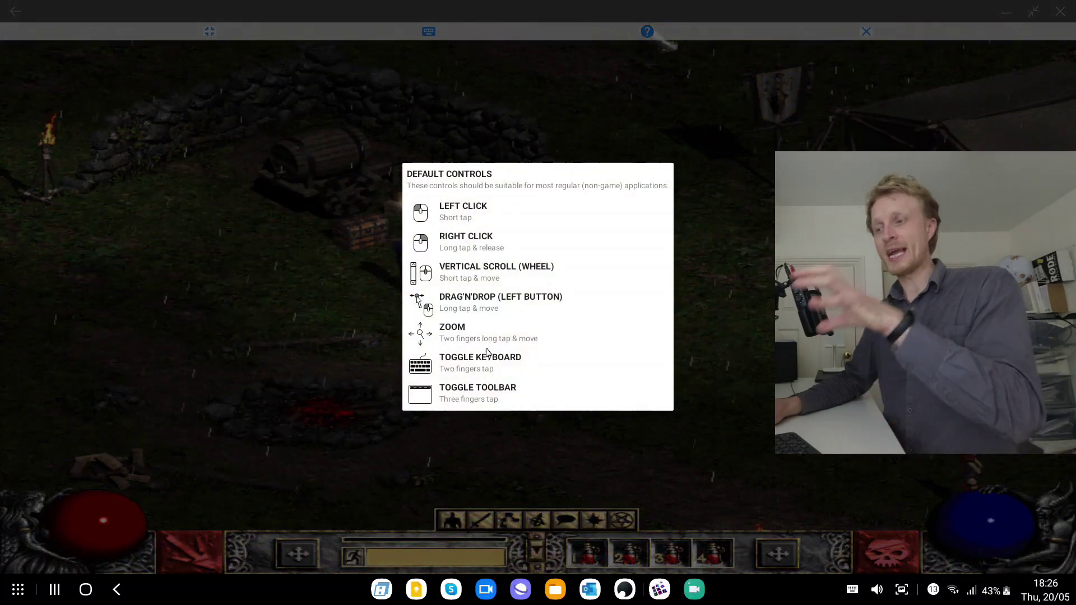
left_click(741, 261)
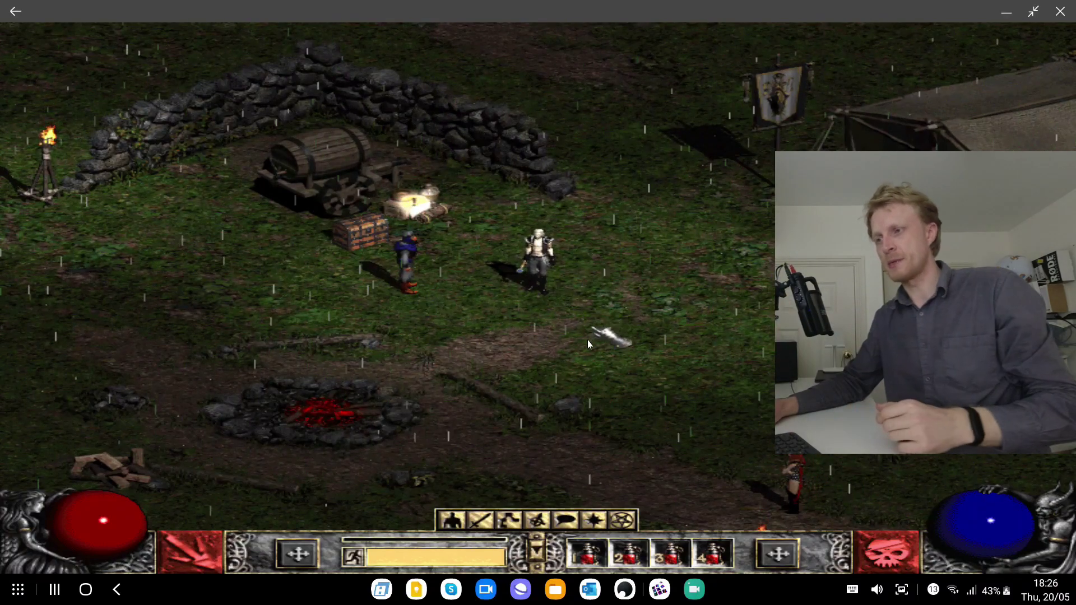
Step: Walk the Necromancer out of camp onto the stone bridge, checking automap and inventory
left_click(588, 341)
left_click(514, 334)
key("Tab")
key("Tab")
left_click(627, 351)
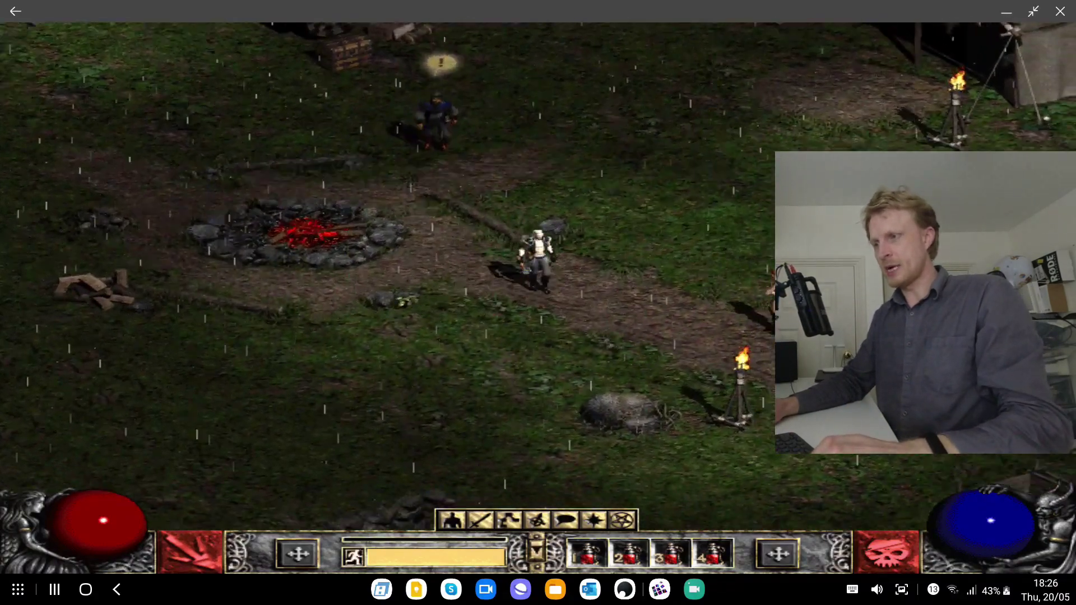
key("i")
key("i")
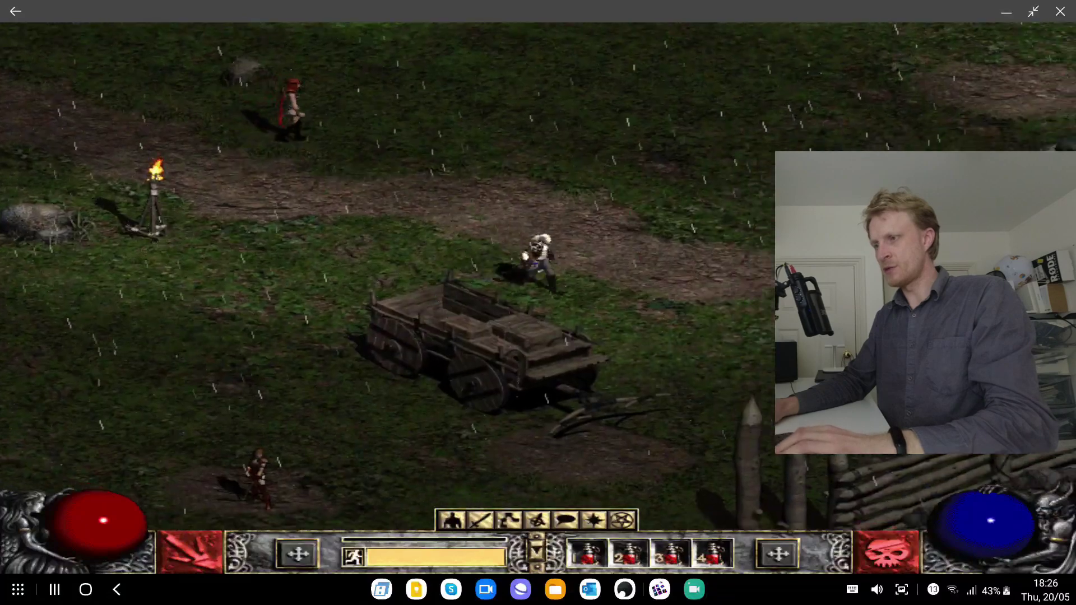
key("Tab")
key("Tab")
left_click(659, 452)
key("Tab")
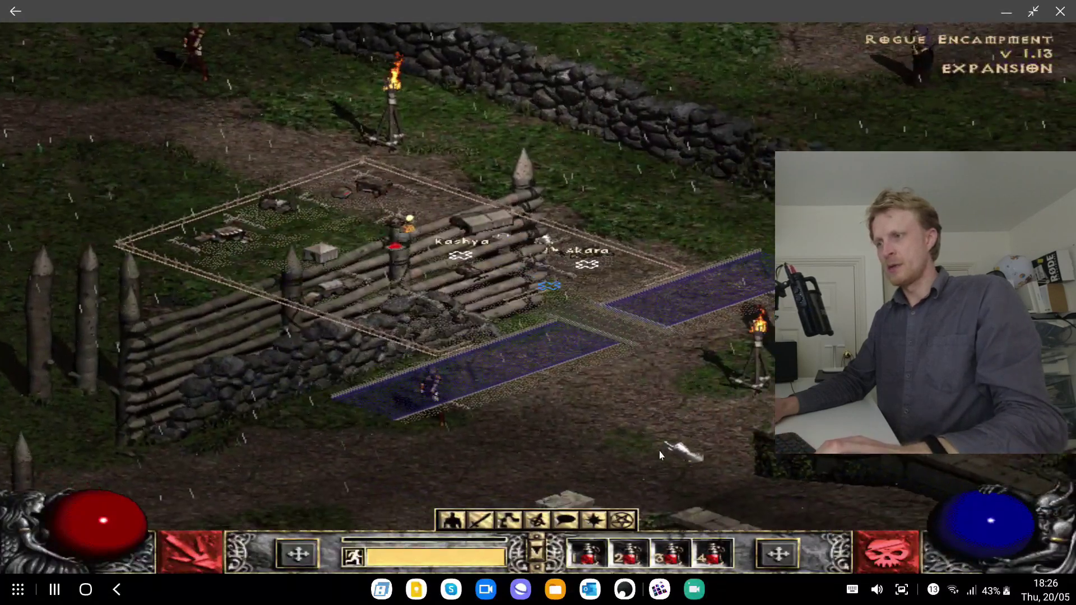
key("Tab")
left_click(768, 403)
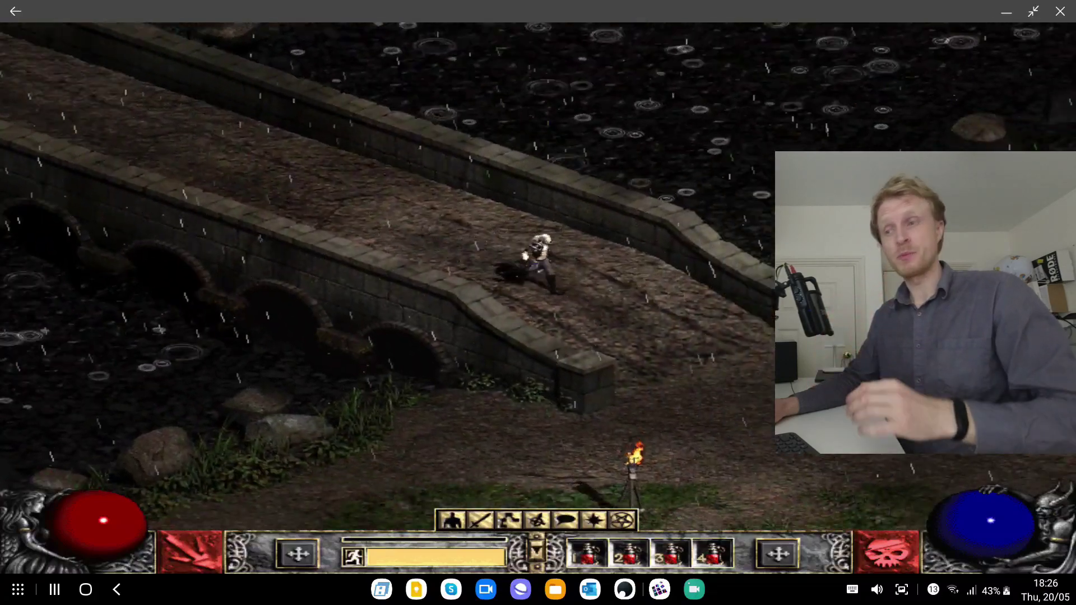
key("Tab")
key("Tab")
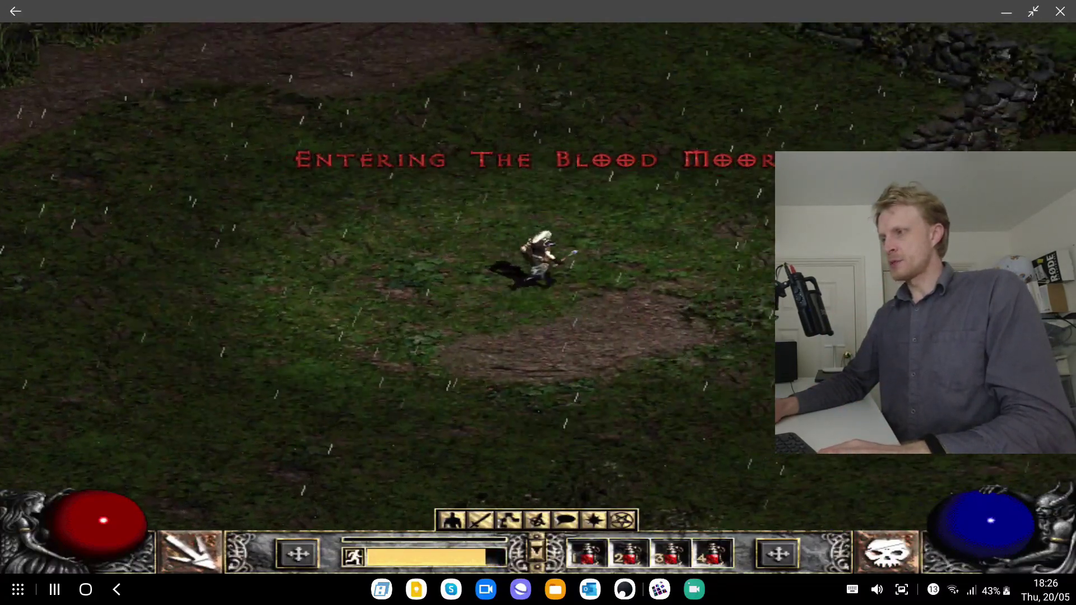
key("Tab")
key("Tab")
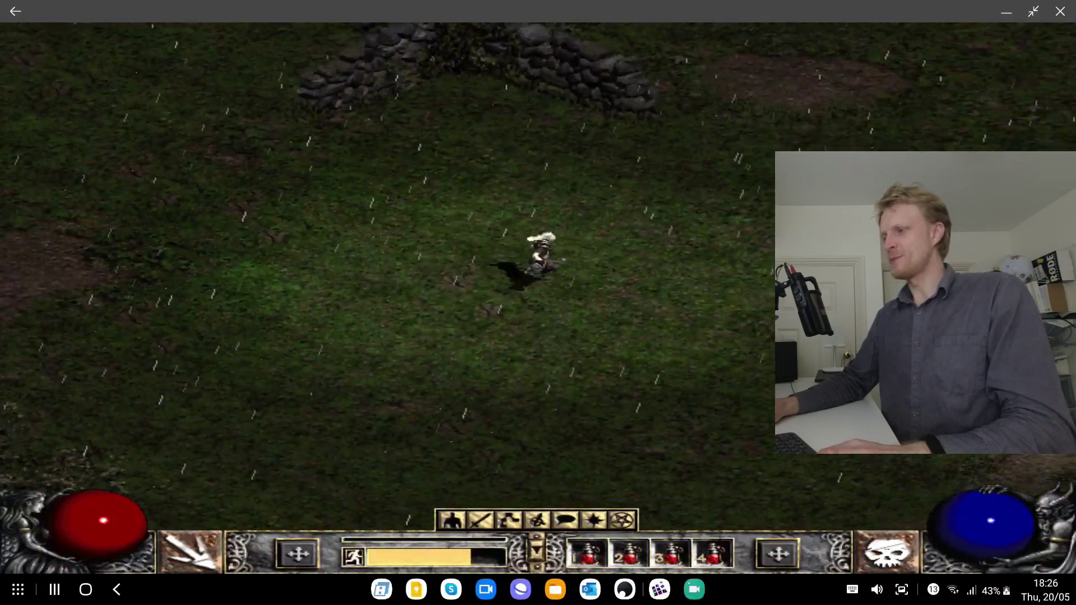
key("Tab")
key("Tab")
Step: Kill the nearest Fallen and move around the corpses
left_click(602, 263)
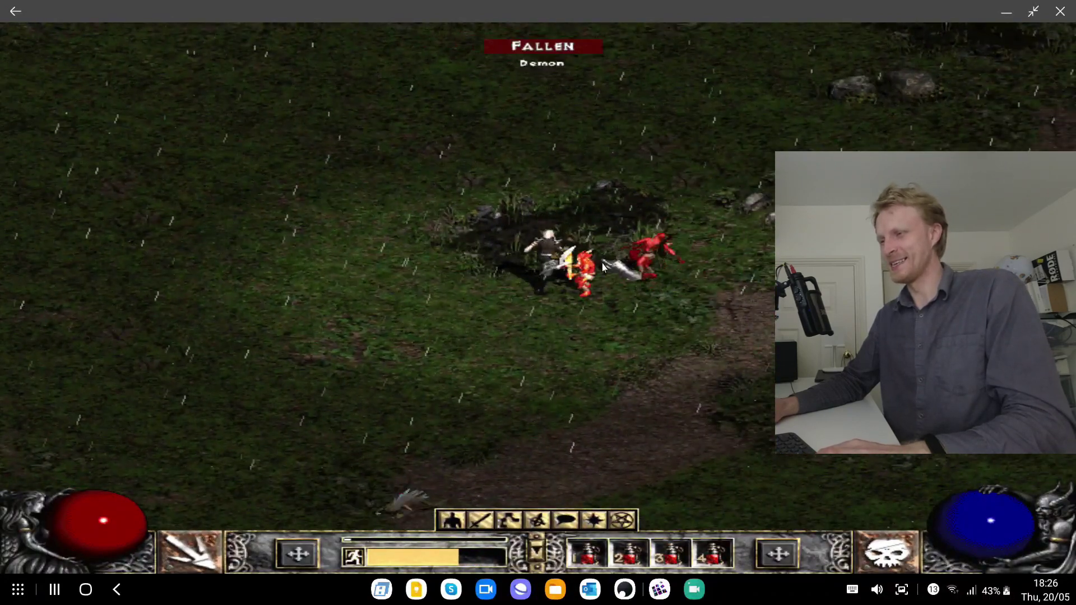
left_click(591, 278)
left_click(463, 270)
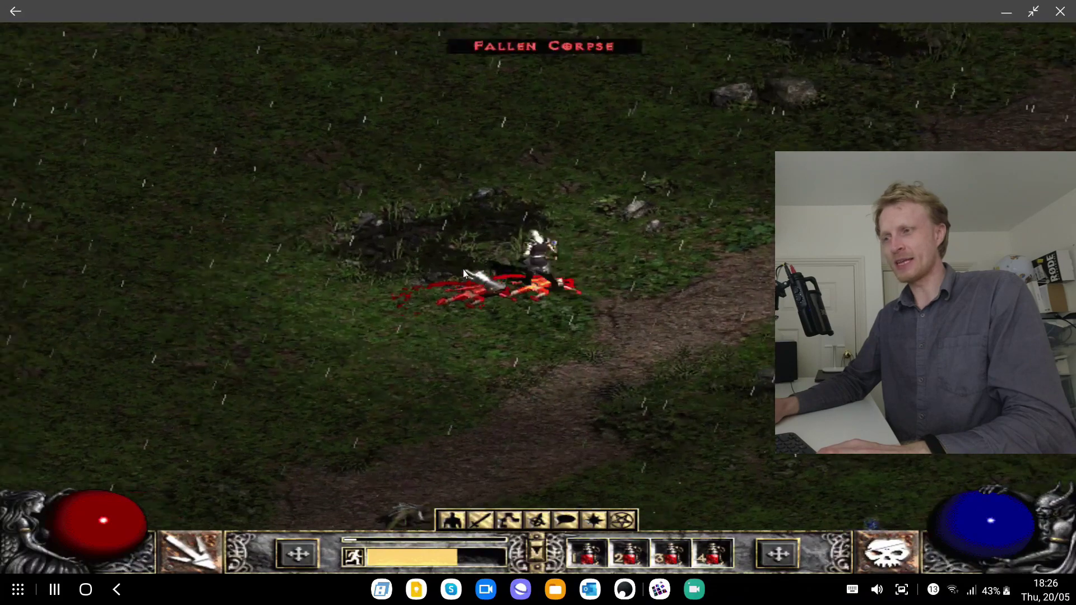
left_click(590, 280)
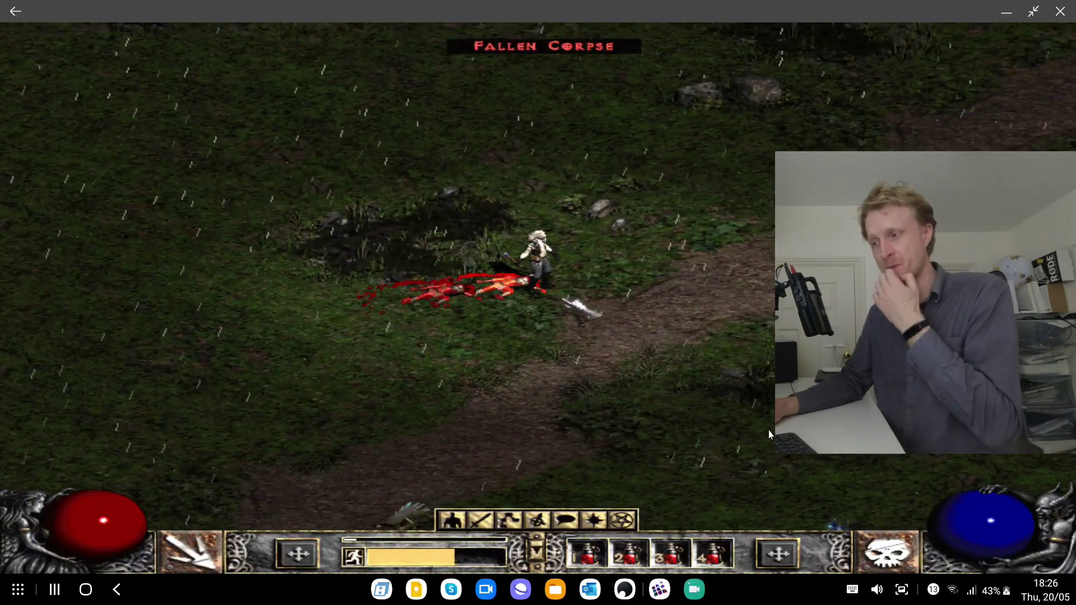
mouse_move(898, 565)
left_click(419, 250)
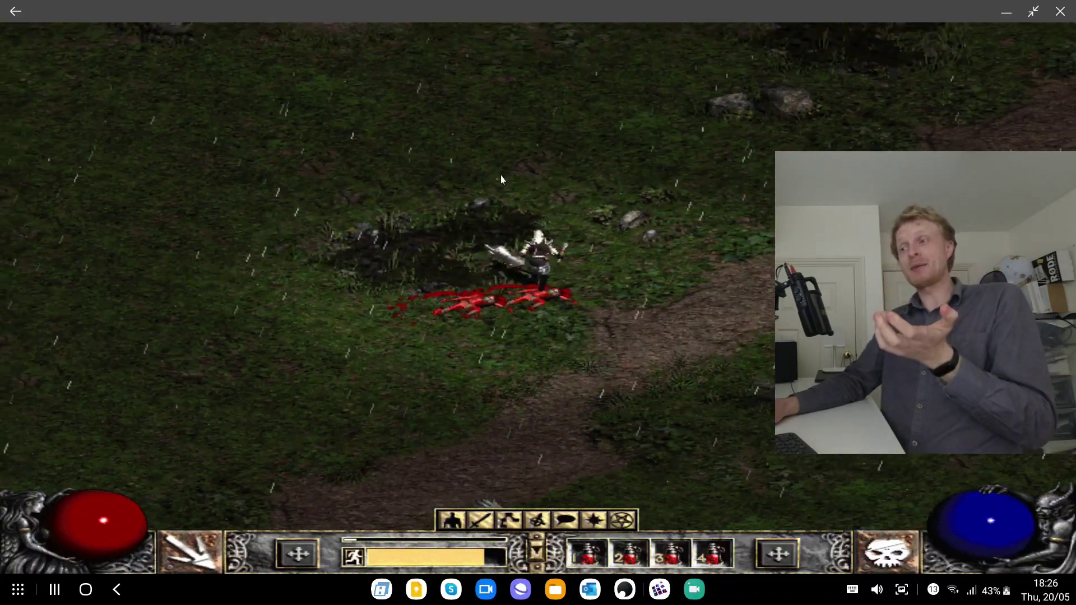
left_click(550, 171)
left_click(475, 276)
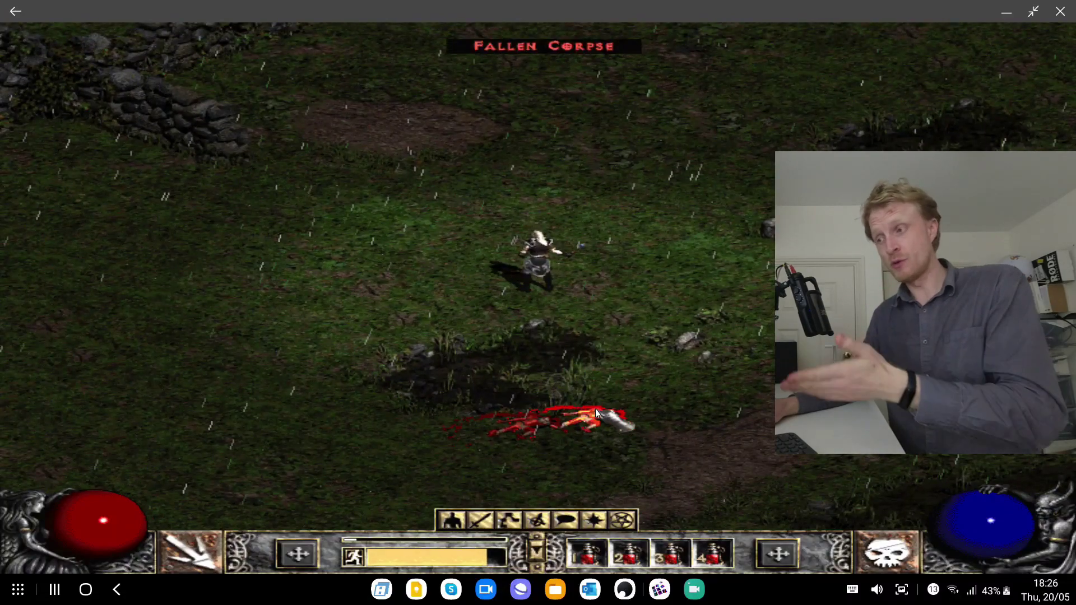
Step: Raise two skeletons from the Fallen corpses
mouse_move(877, 561)
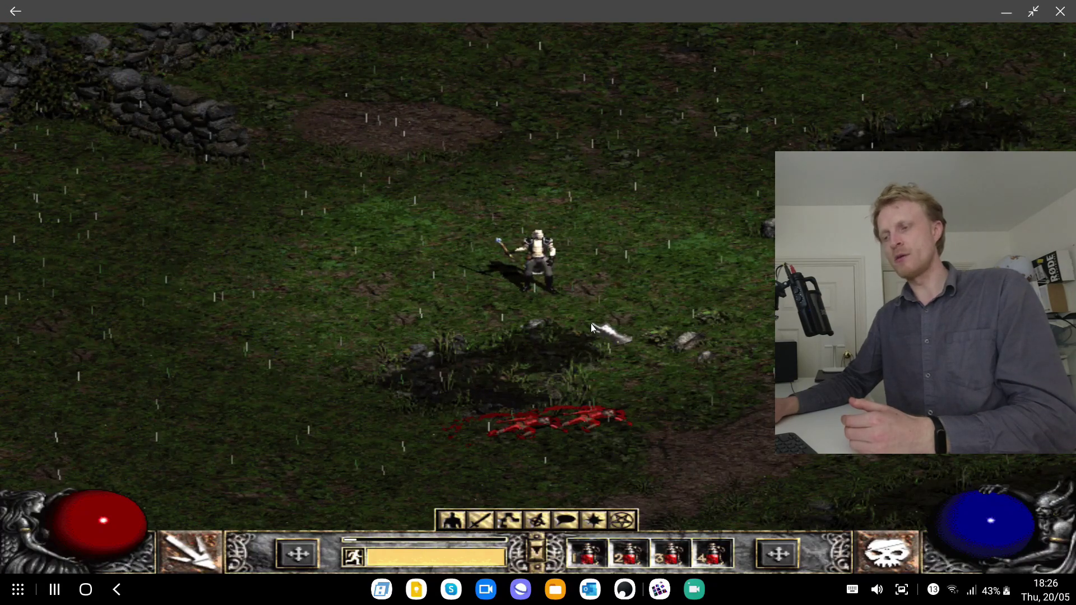
right_click(591, 324)
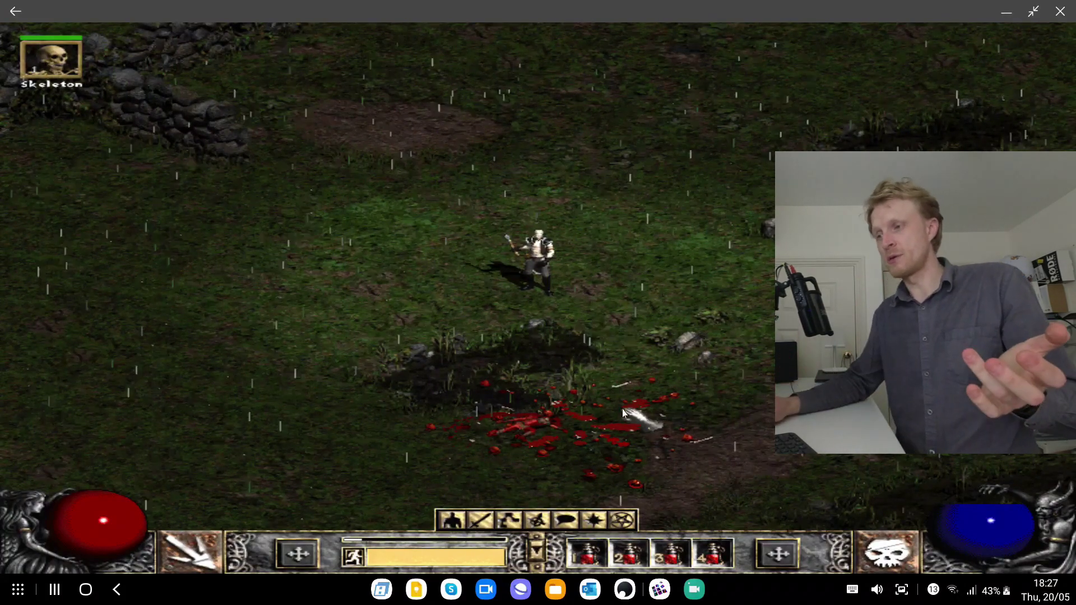
mouse_move(622, 409)
left_mouse_down()
mouse_move(618, 393)
mouse_move(496, 327)
mouse_move(467, 325)
mouse_move(561, 255)
left_mouse_up()
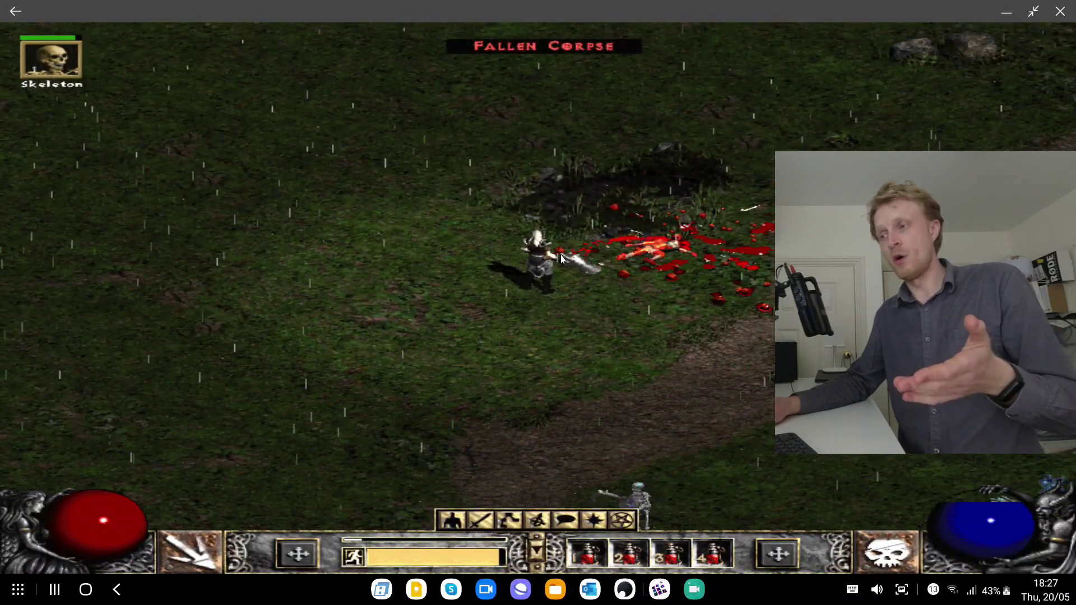
right_click(561, 254)
Step: Run down-right and attack a Quill Rat
mouse_move(587, 296)
left_mouse_down()
mouse_move(607, 326)
mouse_move(470, 342)
left_mouse_up()
left_click(513, 324)
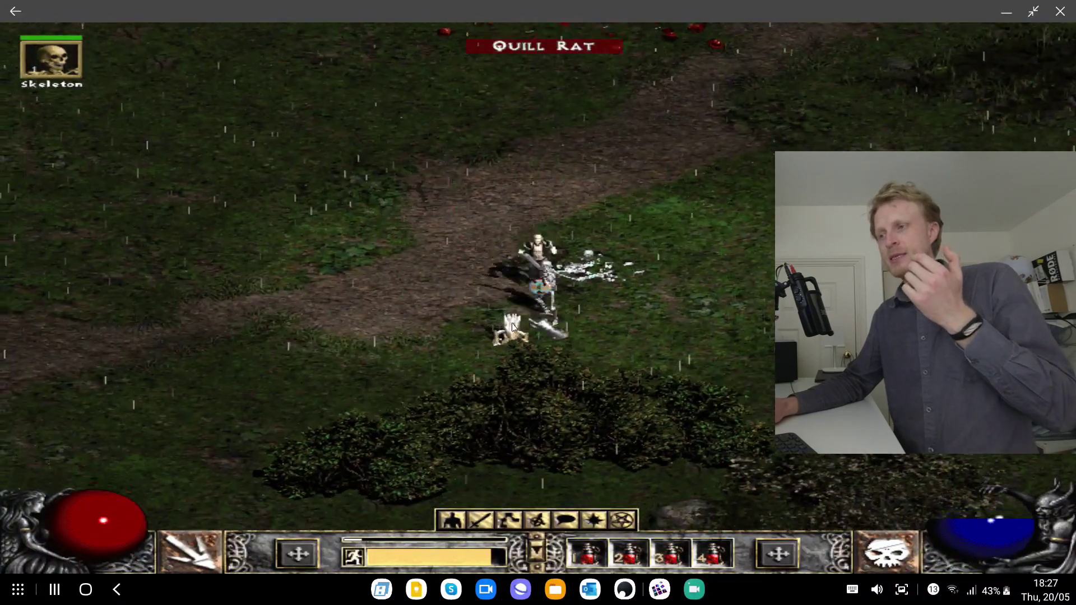
left_click(521, 307)
left_click(661, 255)
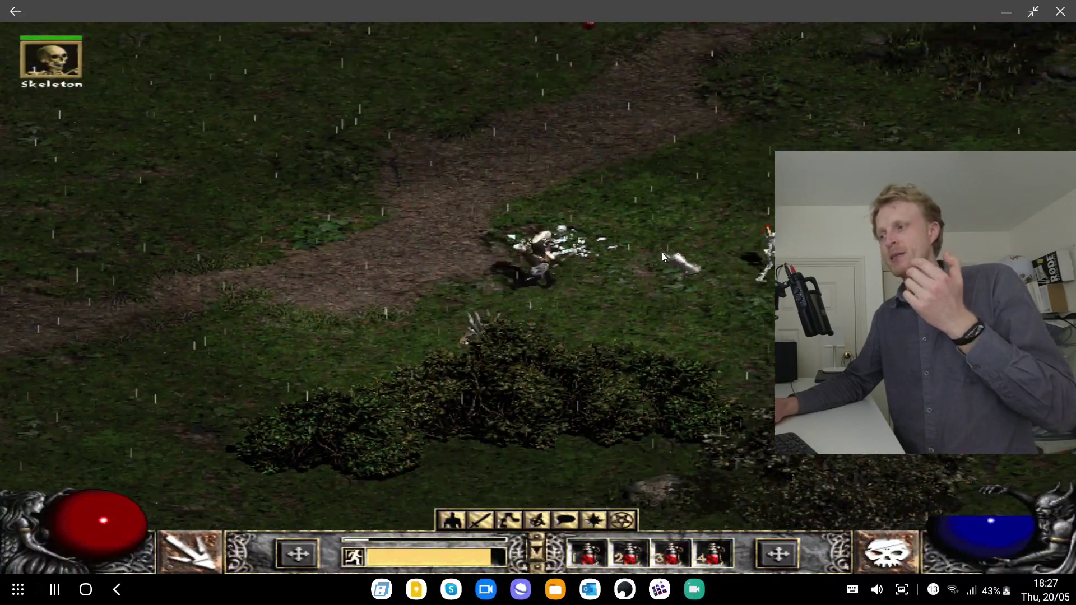
mouse_move(662, 253)
left_mouse_down()
mouse_move(661, 238)
mouse_move(641, 261)
left_mouse_up()
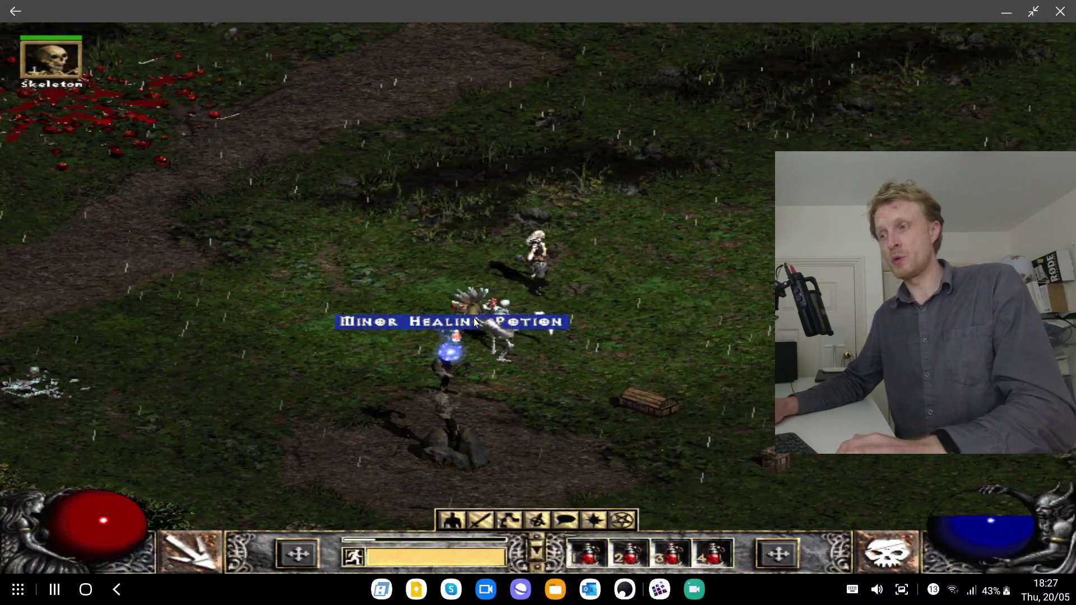
Step: Reach the Minor Healing Potion, open the Locked Chest, and head up-left with the skeleton
left_click(473, 318)
left_click(681, 332)
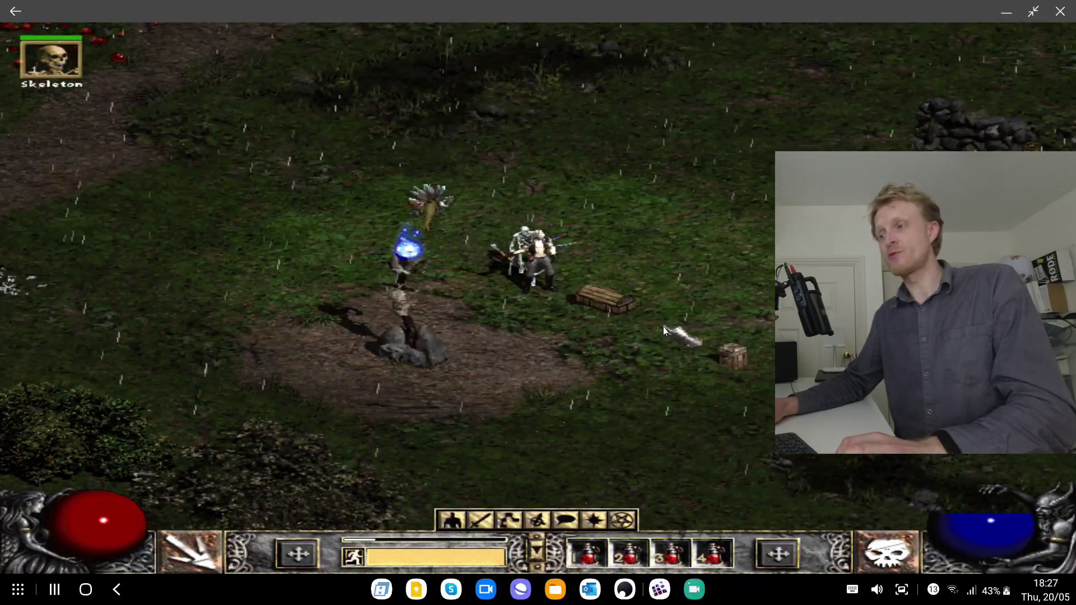
left_click(663, 328)
left_click(483, 249)
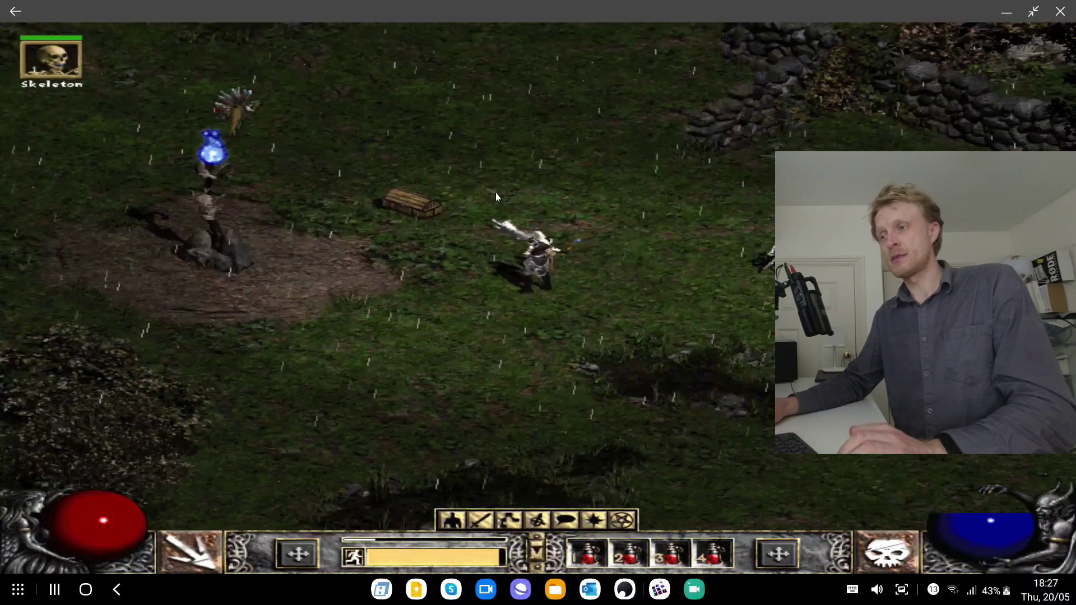
left_click(495, 193)
left_click(213, 569)
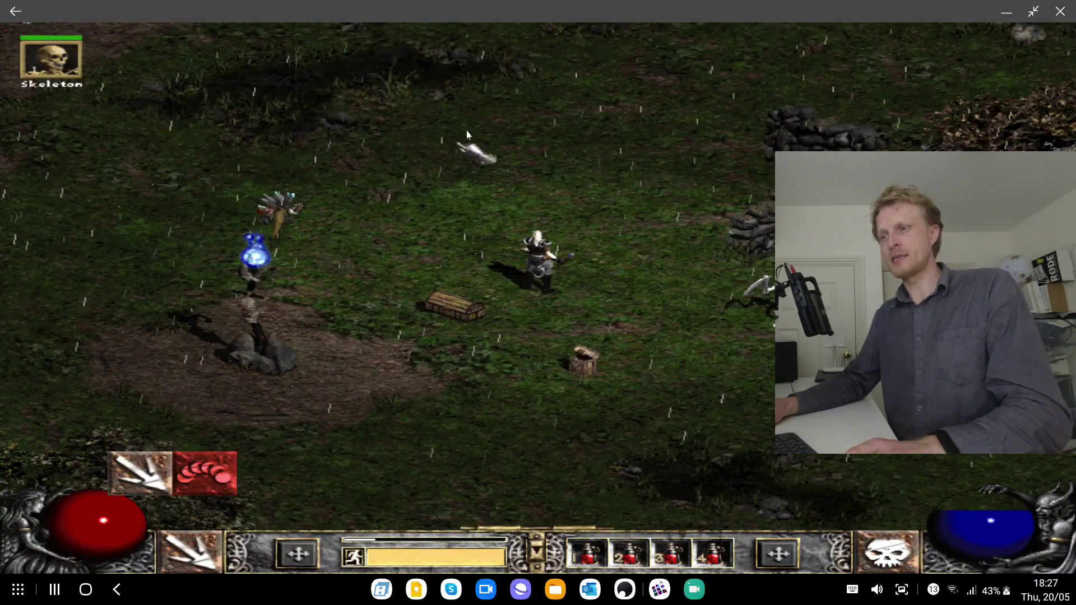
mouse_move(465, 130)
left_mouse_down()
mouse_move(365, 196)
mouse_move(334, 237)
left_mouse_up()
left_click(334, 236)
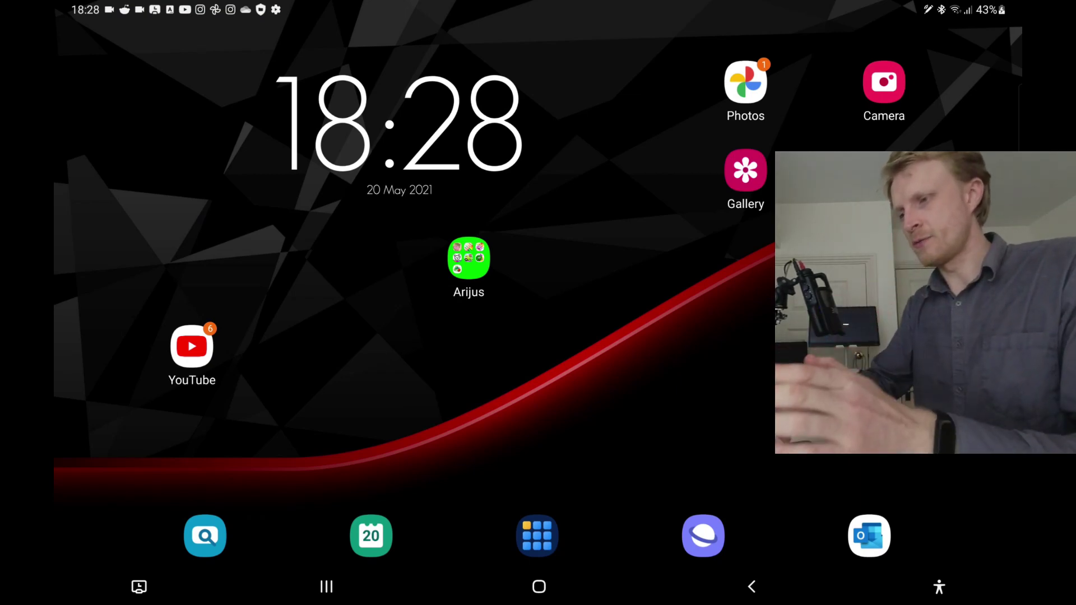
Step: Relaunch ExaGear Neon from the Android home screen
left_click(537, 536)
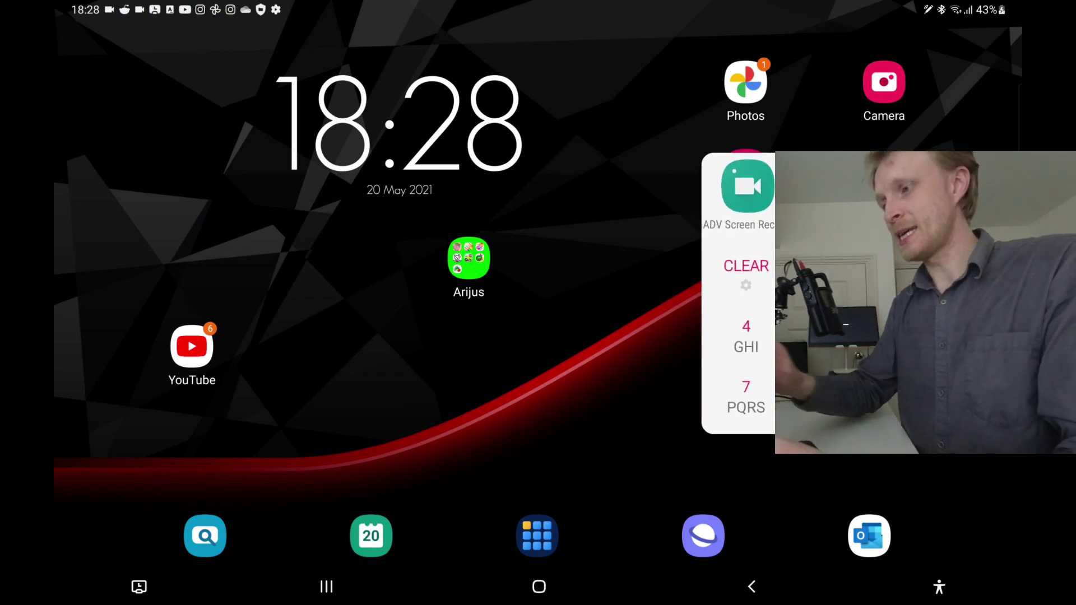
left_click(837, 186)
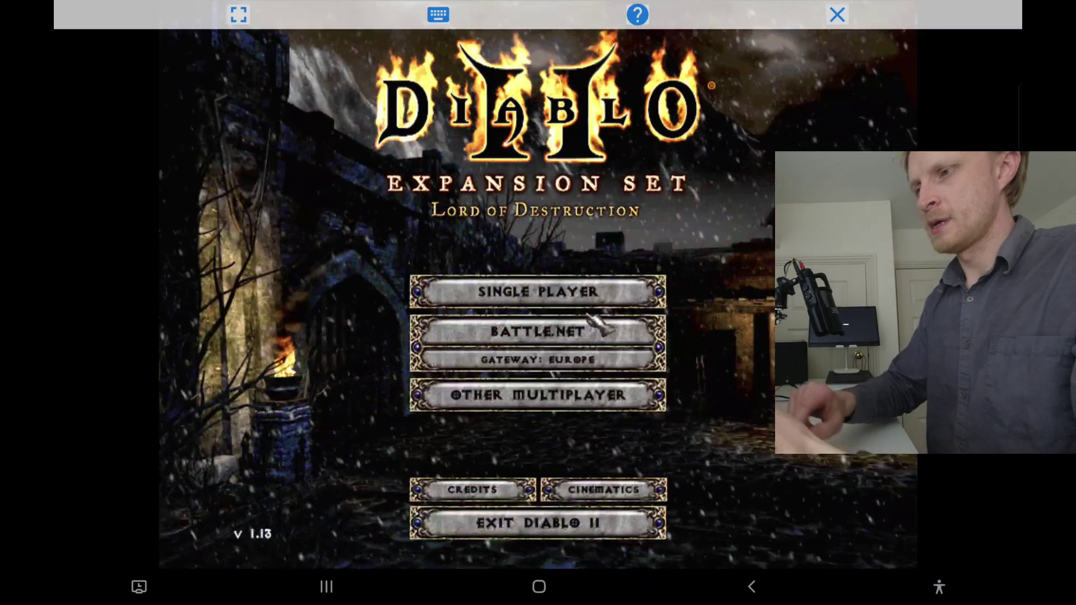
Step: Start Single Player and load the Necromancer character
left_click(603, 291)
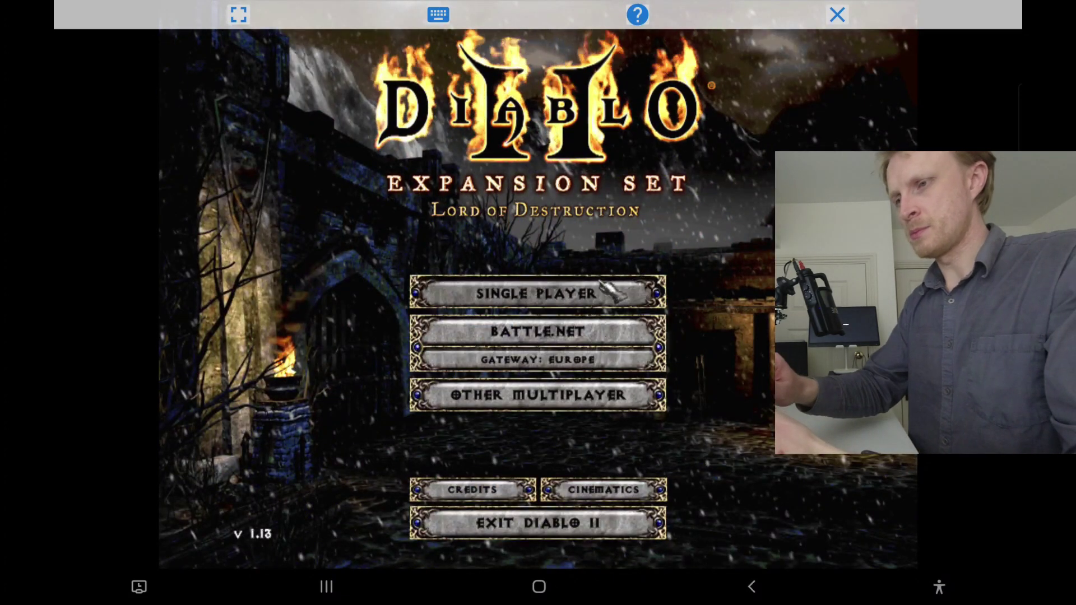
double_click(339, 136)
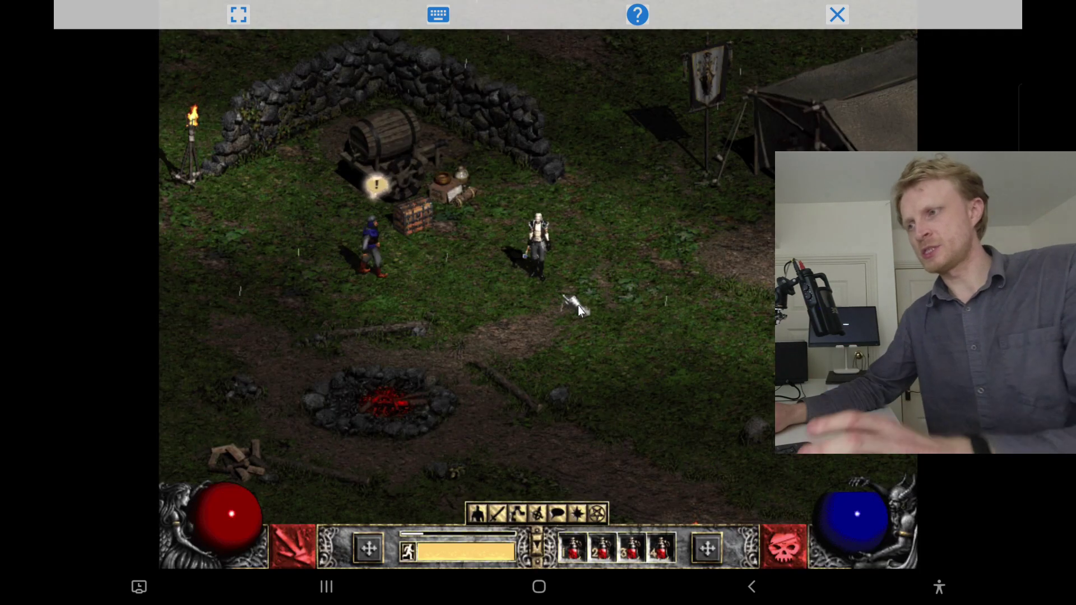
Step: Stretch the game to fullscreen, then talk to the blue-clad camp NPC and run through camp
mouse_move(577, 305)
left_mouse_down()
mouse_move(601, 275)
mouse_move(640, 255)
left_mouse_up()
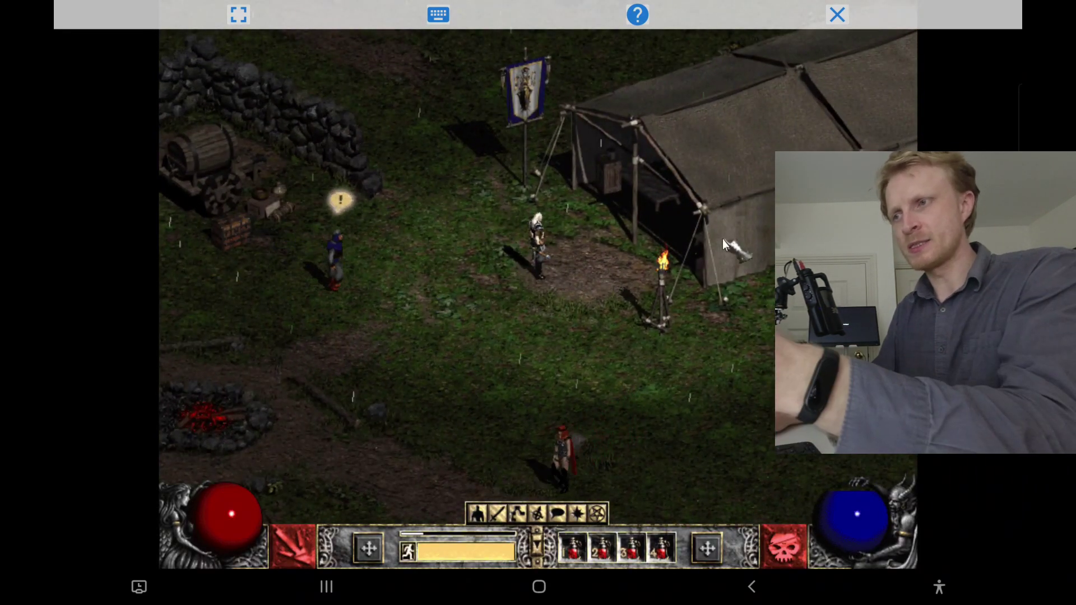
left_click(239, 15)
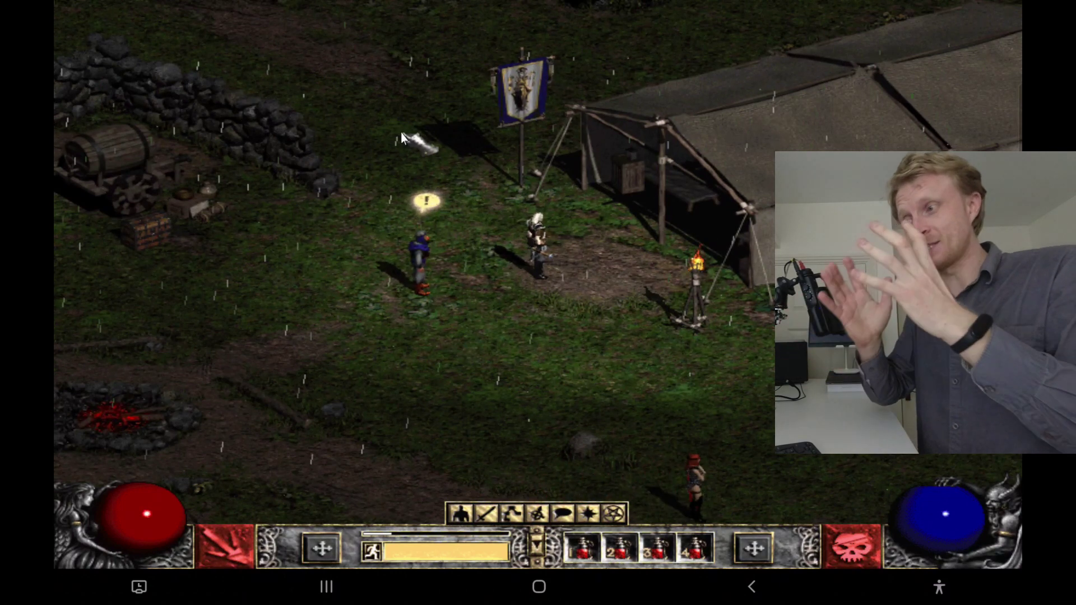
left_click(580, 297)
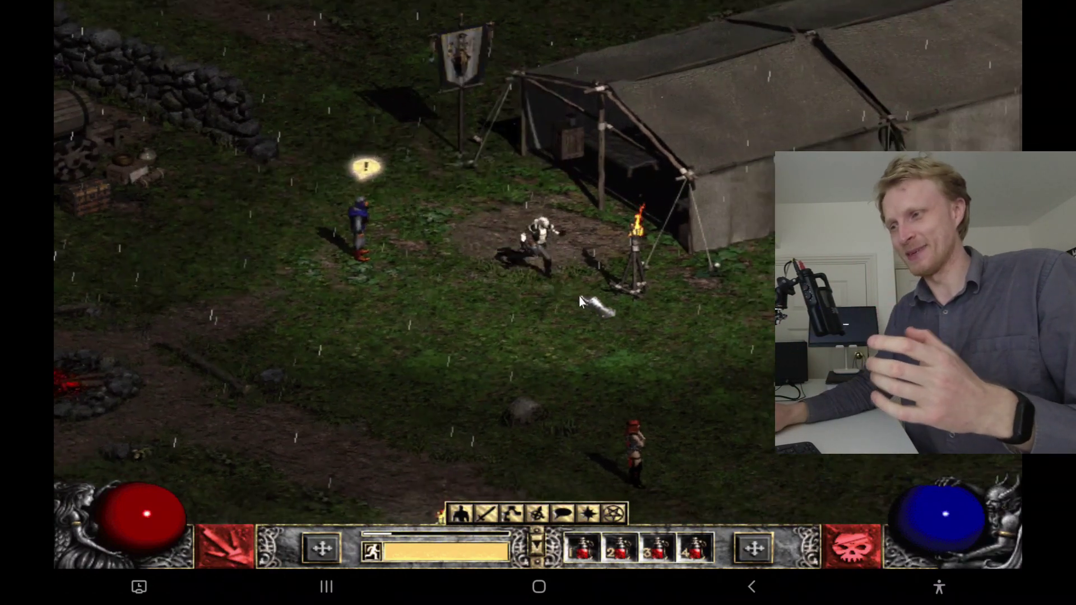
left_click(437, 199)
left_click(504, 304)
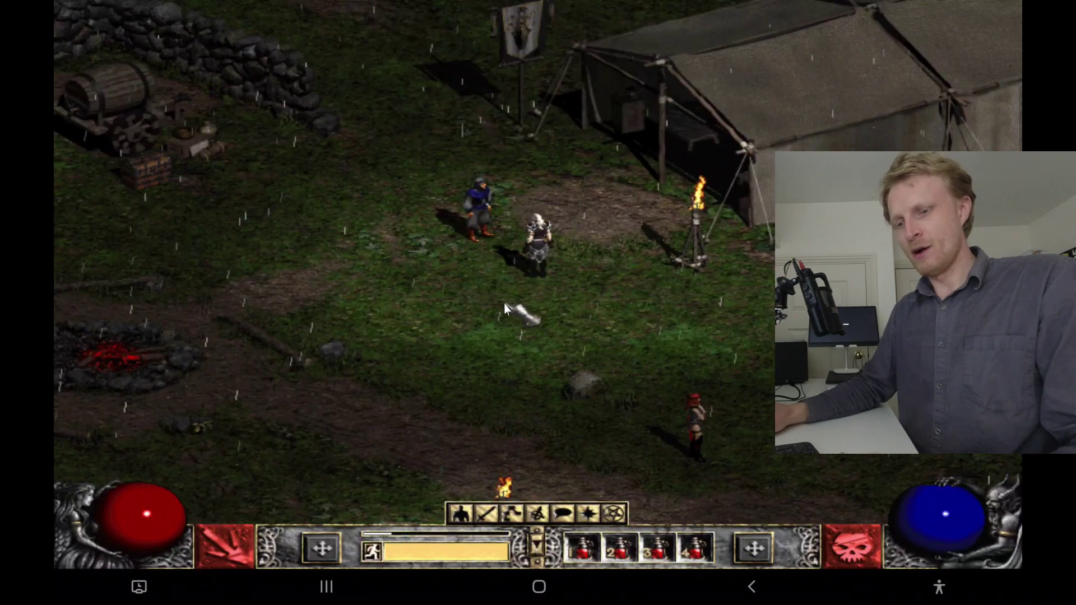
mouse_move(503, 303)
left_mouse_down()
mouse_move(673, 328)
mouse_move(700, 299)
mouse_move(697, 336)
mouse_move(648, 364)
mouse_move(643, 387)
mouse_move(670, 384)
mouse_move(725, 339)
mouse_move(689, 227)
mouse_move(680, 225)
mouse_move(694, 253)
mouse_move(663, 222)
mouse_move(669, 294)
mouse_move(632, 308)
mouse_move(556, 285)
mouse_move(563, 324)
mouse_move(554, 274)
left_mouse_up()
key("Tab")
key("Tab")
key("Tab")
key("Tab")
Step: Raise two skeletons from Fallen corpses and fight the next Fallen Demon
right_click(553, 238)
right_click(554, 297)
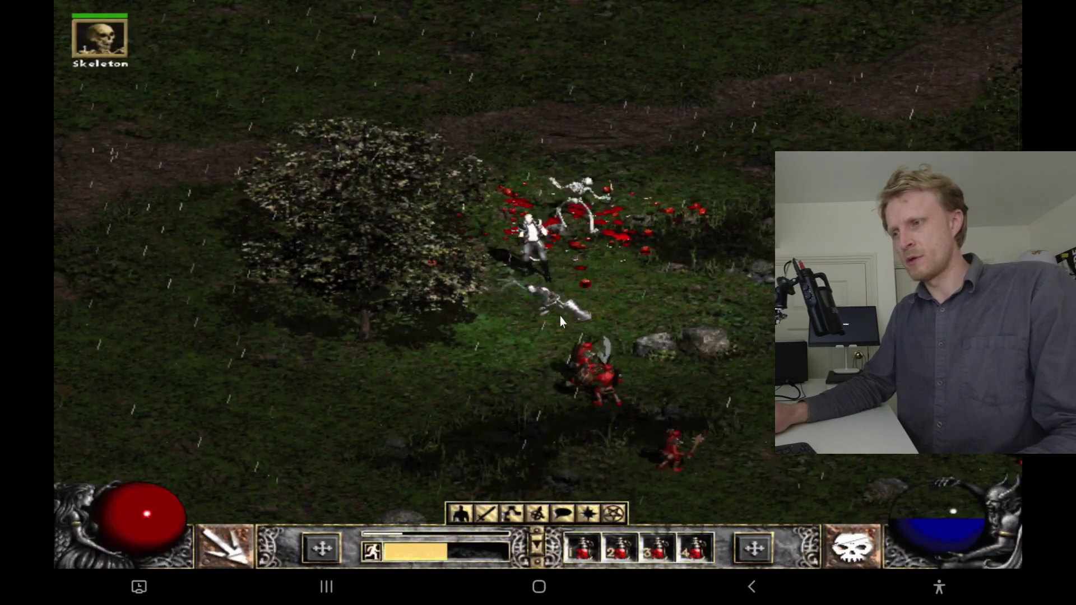
left_click(562, 317)
left_click(565, 298)
mouse_move(564, 295)
left_mouse_down()
mouse_move(596, 340)
mouse_move(622, 344)
mouse_move(570, 375)
mouse_move(532, 341)
mouse_move(488, 270)
mouse_move(569, 274)
left_mouse_up()
Step: Show item labels, pick up the Low Quality Buckler, and run toward the throwing knife
key("alt")
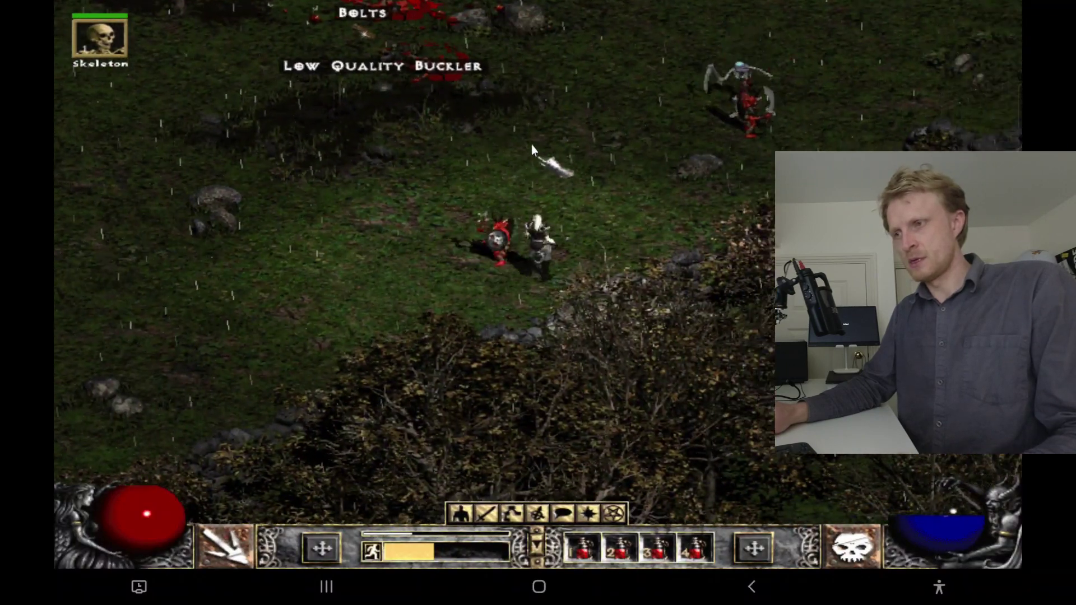
left_click(459, 150, "alt")
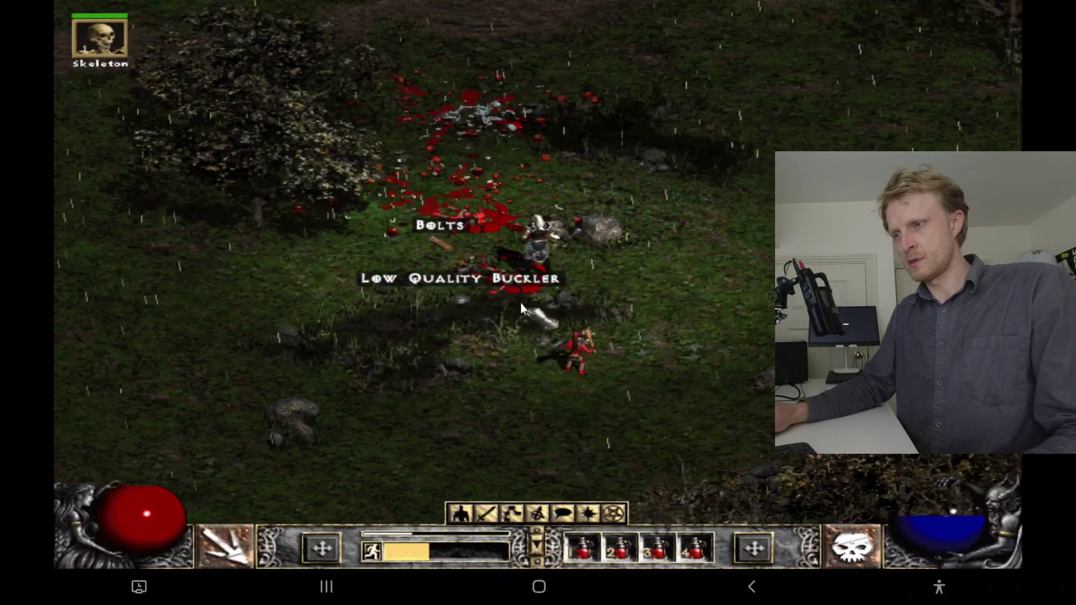
left_click(515, 288)
left_click(745, 270)
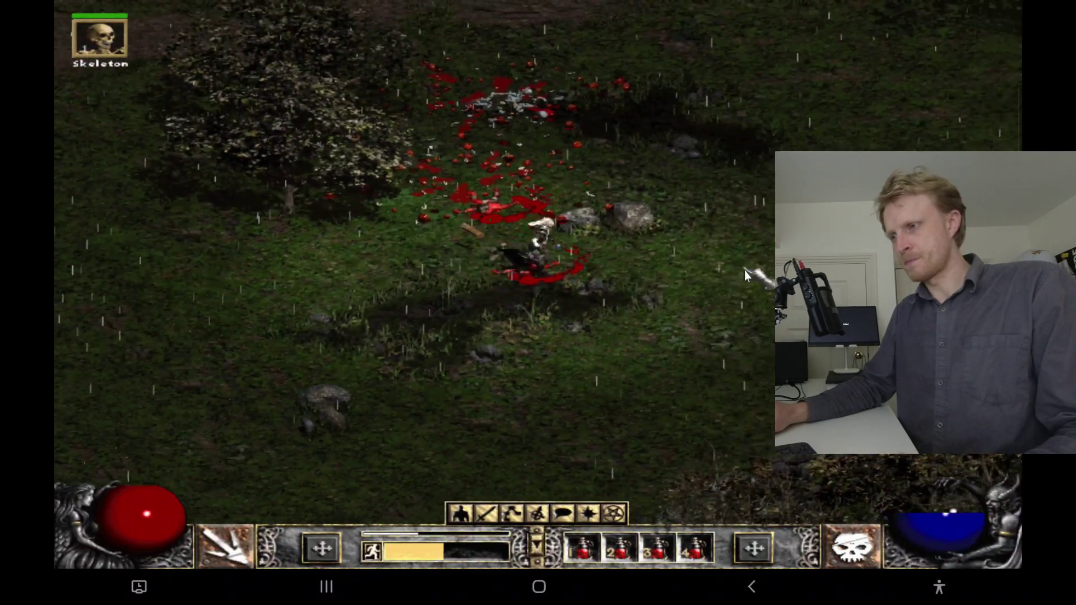
left_click(530, 105)
key("alt")
left_click(526, 296)
left_click(617, 153)
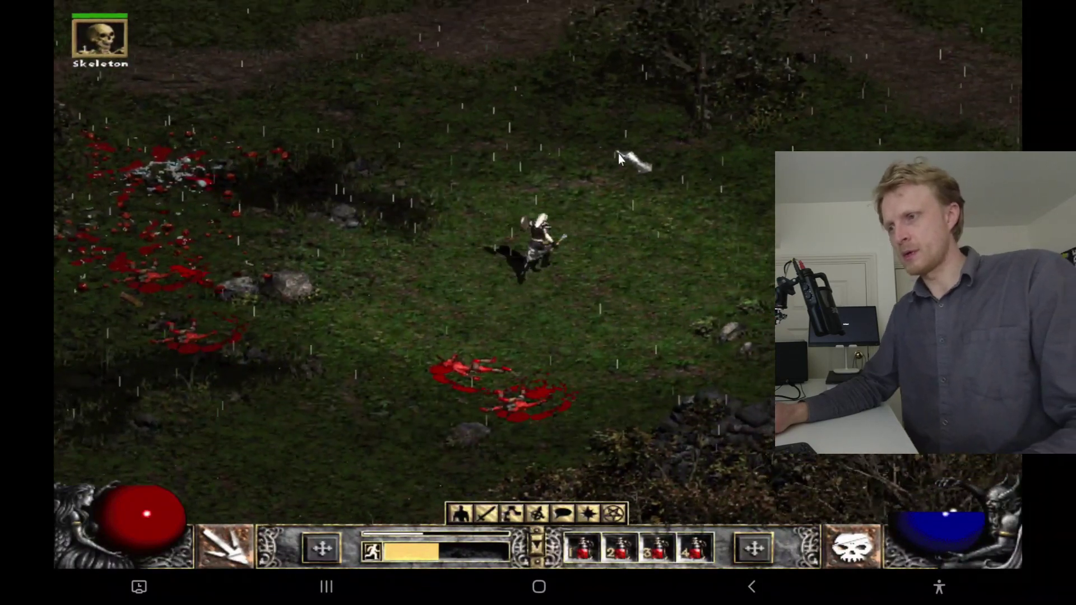
left_click(752, 240)
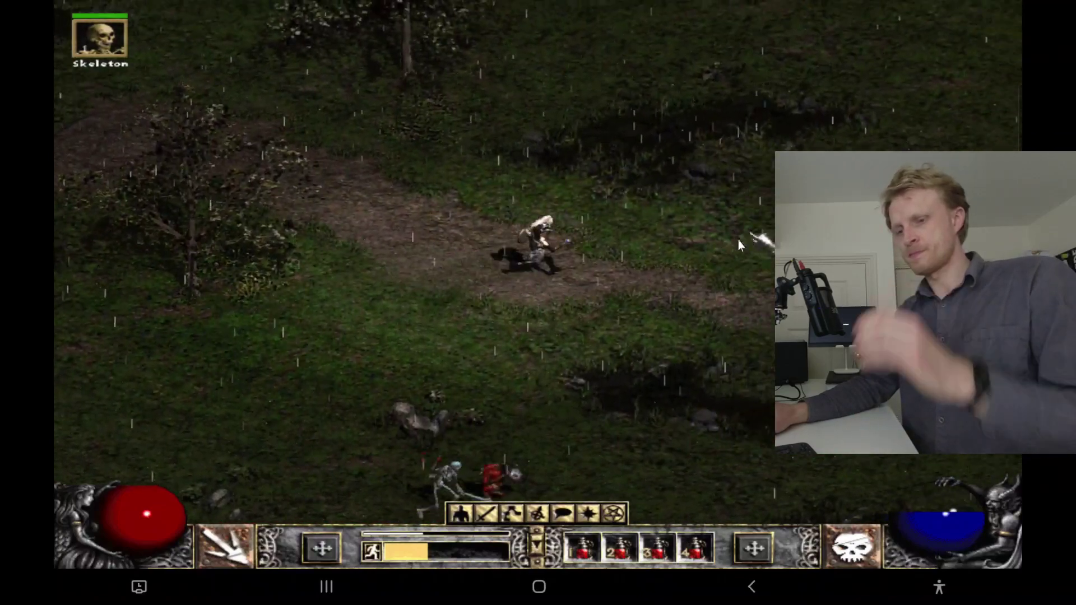
Step: Kill the Fallen by the path and pick up the Minor Mana Potion
left_click(568, 289)
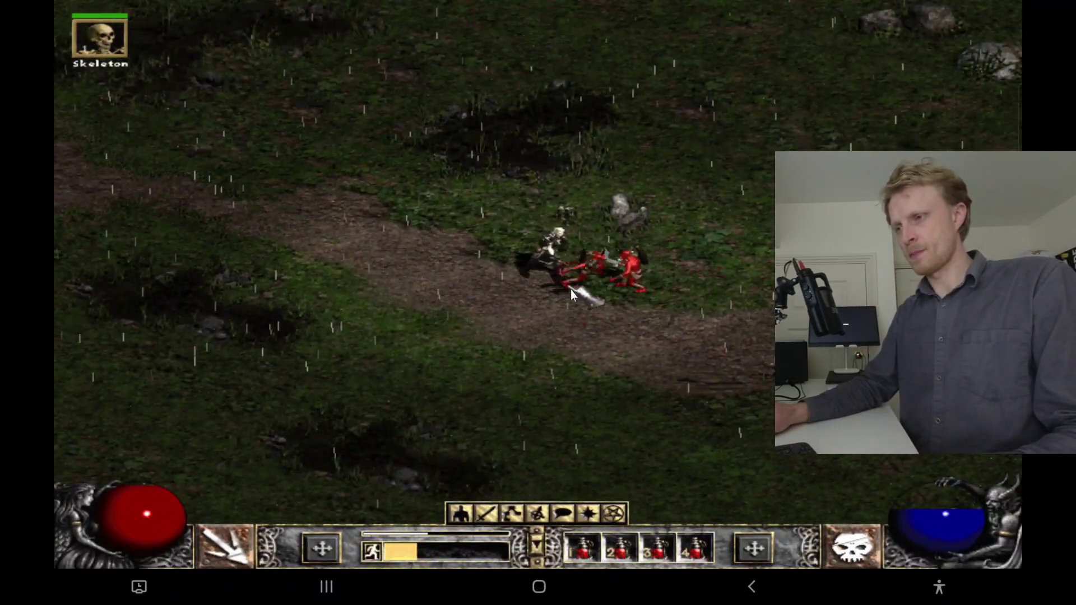
left_click(621, 333)
left_click(616, 399)
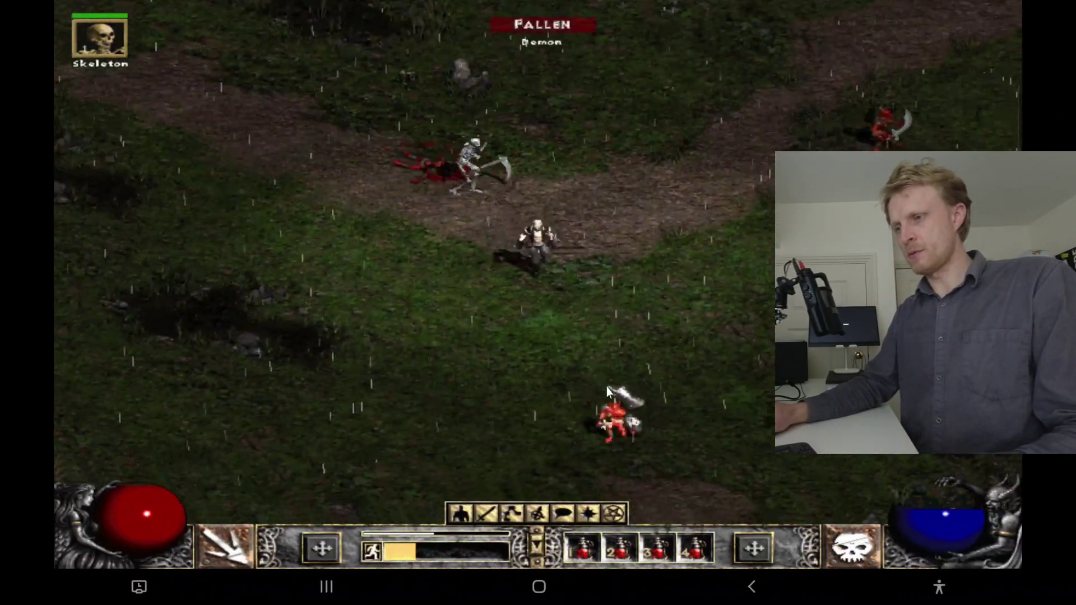
left_click(698, 143)
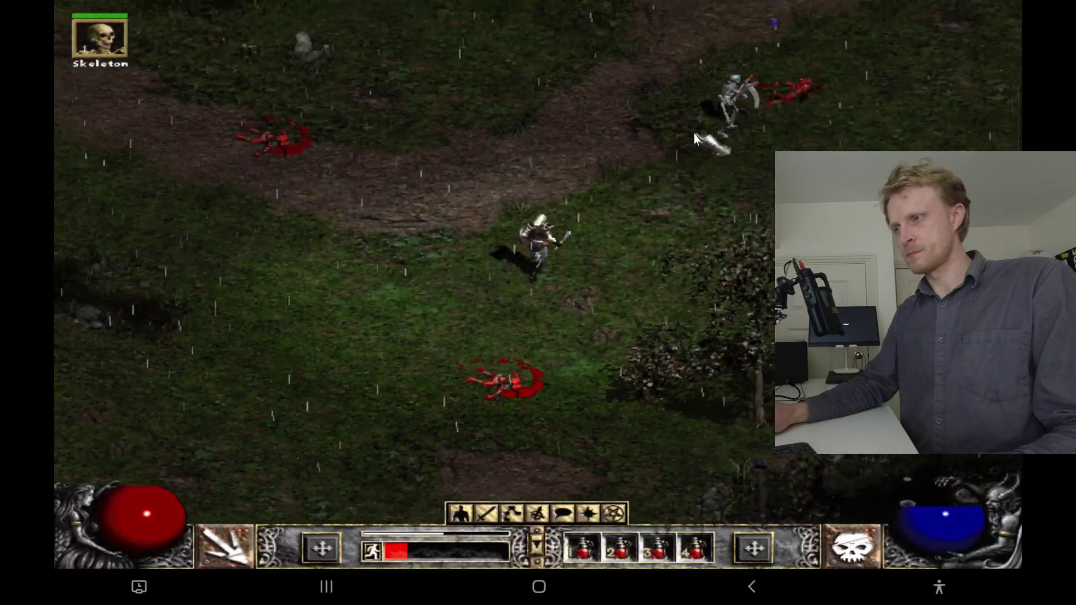
left_click(601, 221)
left_click(726, 293)
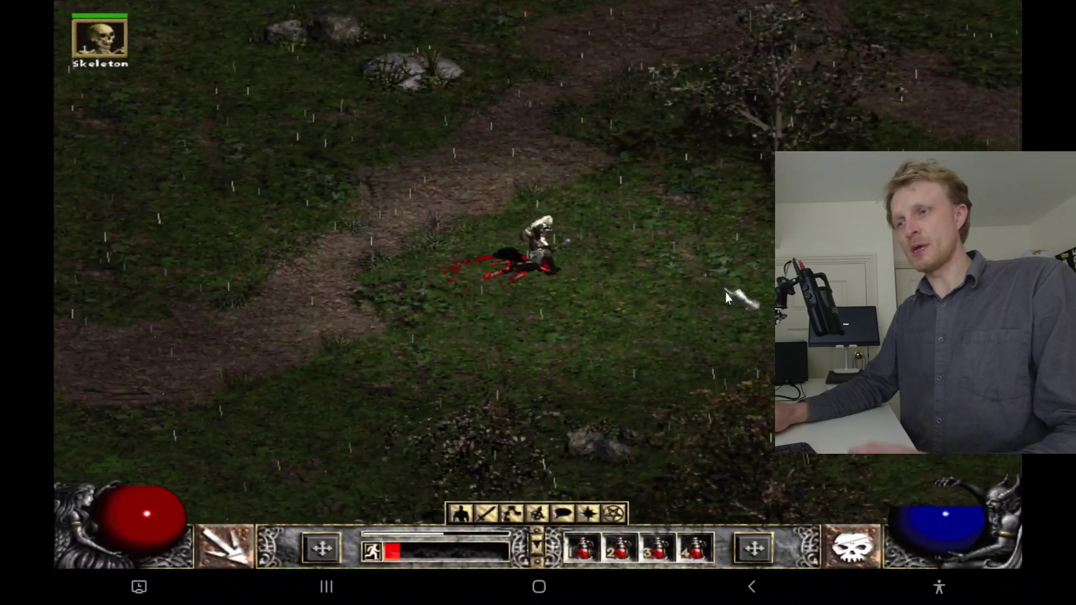
left_click(762, 285)
left_click(735, 345)
Step: Attack and kill the Zombie
left_click(708, 267)
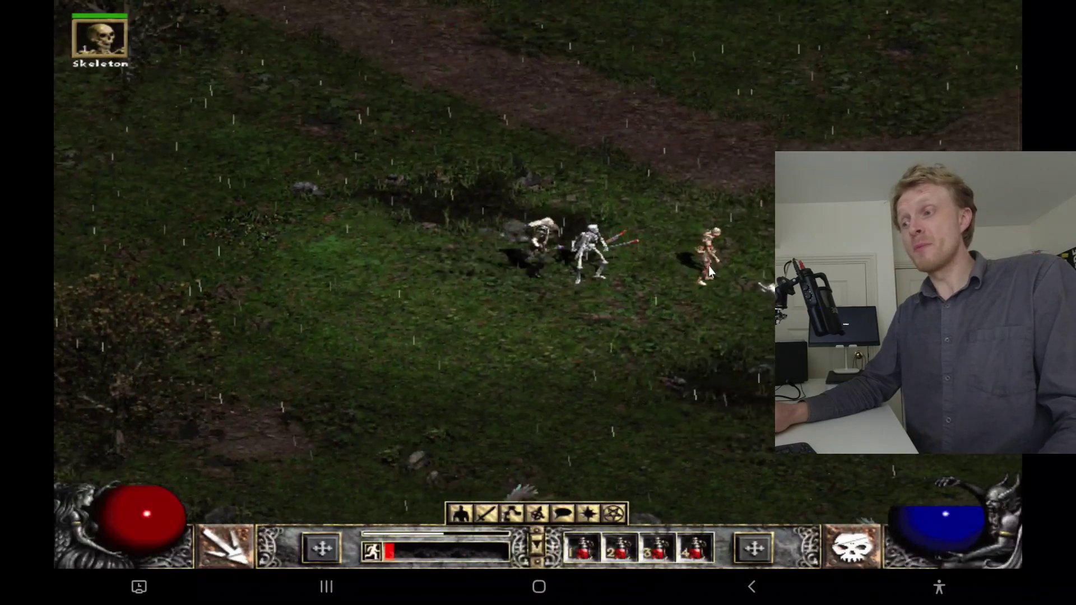
left_click(654, 275)
left_click(655, 275)
left_click(526, 241)
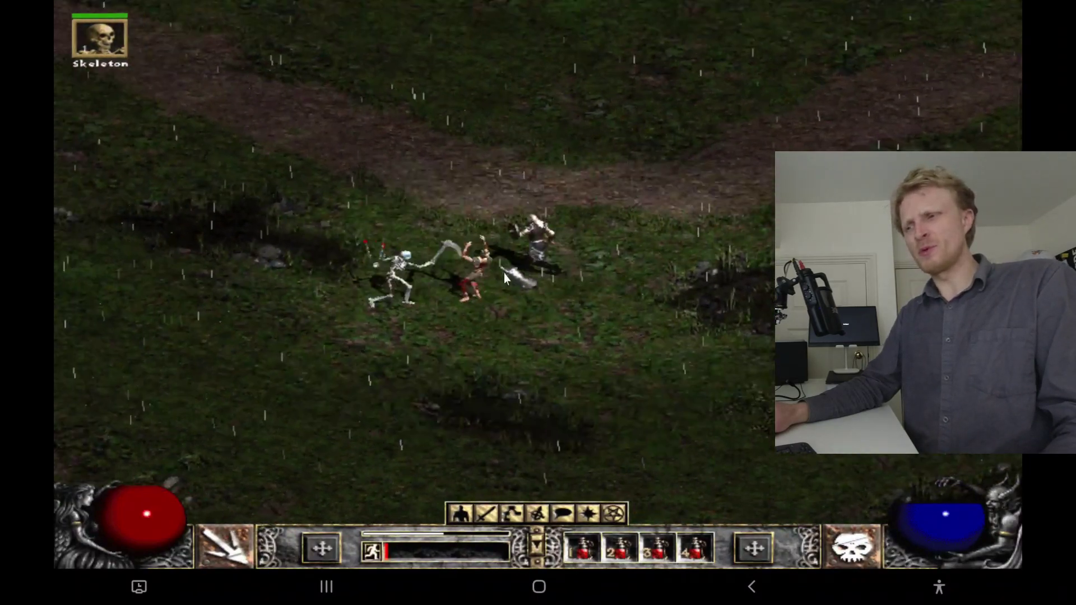
left_click(503, 273)
left_click(513, 295)
Step: Kill the Quill Rats near the Hidden Stash
left_click(526, 313)
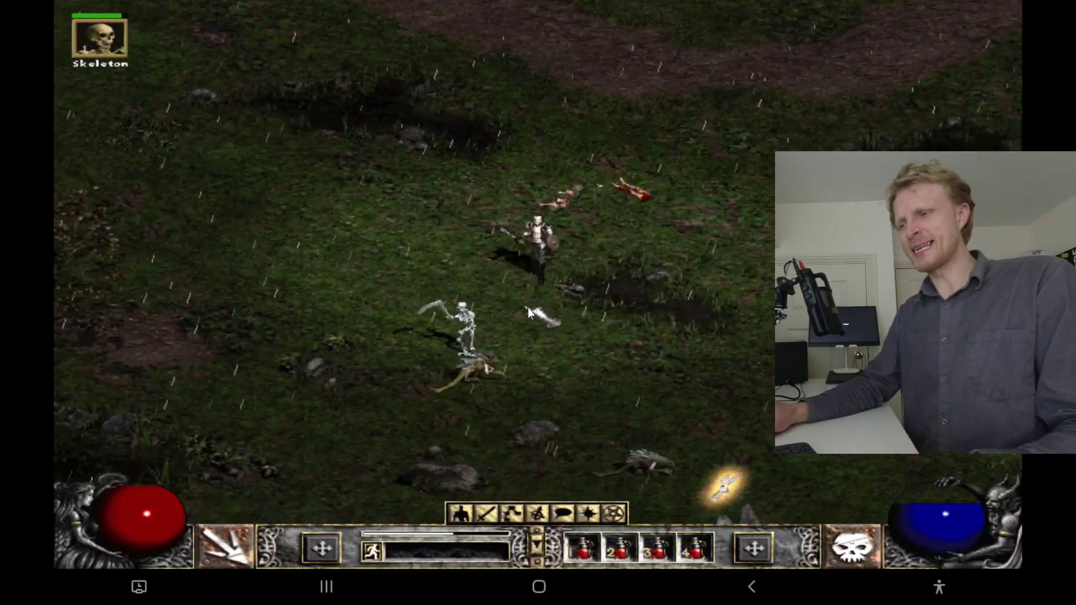
left_click(525, 306)
left_click(512, 292)
mouse_move(525, 284)
left_mouse_down()
mouse_move(492, 322)
mouse_move(472, 260)
mouse_move(621, 371)
left_mouse_up()
left_click(485, 284)
left_click(475, 289)
left_click(473, 265)
Step: Loot the Hidden Stash (Cracked Sash) and the chest (4 Gold and Arrows)
left_click(621, 371)
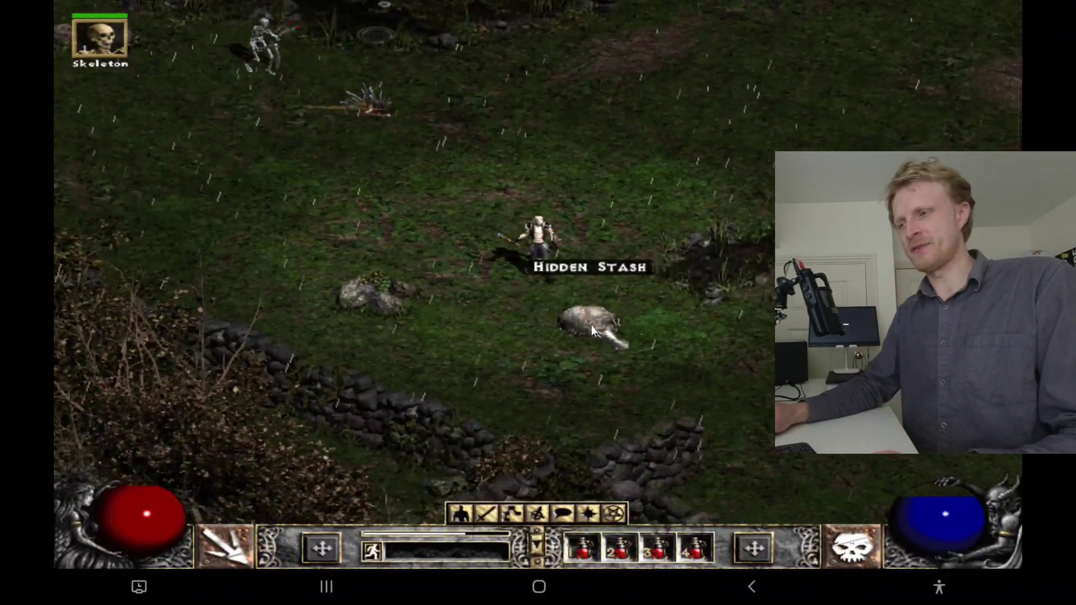
left_click(557, 318)
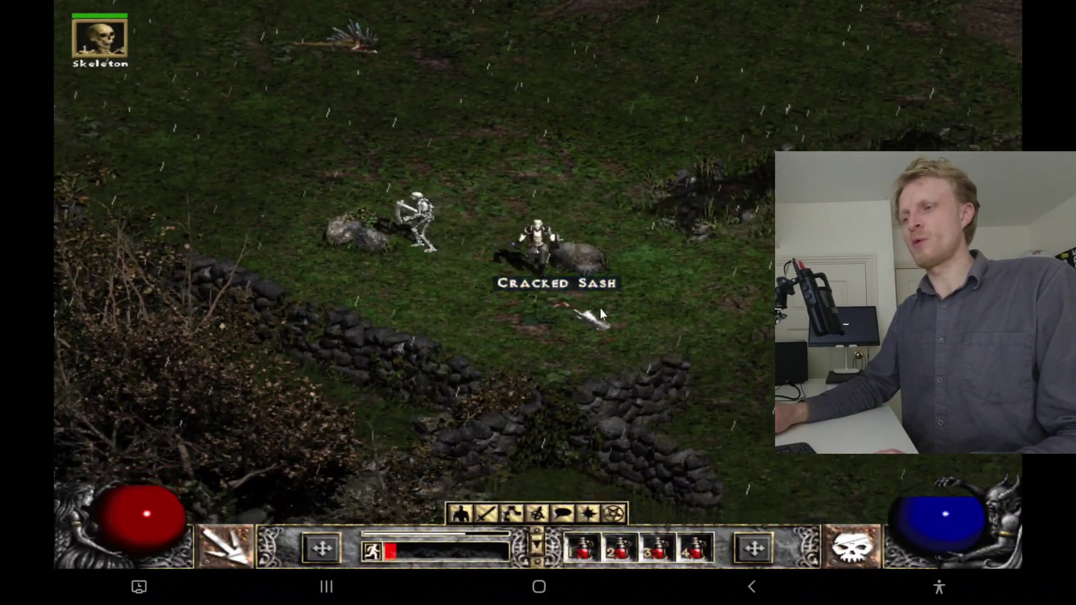
left_click_drag(670, 265, 676, 191)
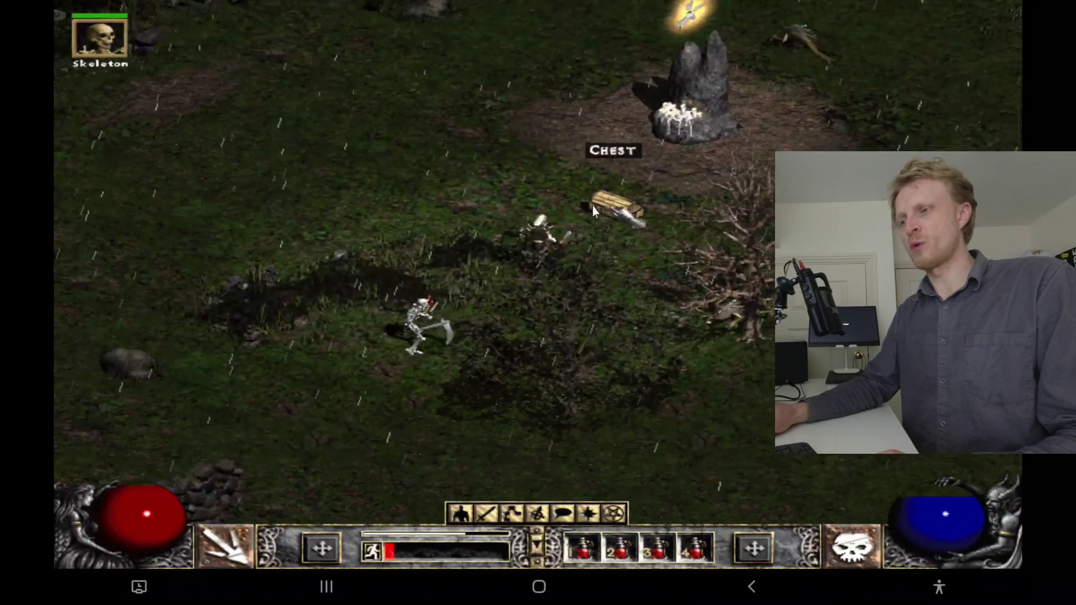
left_click(593, 206)
left_click(567, 265)
left_click(568, 266)
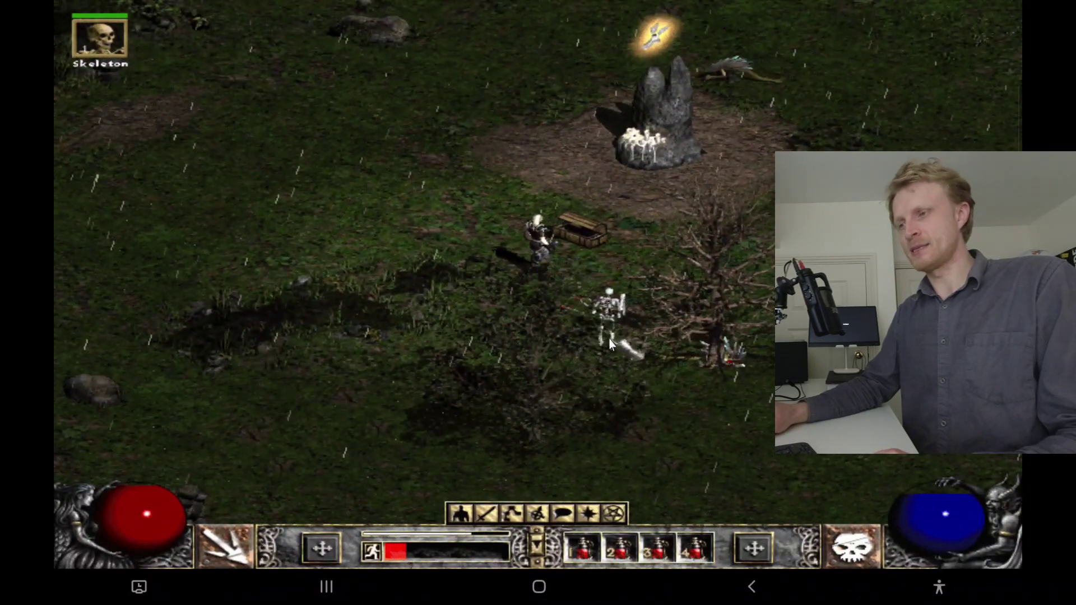
Step: Head right onto new ground, kill a Fallen and grab the Strangling Gas Potion
mouse_move(609, 334)
left_mouse_down()
mouse_move(678, 257)
mouse_move(653, 209)
mouse_move(559, 170)
mouse_move(493, 213)
mouse_move(566, 270)
left_mouse_up()
mouse_move(627, 307)
left_mouse_down()
mouse_move(663, 305)
mouse_move(663, 314)
mouse_move(658, 284)
mouse_move(584, 238)
mouse_move(547, 238)
mouse_move(546, 284)
mouse_move(512, 284)
left_mouse_up()
left_click(523, 287)
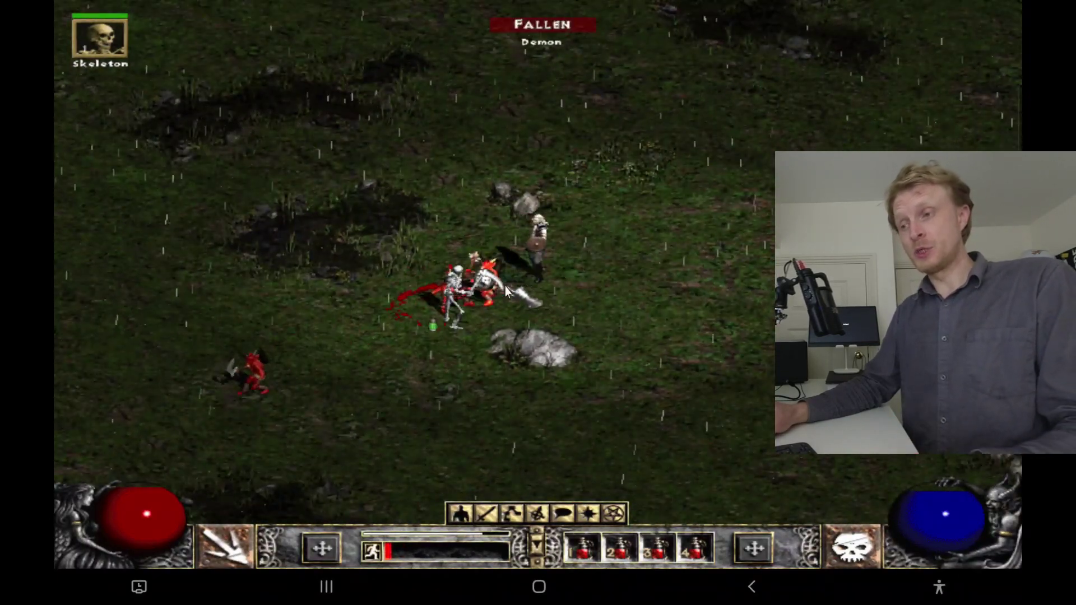
left_click(505, 287)
left_click(460, 311)
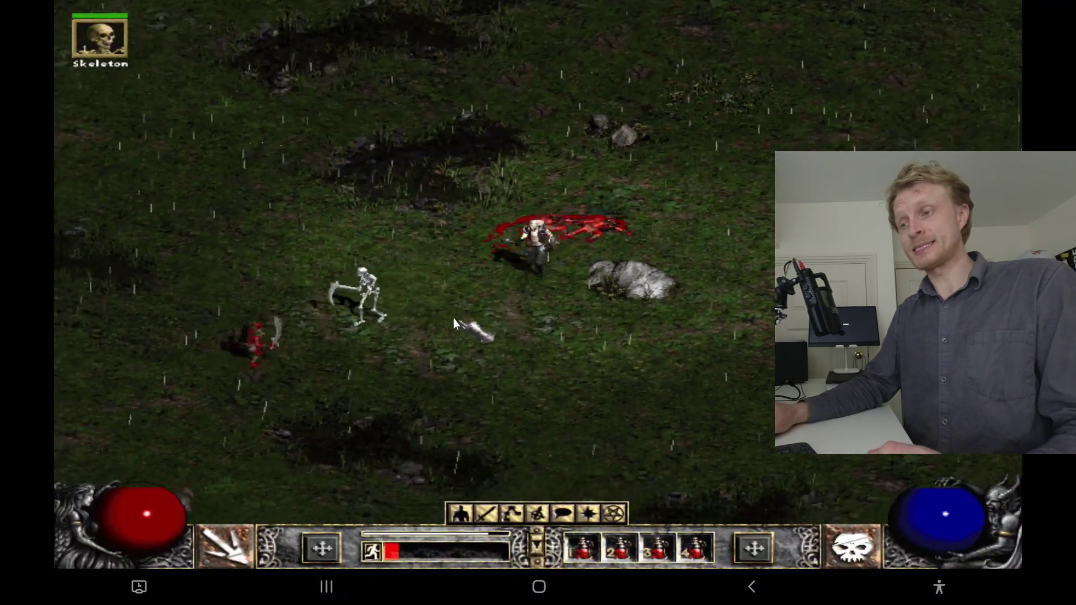
Step: Collect a Minor Mana Potion and Damaged Leather Gloves near the Loose Boulder
left_click(459, 311)
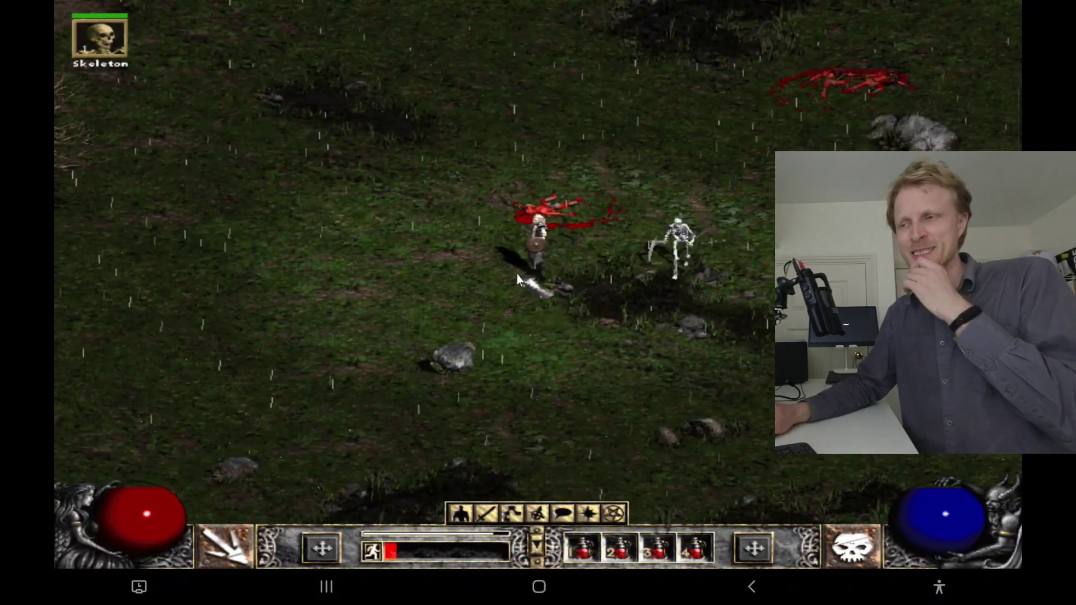
left_click(532, 236)
left_click(501, 334)
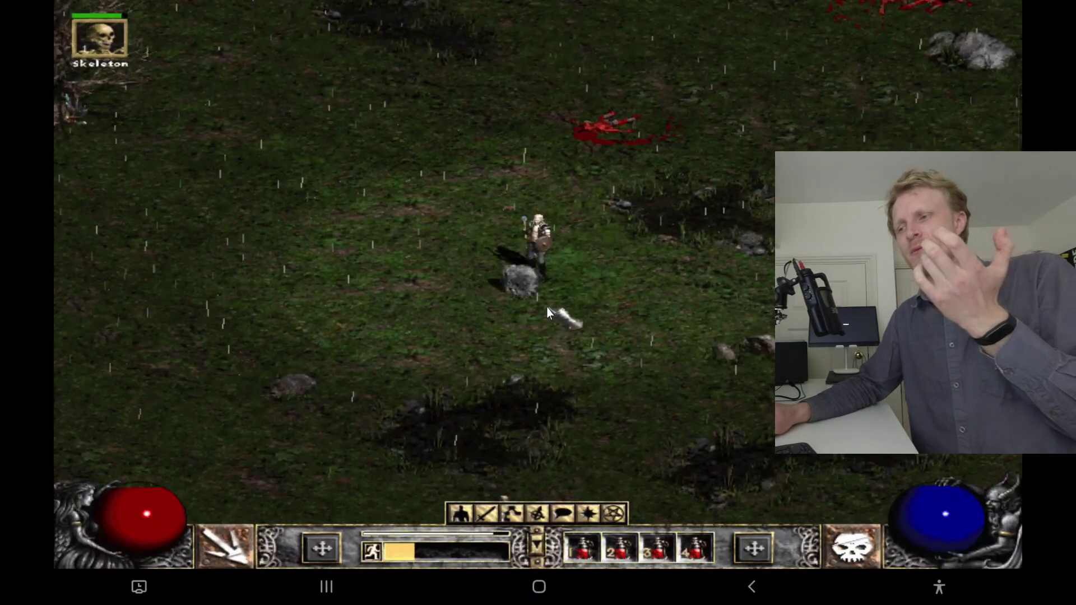
left_click(514, 321)
left_click(545, 337)
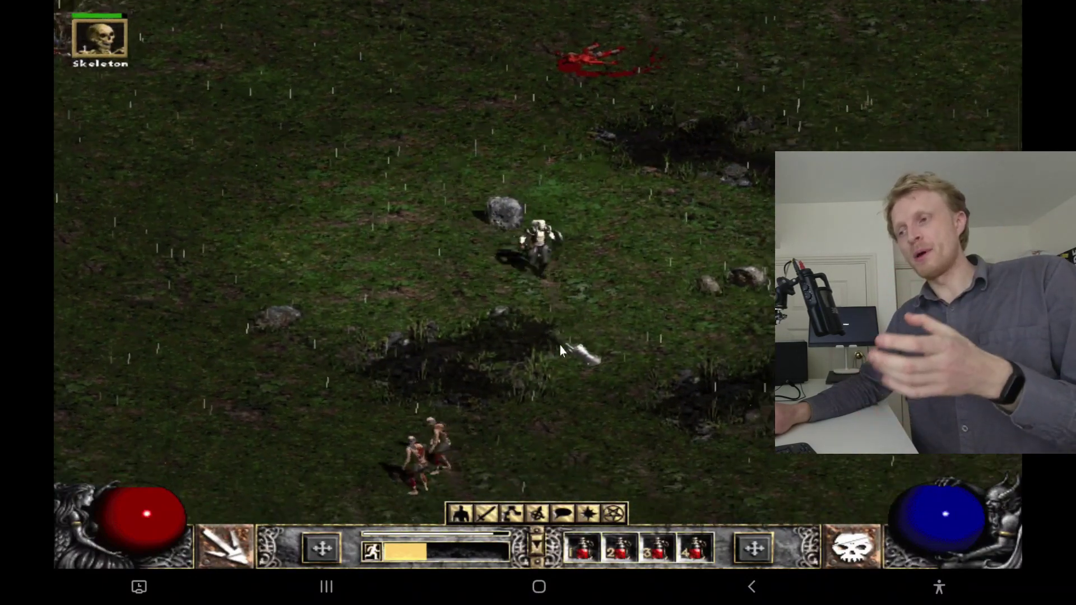
Step: Run down-left to meet the zombies and attack a Zombie until it is nearly dead
left_click(451, 311)
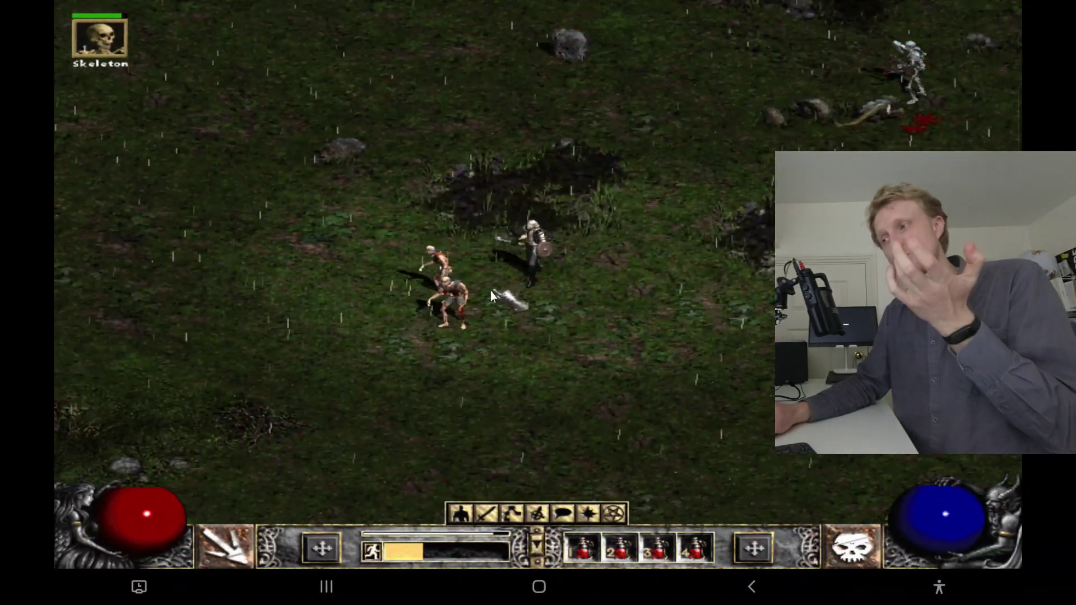
left_click(491, 292)
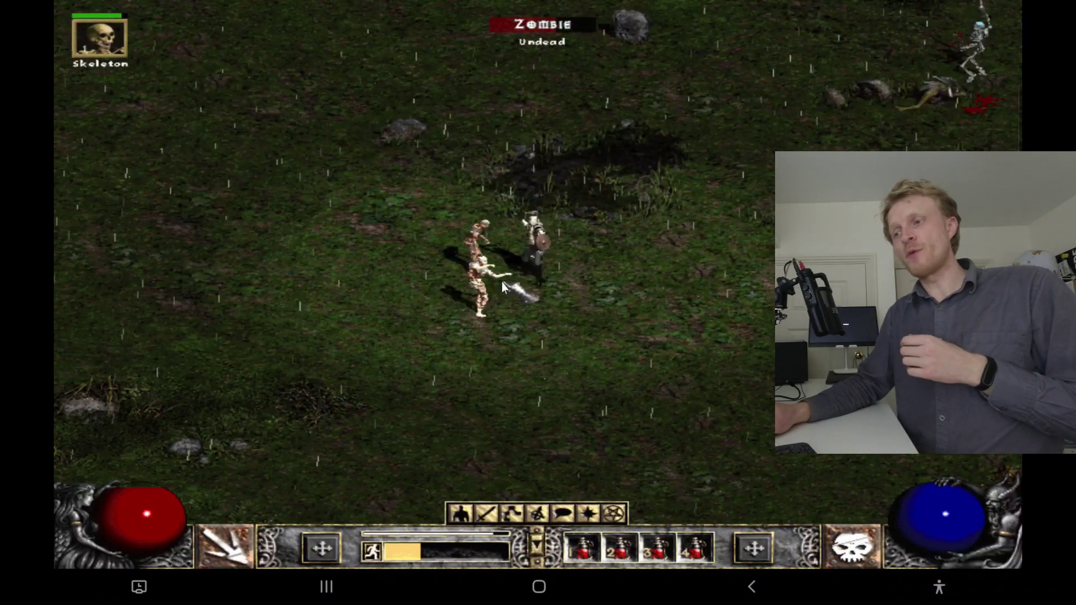
left_click(500, 271)
left_click(499, 268)
left_click(499, 268)
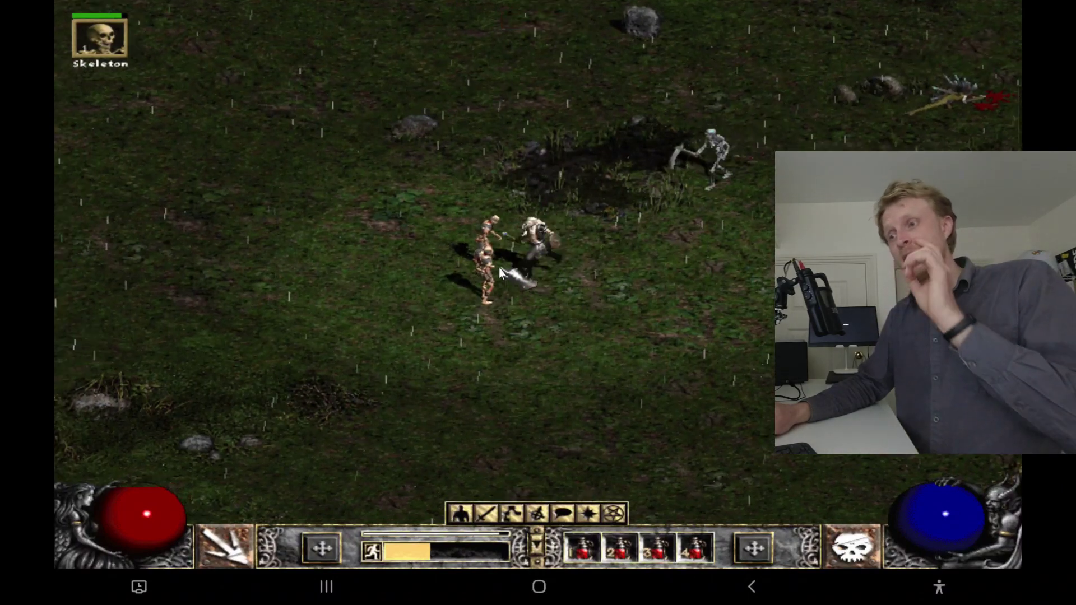
left_click(502, 266)
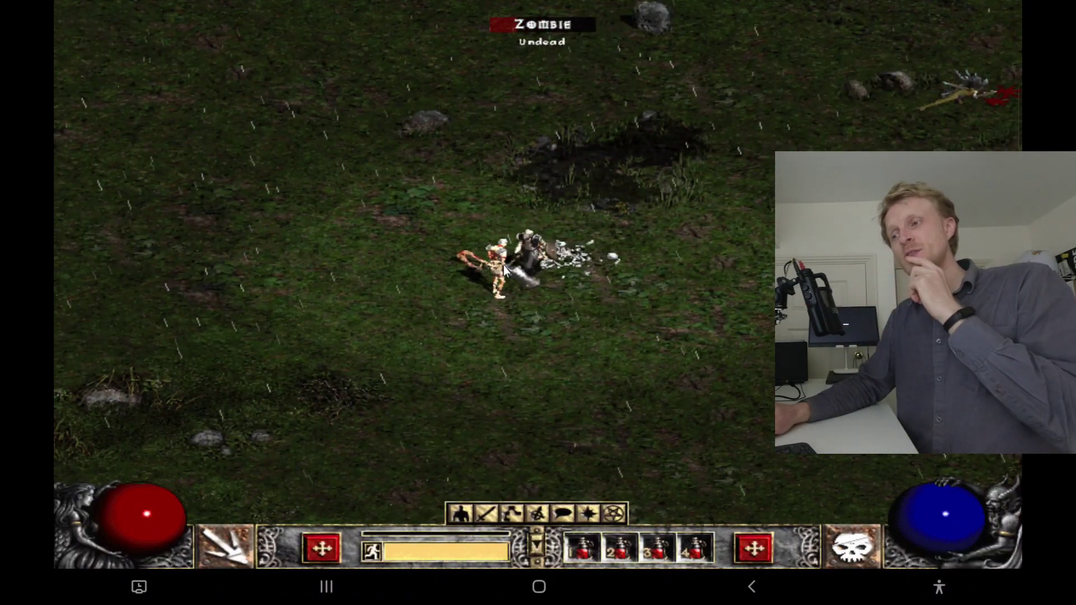
Step: Kill the remaining Zombie and step down-left away from the corpses
left_click(505, 266)
left_click(486, 314)
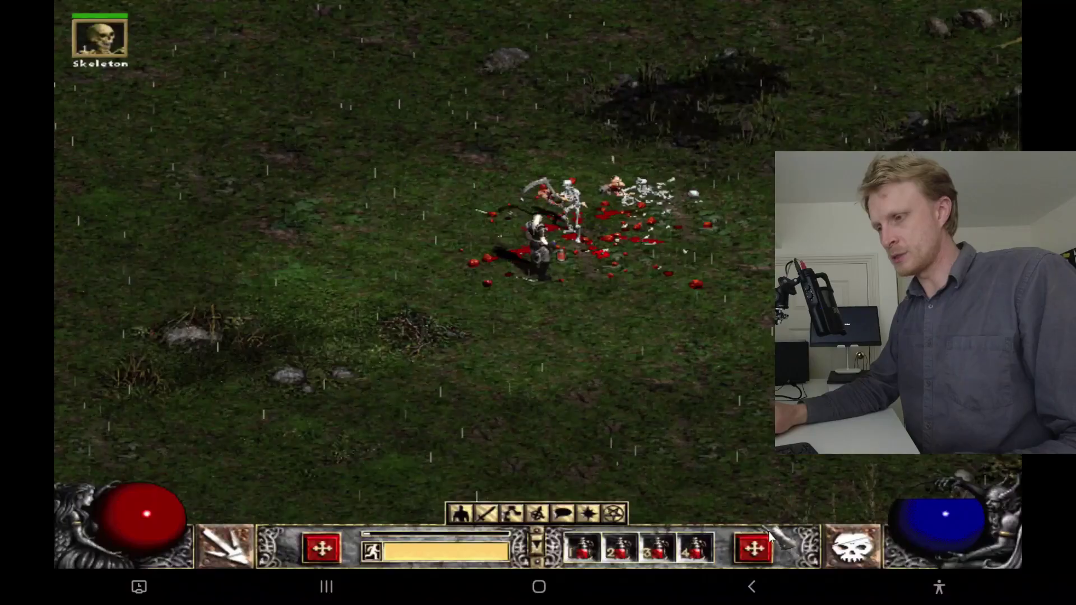
Step: Spend the skill point on Raise Skeleton and raise a second skeleton from a corpse
left_click(761, 515)
left_click(868, 210)
left_click(771, 109)
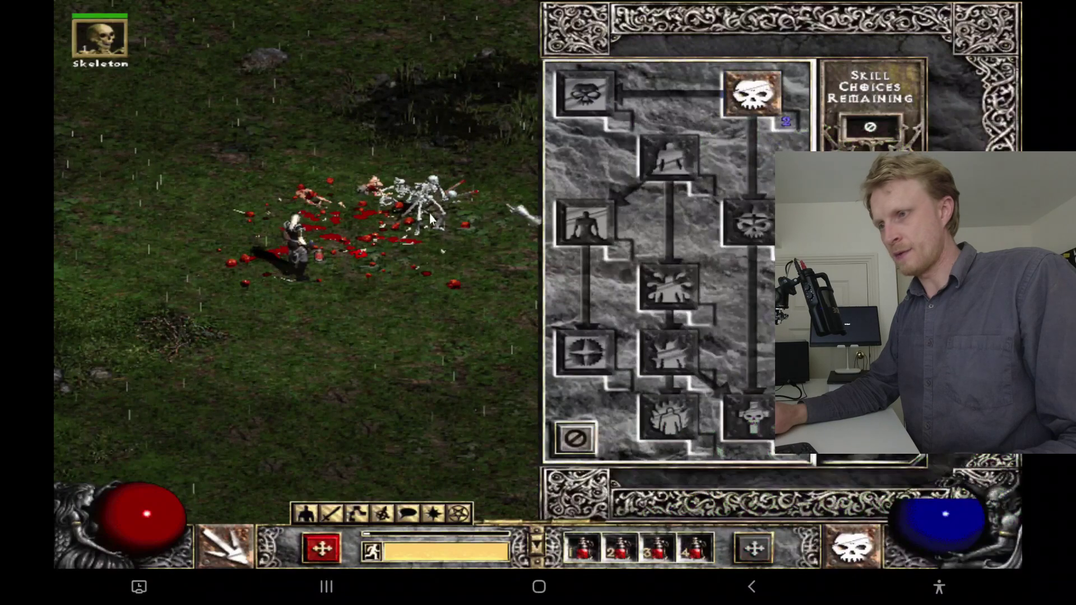
right_click(321, 210)
Step: Run right across the field, check the inventory, and bring up the Blood Moor automap
left_click(414, 300)
mouse_move(413, 296)
left_mouse_down()
mouse_move(445, 263)
mouse_move(495, 268)
mouse_move(669, 174)
mouse_move(721, 187)
mouse_move(681, 177)
mouse_move(637, 196)
left_mouse_up()
key("i")
key("i")
key("Tab")
key("Tab")
key("Tab")
key("Tab")
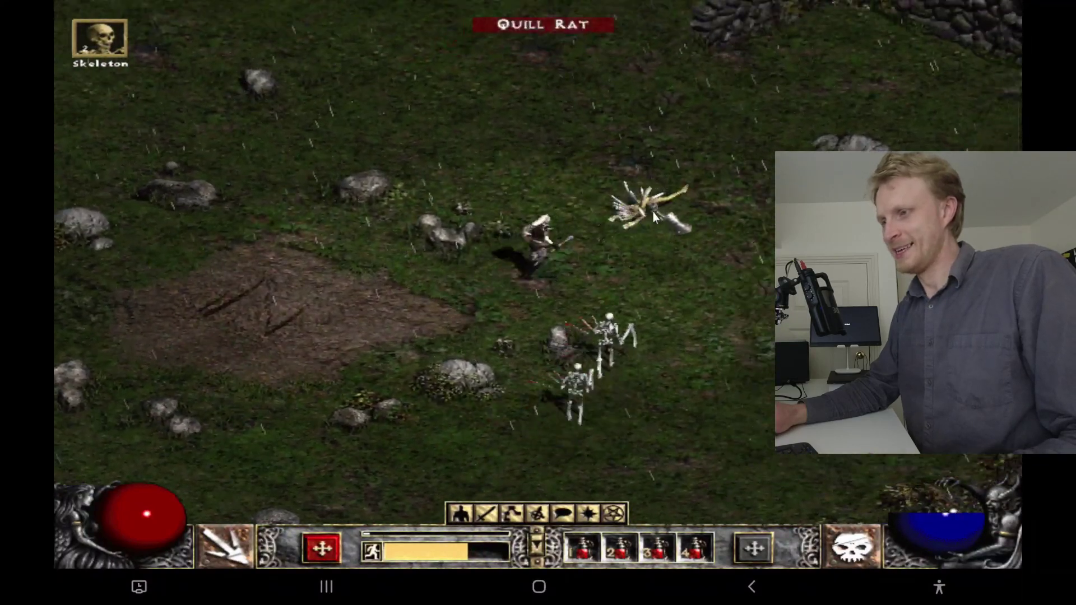
Step: Attack the Quill Rat ahead alongside the two skeletons
left_click(622, 208)
key("Tab")
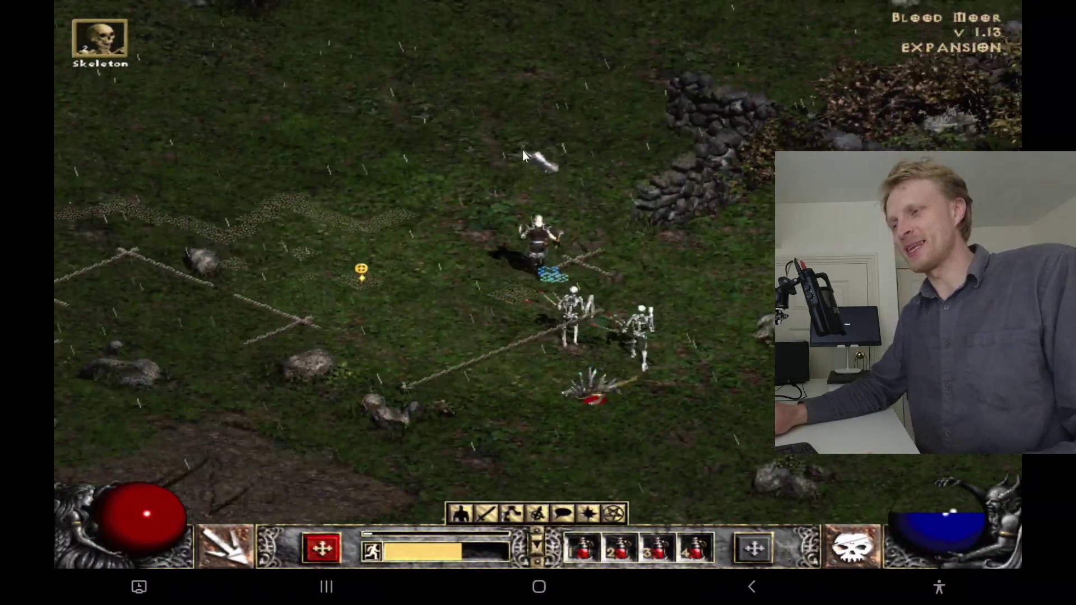